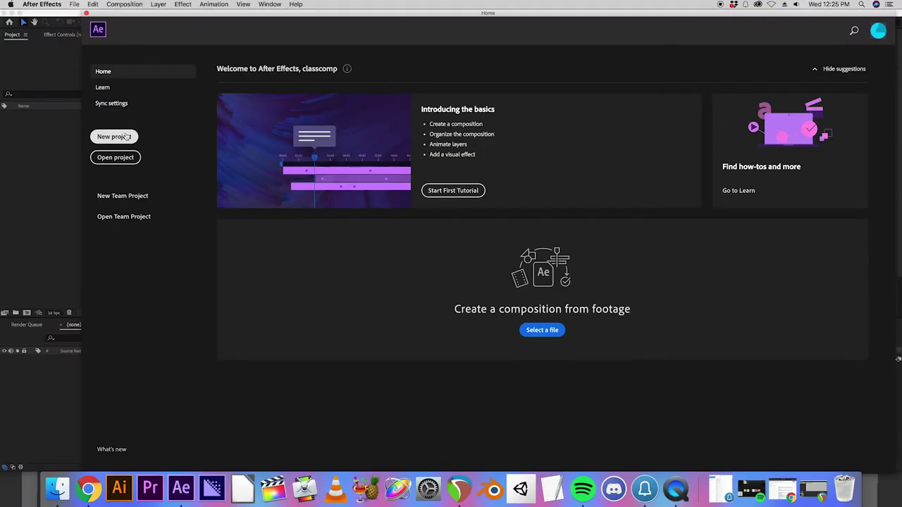
- Create a new project and save it on the Desktop as delete!!!.aep
left_click(126, 134)
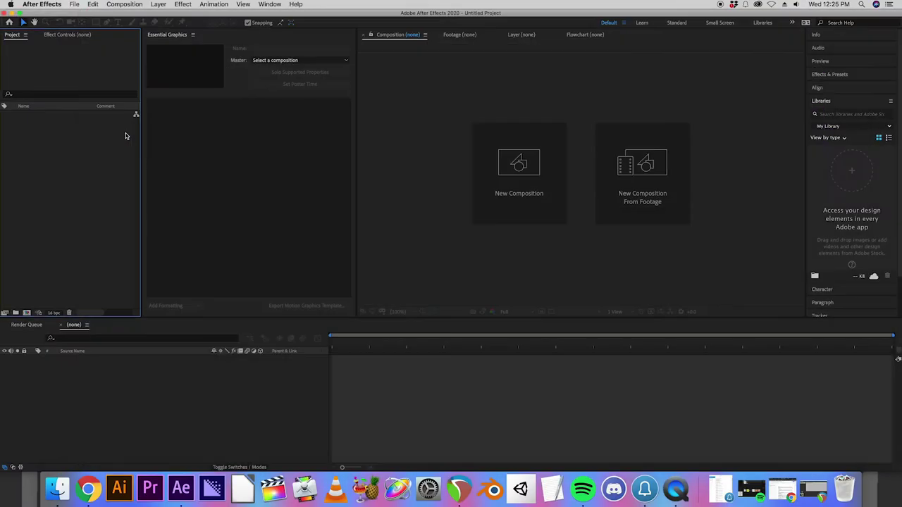
left_click(73, 5)
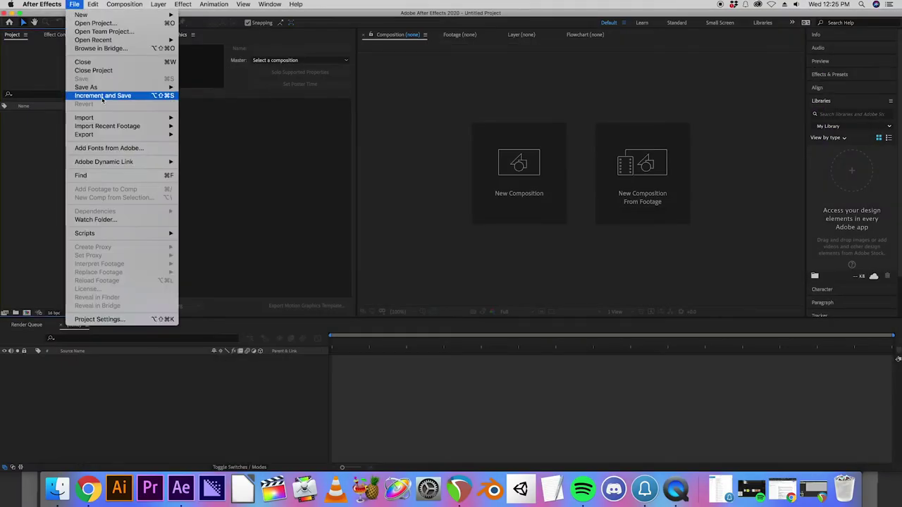
mouse_move(104, 88)
left_click(236, 88)
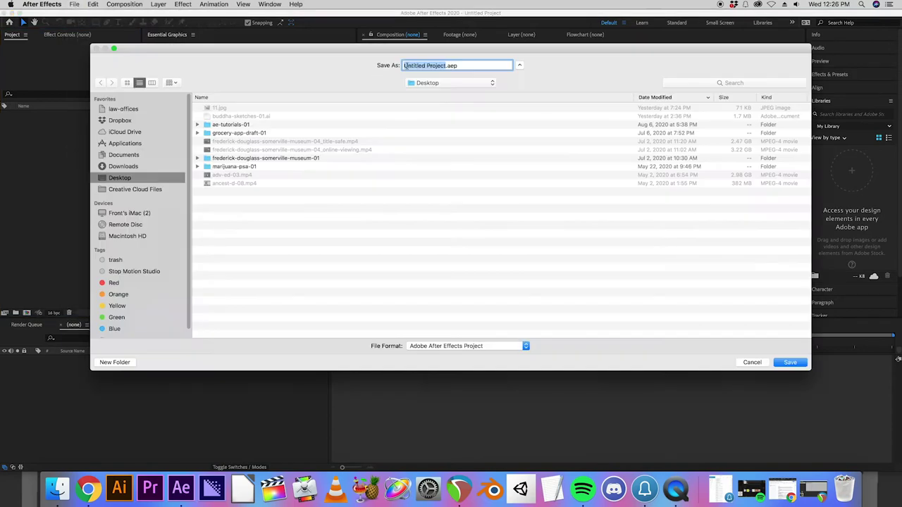
type("delete!!!")
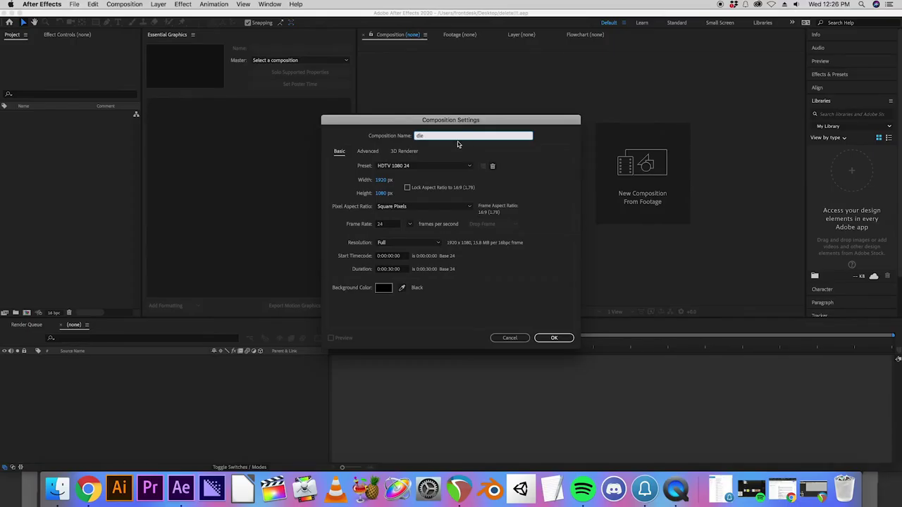
- Create a new composition named delete!!! with the HDTV 1080 24 preset and a 30-second duration
left_click_drag(455, 136, 265, 122)
type("deeyte")
key("BackSpace")
key("BackSpace")
key("BackSpace")
type("te")
key("Return")
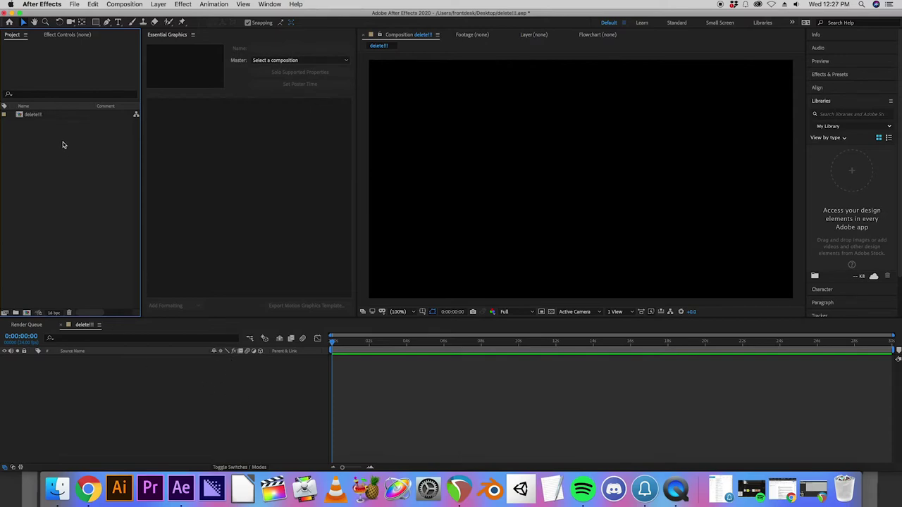
- Add a white solid layer 480 px wide and 480 px high, named aniamted-square-01-delete
left_click(300, 392)
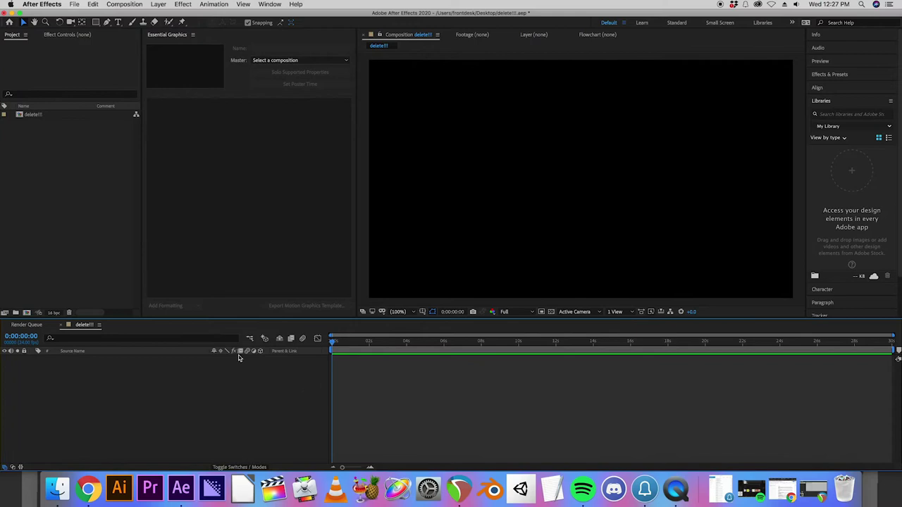
right_click(204, 374)
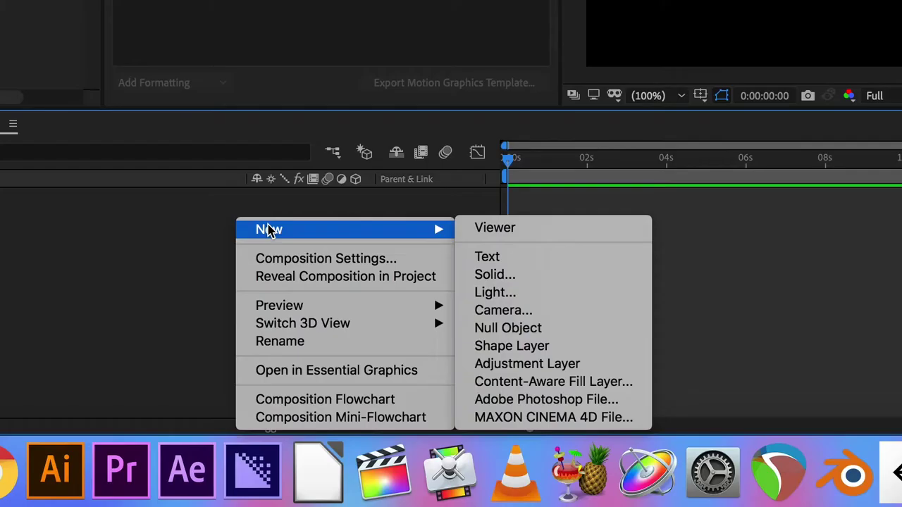
mouse_move(412, 238)
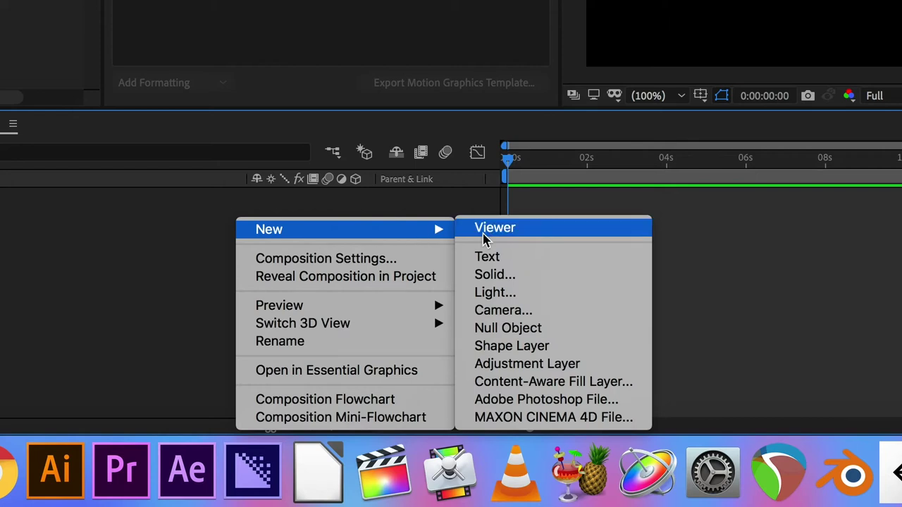
left_click(522, 282)
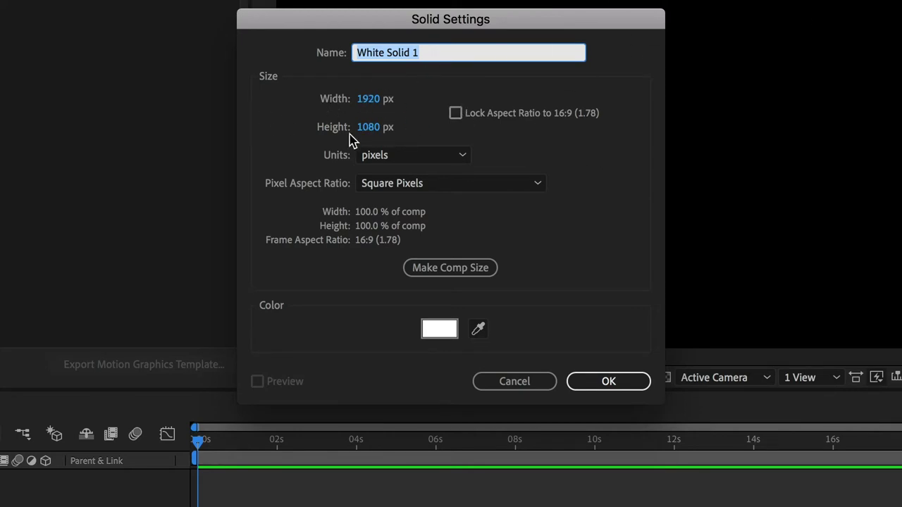
left_click(367, 105)
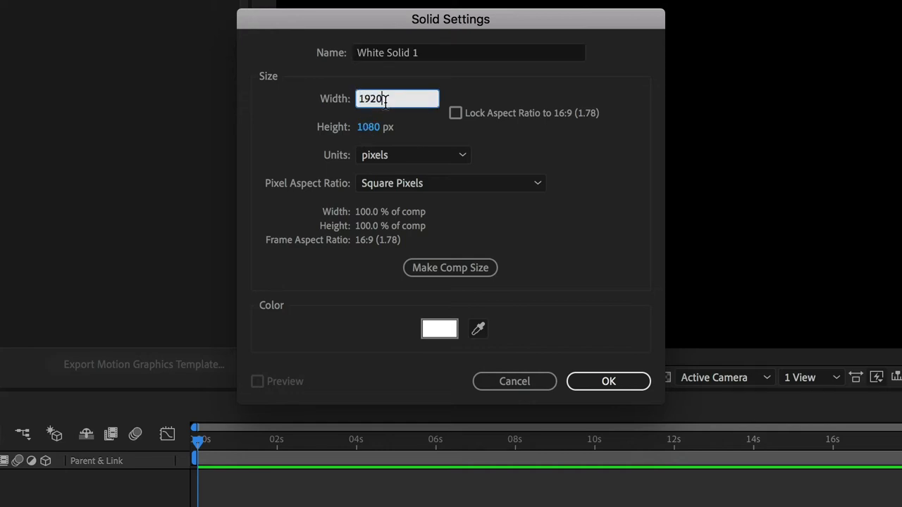
type("/4")
left_click(381, 127)
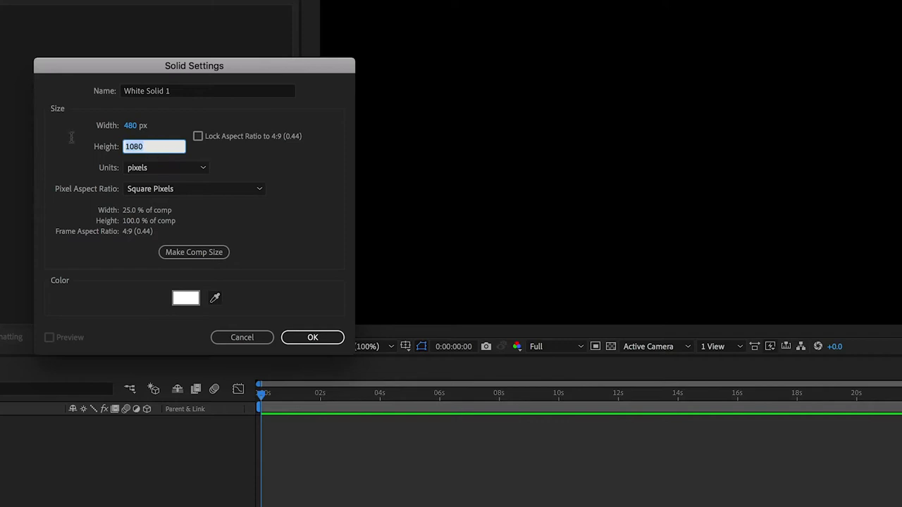
type("480")
left_click(293, 164)
left_click(206, 87)
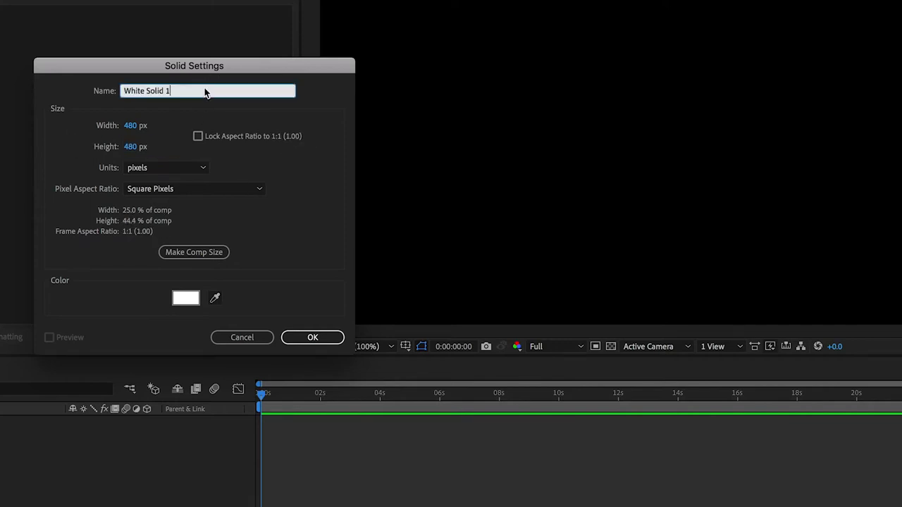
type("aniamted-square-01-delete")
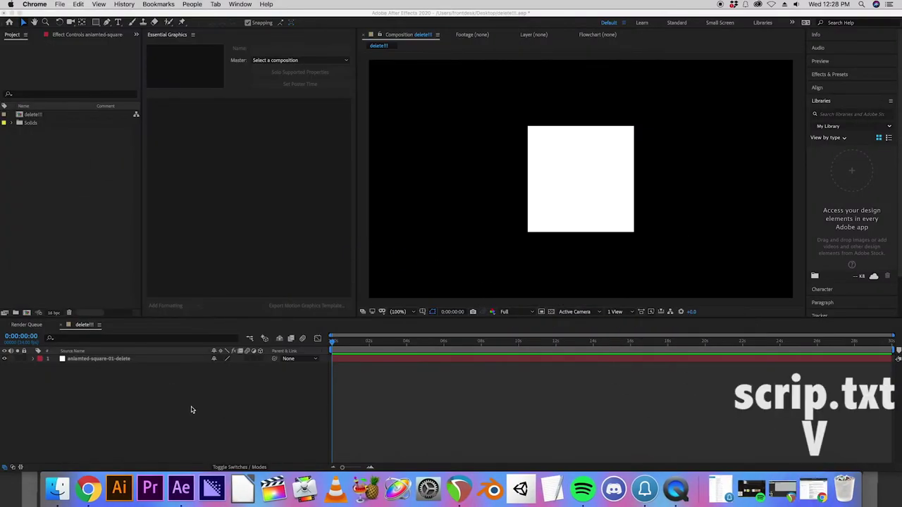
- Expand the square layer's Transform properties and enable Scale keyframing at 0:00:00:00
left_click(190, 409)
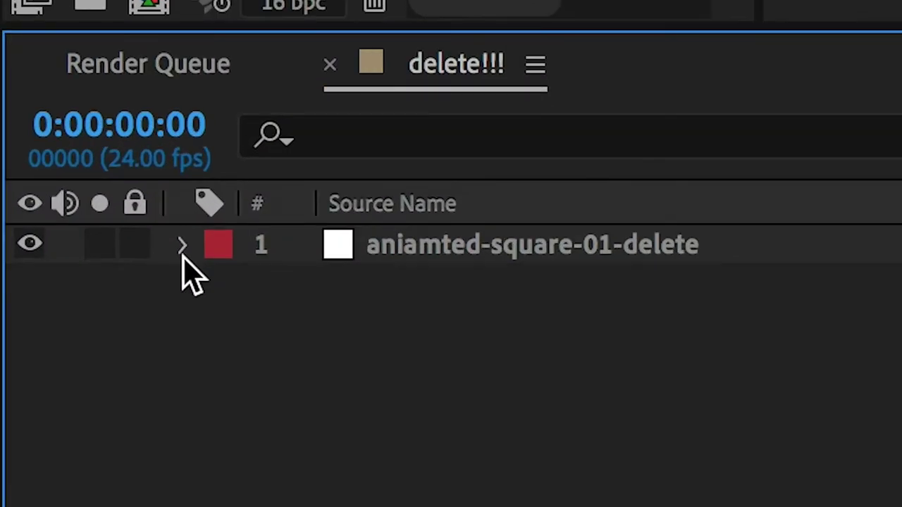
left_click(32, 360)
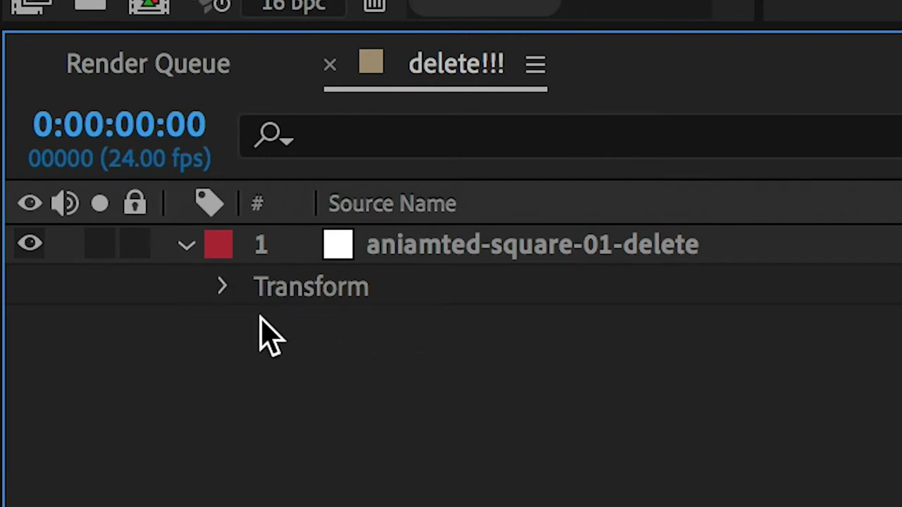
left_click(224, 288)
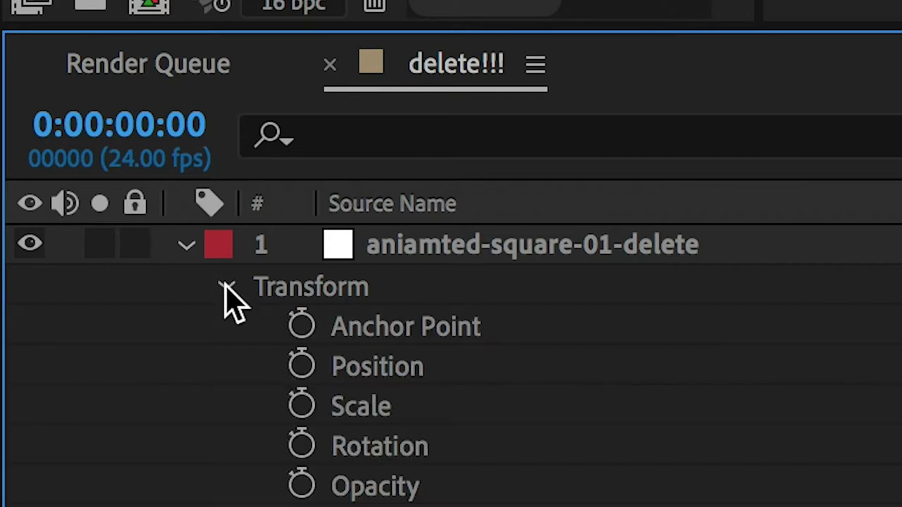
left_click(366, 409)
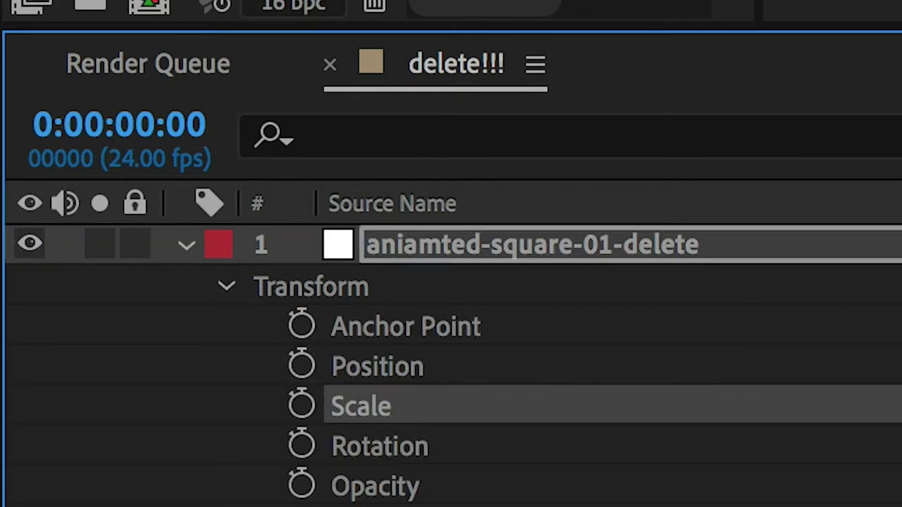
key("ctrl+shift+a")
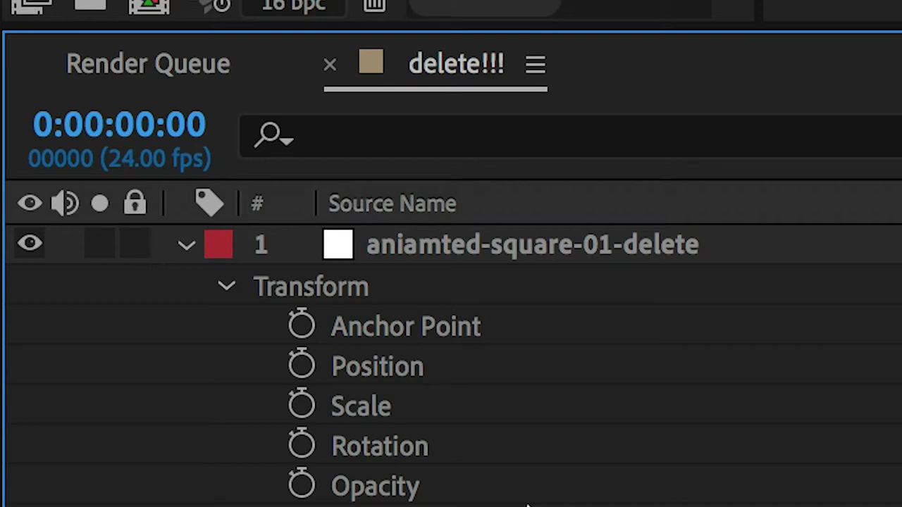
left_click(375, 486)
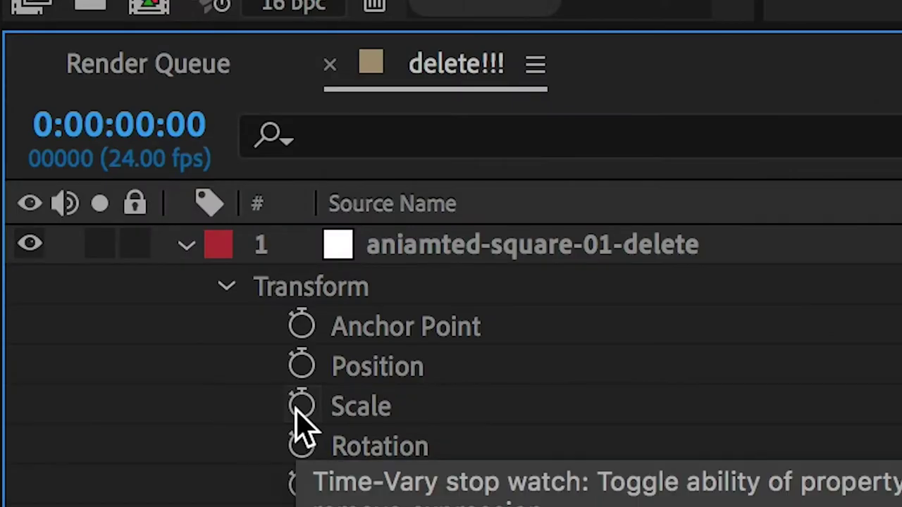
left_click(297, 407)
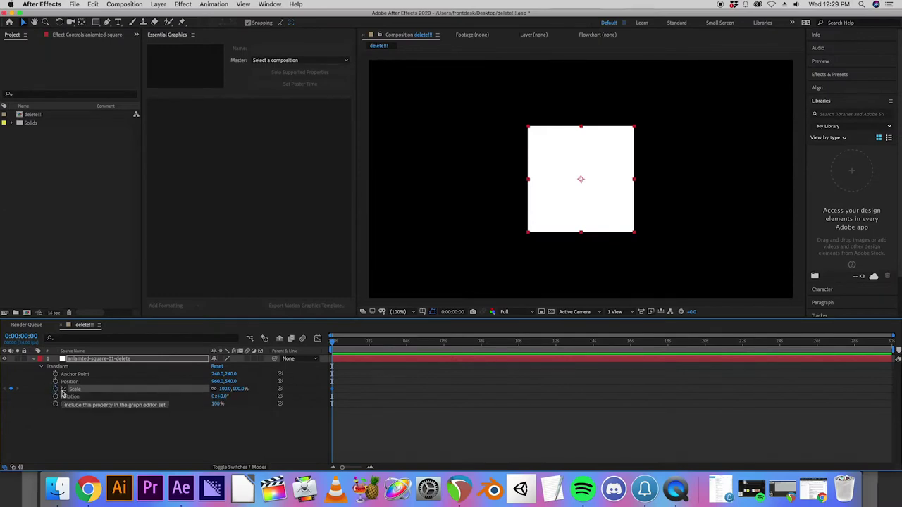
left_click(341, 395)
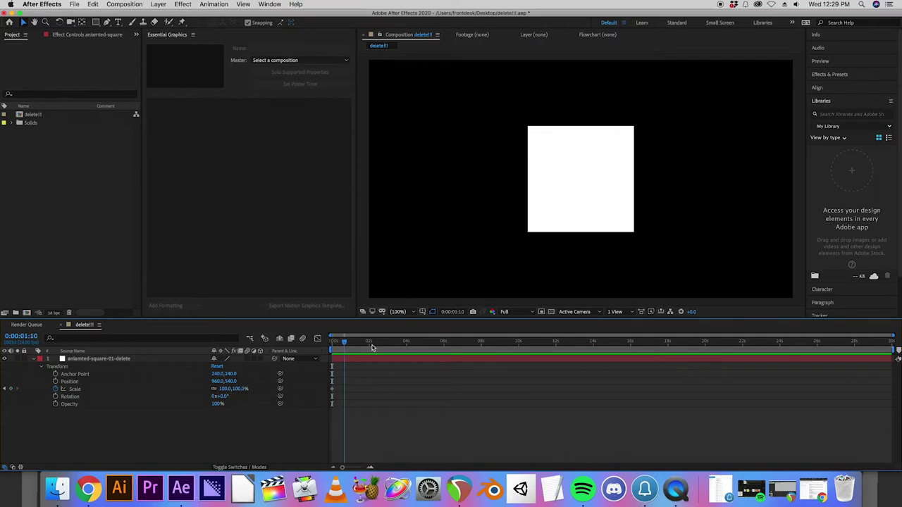
- Try shifting the Scale keyframe and the layer along the timeline, returning both to the start
left_click_drag(333, 343, 358, 342)
left_click(331, 389)
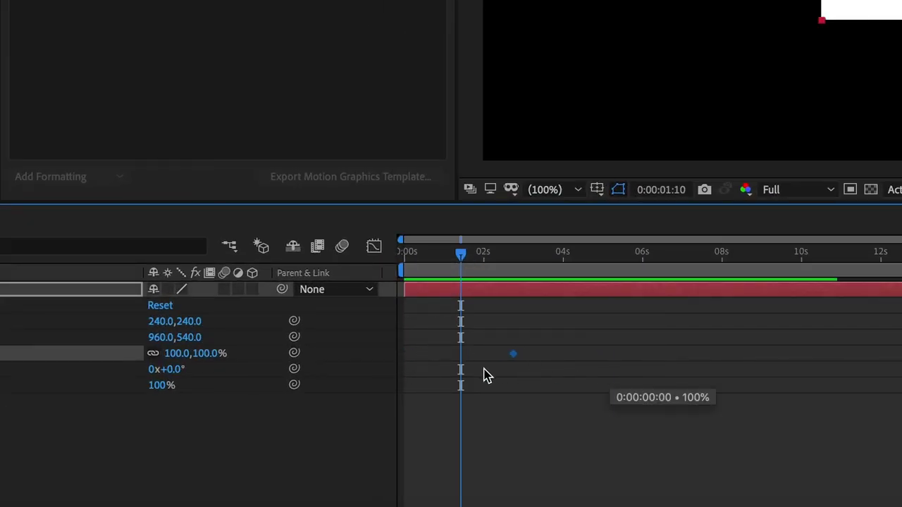
left_click_drag(446, 298, 587, 302)
left_click_drag(568, 264, 406, 252)
key("bracketleft")
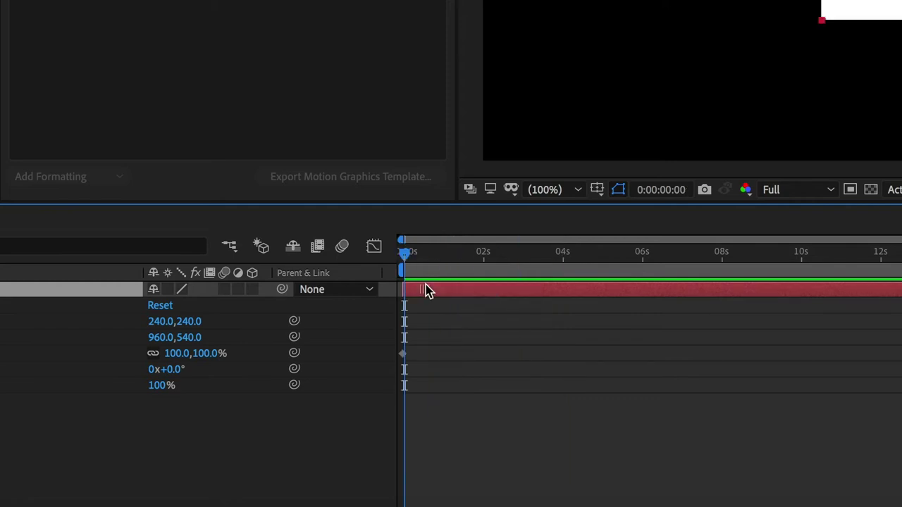
left_click(438, 369)
left_click(406, 355)
left_click(414, 362)
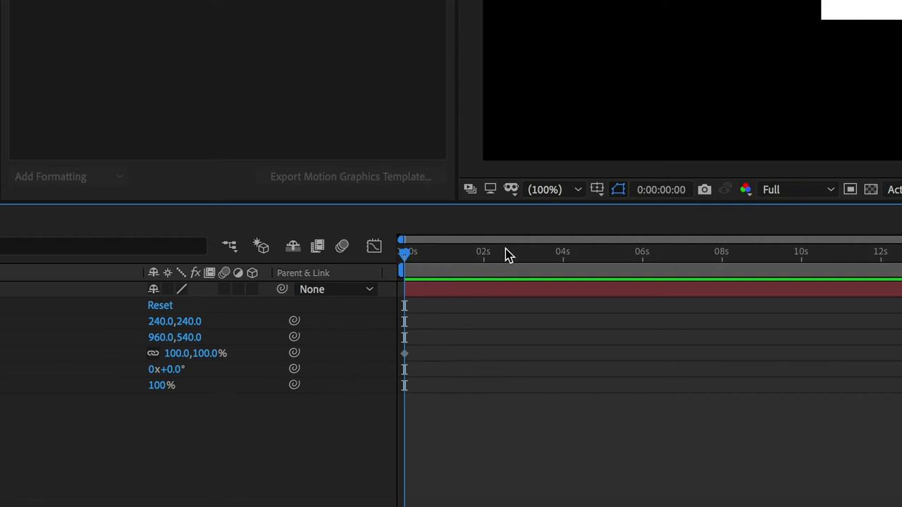
- Add a second Scale keyframe at 0:00:04:00 and preview the composition from the start
left_click_drag(485, 255, 564, 262)
left_click(26, 359)
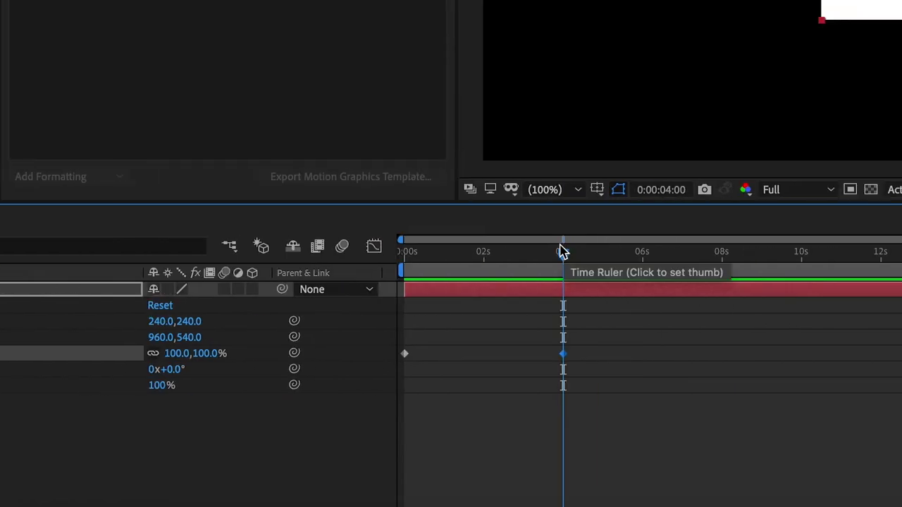
key("Home")
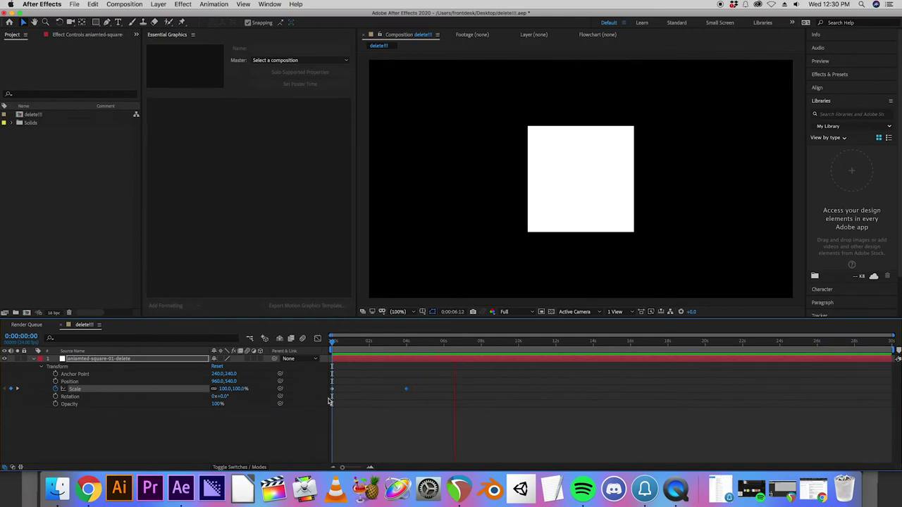
key("space")
left_click(377, 396)
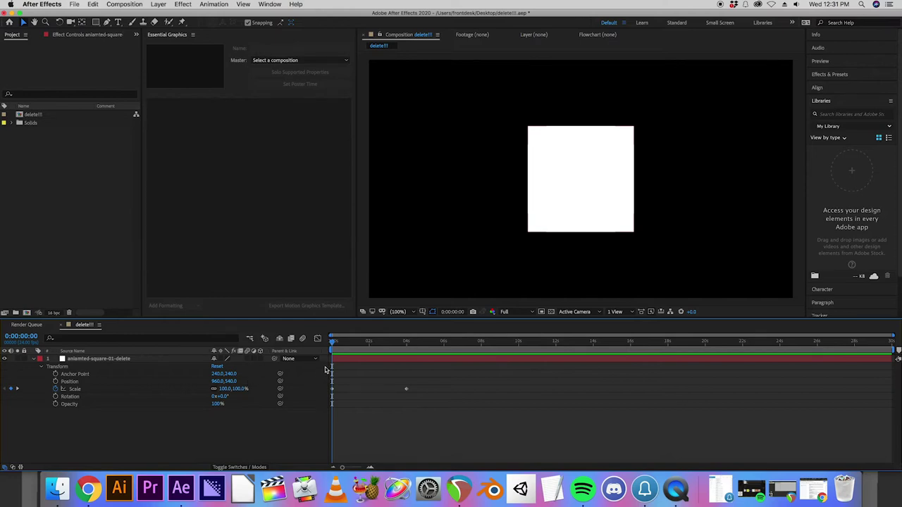
- Set the square's Scale to 0% at 0:00:00:00 and scrub through to the 4-second keyframe and back
left_click_drag(421, 342, 330, 341)
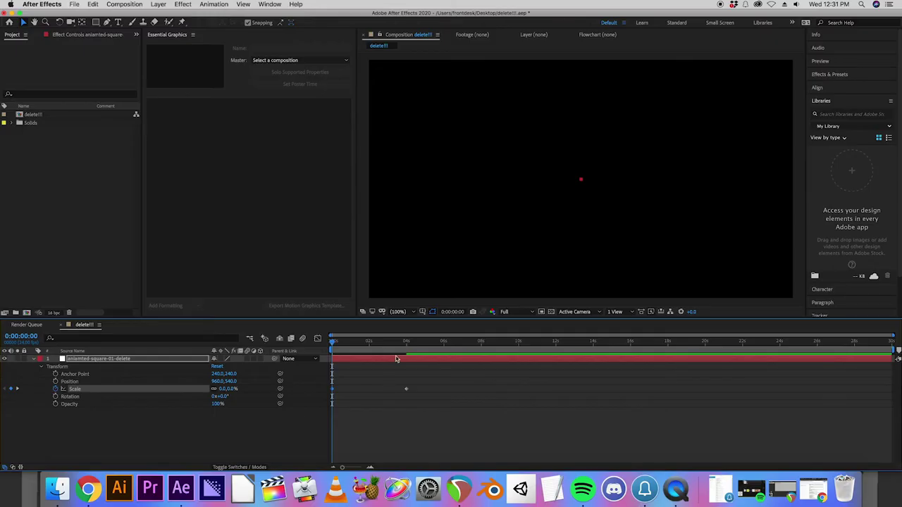
left_click_drag(395, 347, 407, 346)
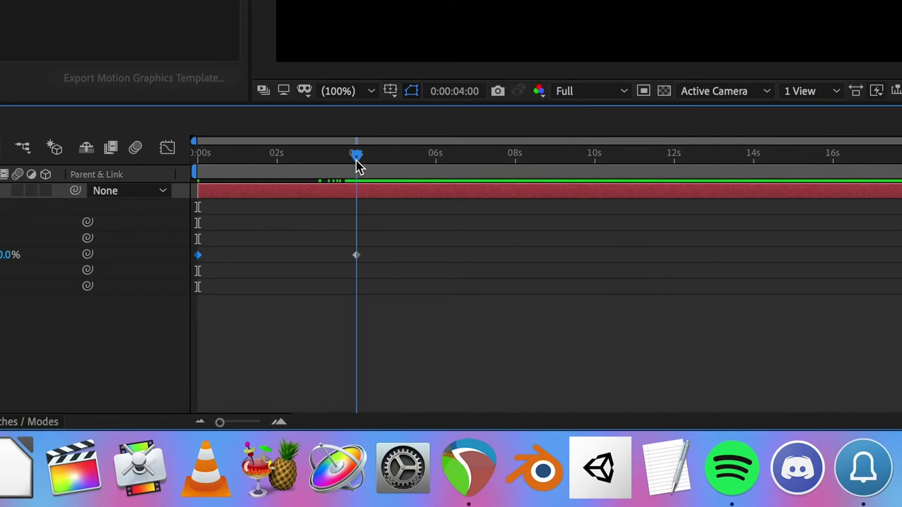
left_click_drag(356, 162, 199, 167)
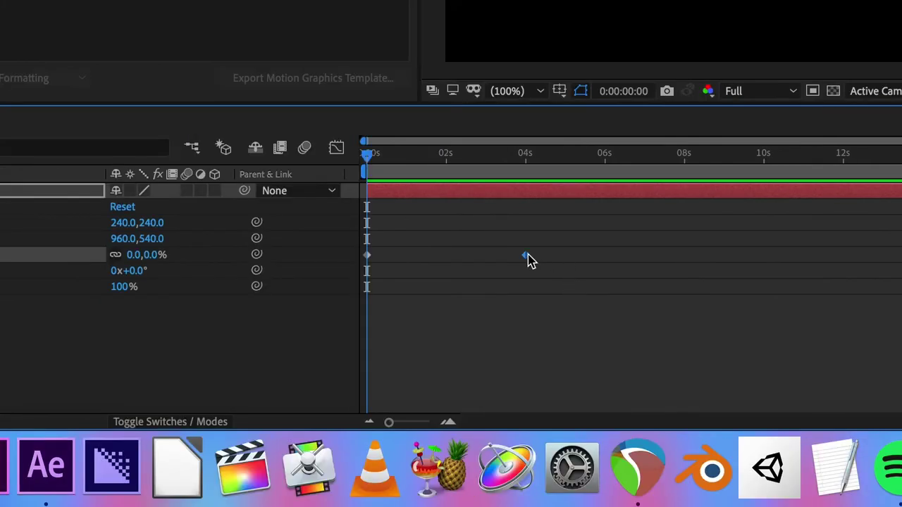
- Move the 4-second Scale keyframe to 0:00:02:00 and play back the faster animation
left_click_drag(530, 260, 448, 262)
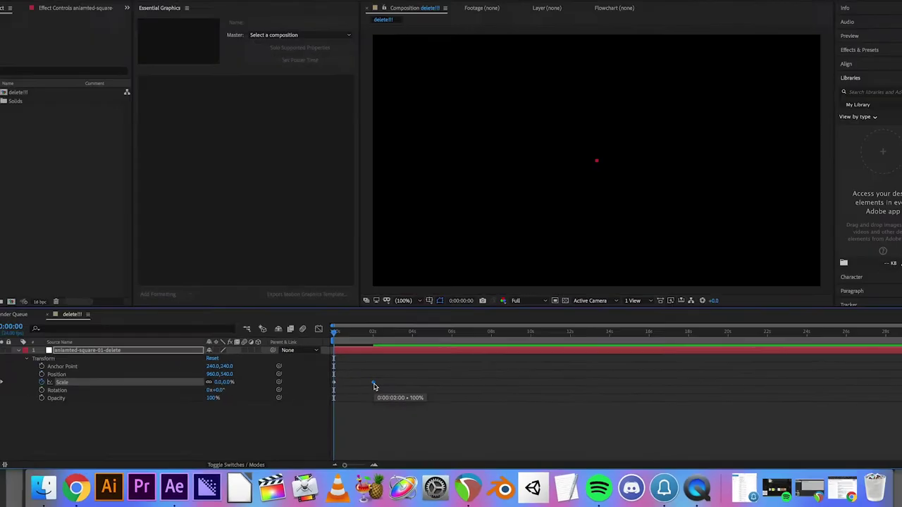
left_click_drag(374, 386, 374, 386)
key("space")
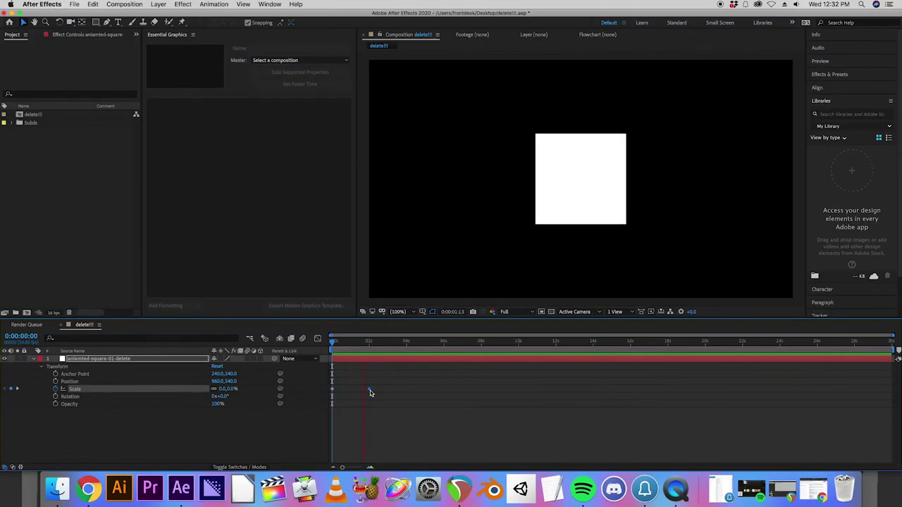
key("space")
- Shift the second Scale keyframe by one frame to 0:00:02:01 and place the playhead at 0:00:02:00
left_click_drag(369, 388, 598, 401)
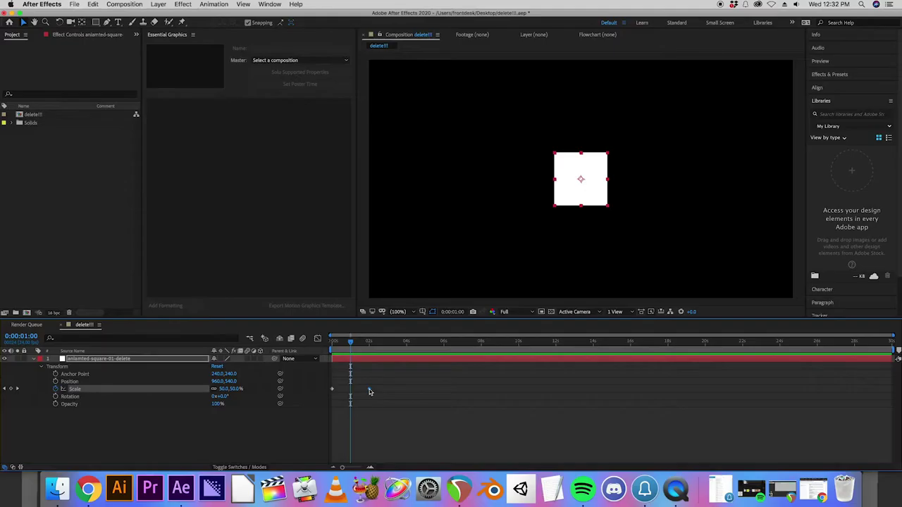
left_click(369, 344)
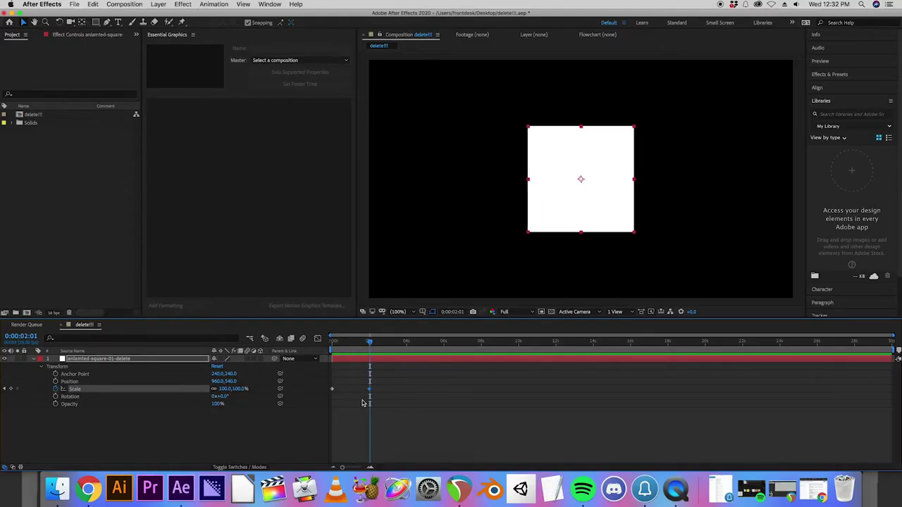
left_click_drag(370, 391, 370, 393)
mouse_move(369, 343)
left_mouse_down()
mouse_move(356, 347)
mouse_move(379, 336)
left_mouse_up()
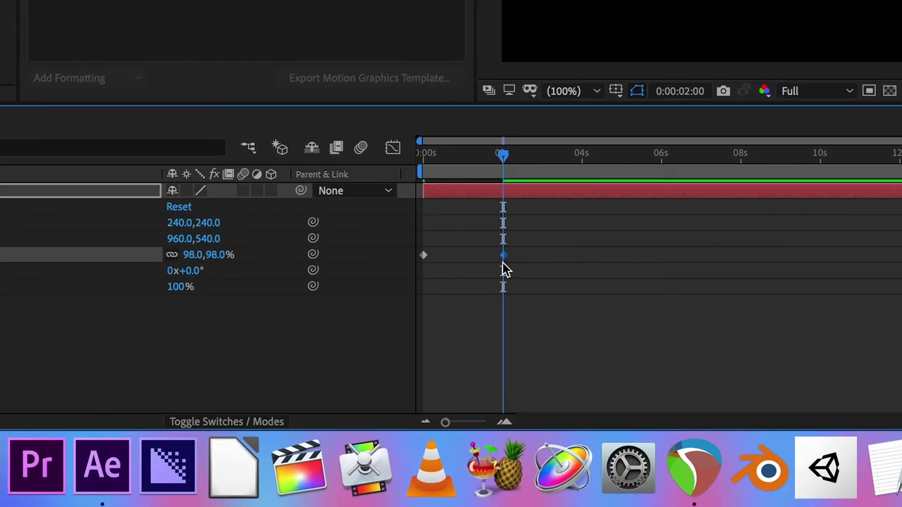
- Move the second Scale keyframe back to 0:00:02:00 and preview the scale animation from the start
left_click_drag(503, 261, 502, 261)
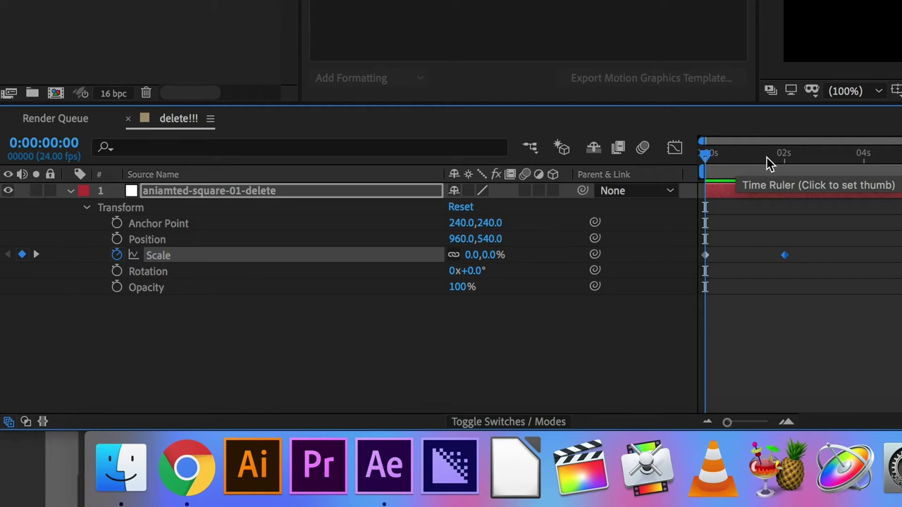
left_click_drag(768, 162, 784, 164)
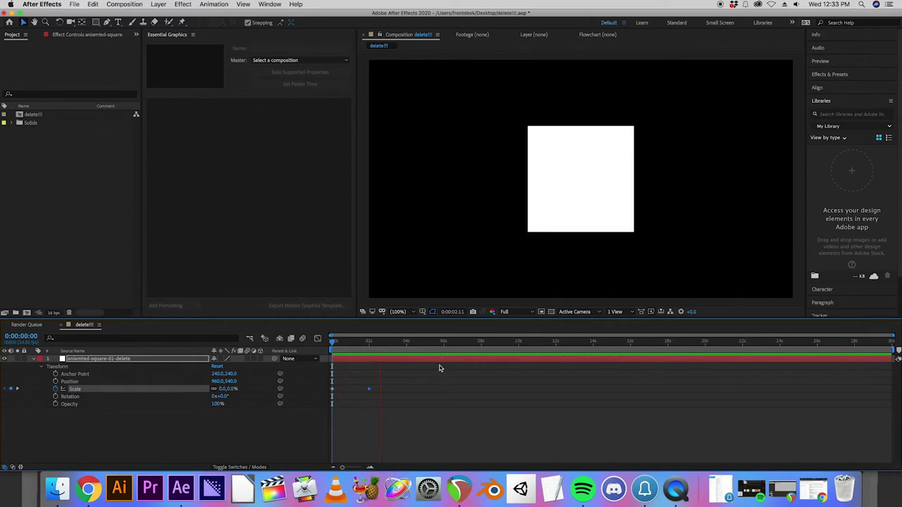
key("space")
left_click_drag(370, 344, 310, 346)
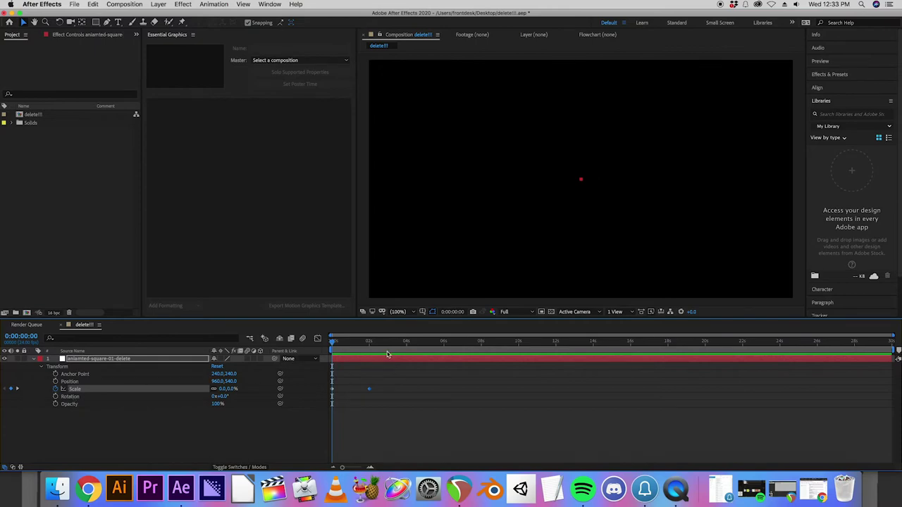
- Add Position keyframes for the square at 0:00:02:00 and 0:00:04:00, and play back from the start
left_click(369, 345)
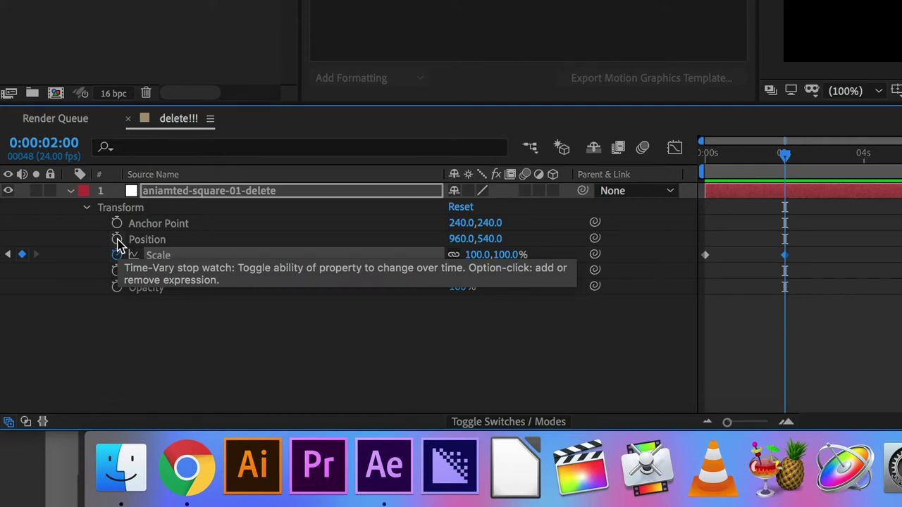
left_click(117, 239)
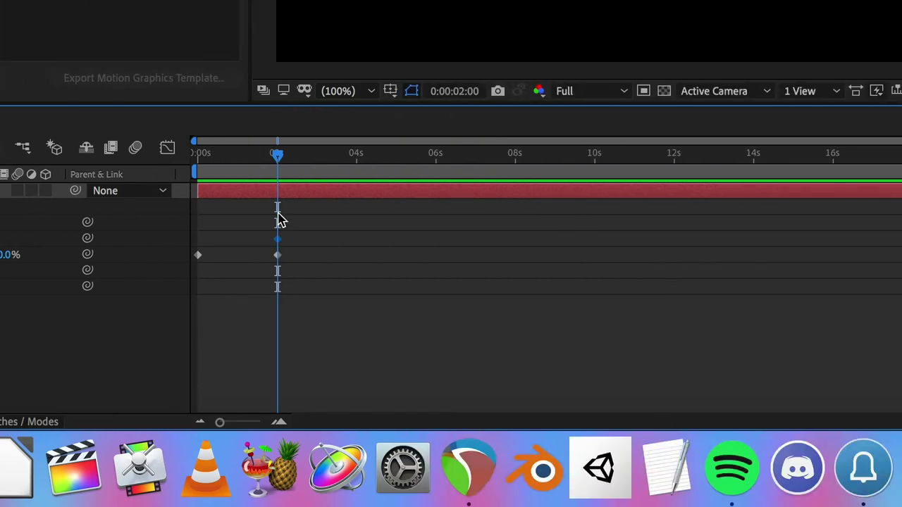
left_click_drag(785, 156, 796, 160)
left_click_drag(292, 167, 359, 179)
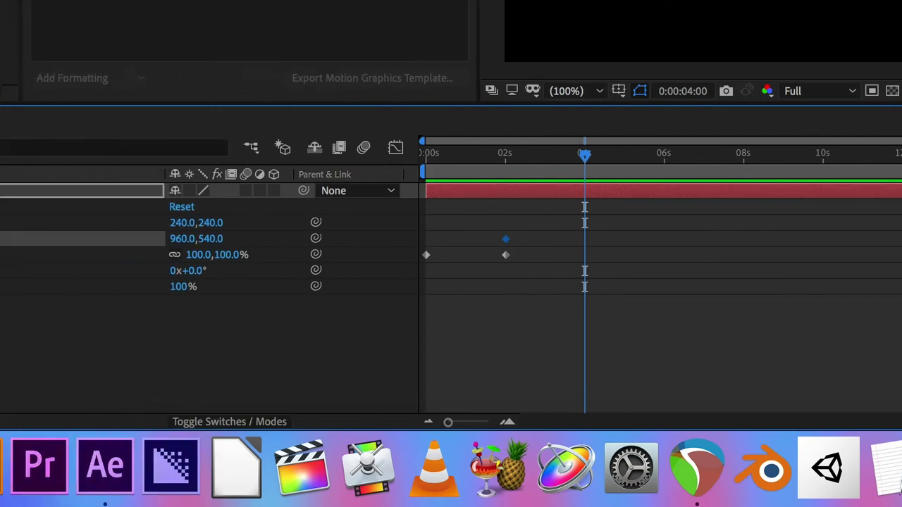
left_click(21, 240)
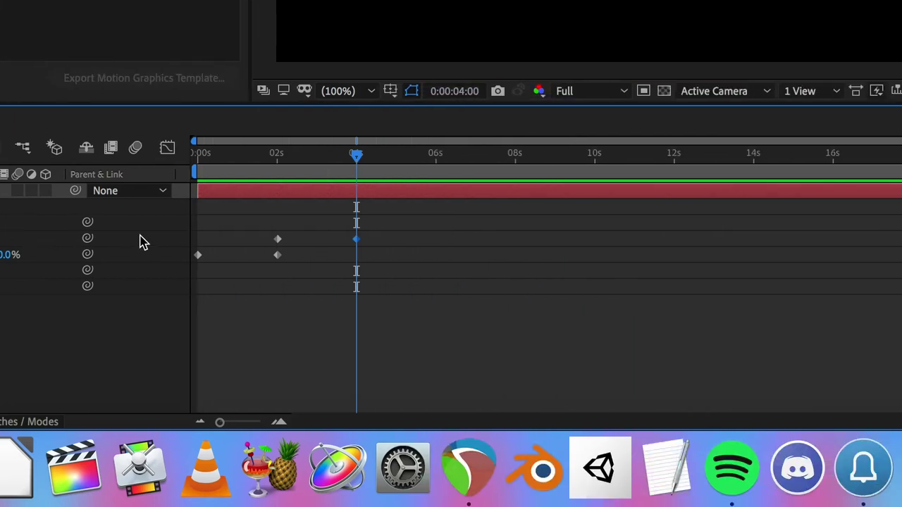
key("Home")
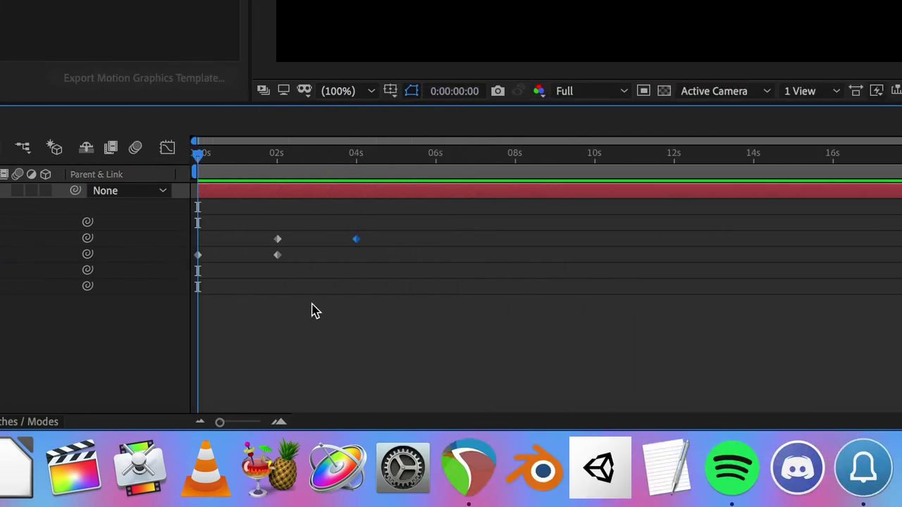
key("space")
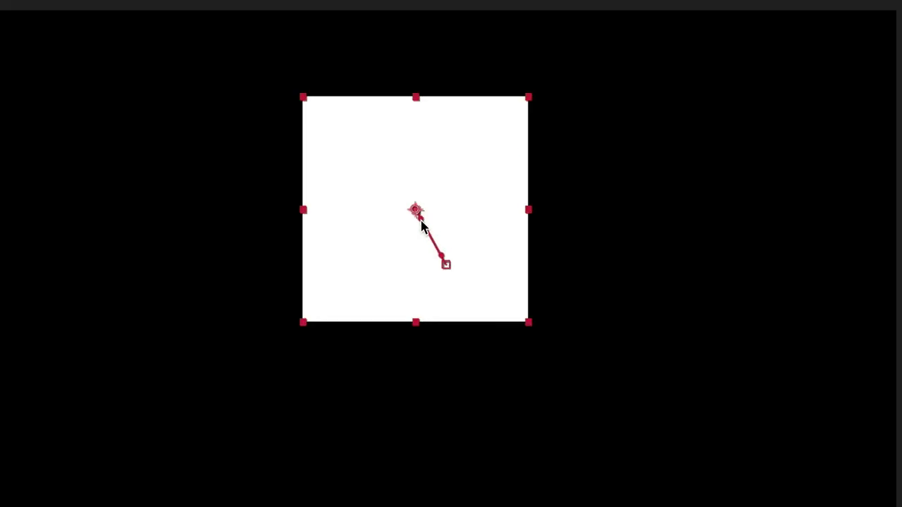
- Set the square's Position to 240.0, 540.0 at 0:00:04:00 and preview the horizontal movement from the start
mouse_move(407, 342)
left_mouse_down()
mouse_move(370, 343)
mouse_move(408, 347)
left_mouse_up()
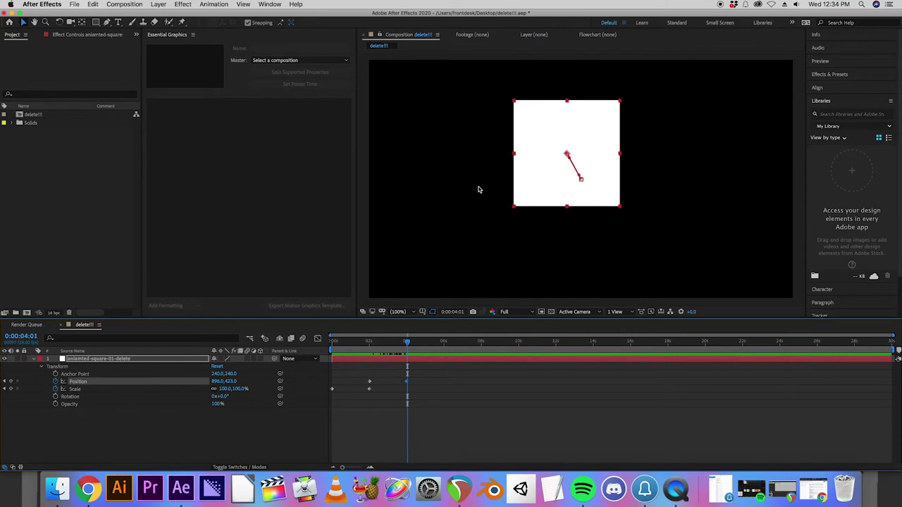
mouse_move(411, 343)
left_mouse_down()
mouse_move(369, 342)
mouse_move(406, 346)
left_mouse_up()
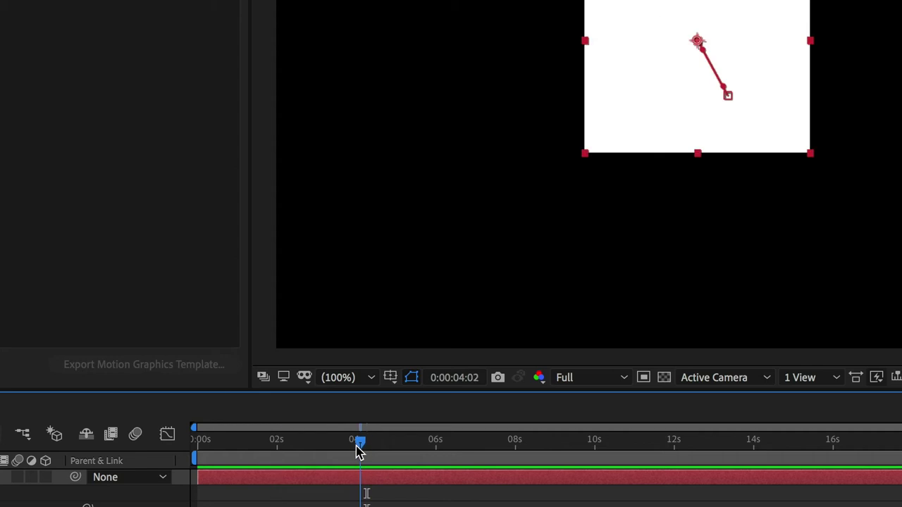
left_click_drag(357, 449, 356, 448)
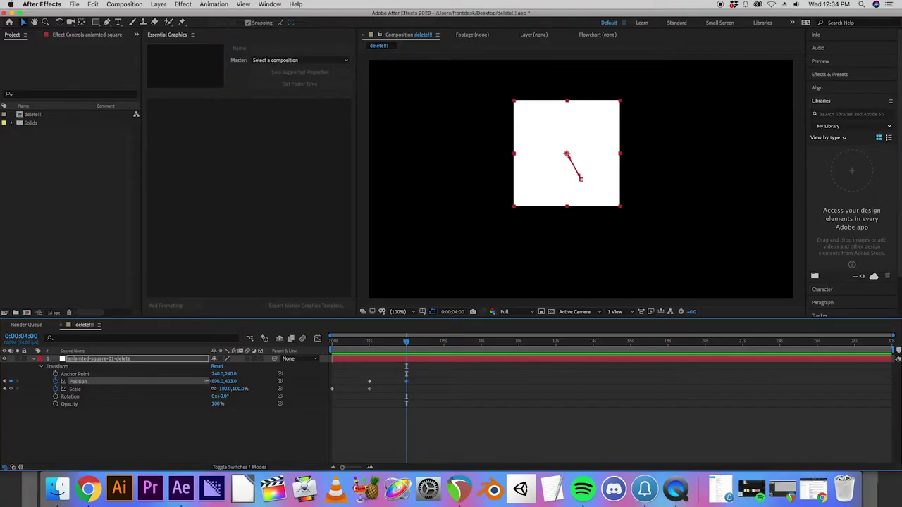
mouse_move(227, 381)
left_mouse_down()
mouse_move(167, 387)
mouse_move(216, 381)
left_mouse_up()
key("Return")
left_click_drag(406, 344, 369, 346)
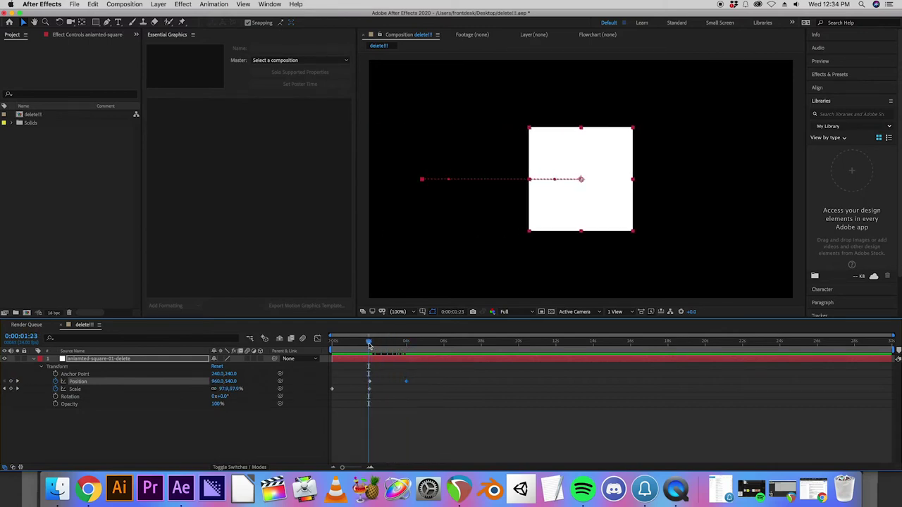
key("space")
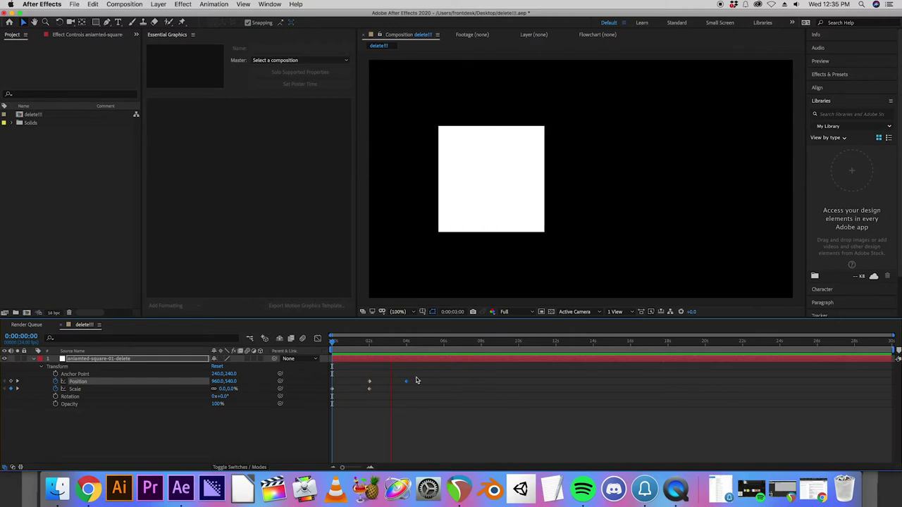
- Shift both Position keyframes to 0:00:00:00 and 0:00:02:00 so they align with the Scale keyframes, and preview
left_click_drag(424, 386, 350, 373)
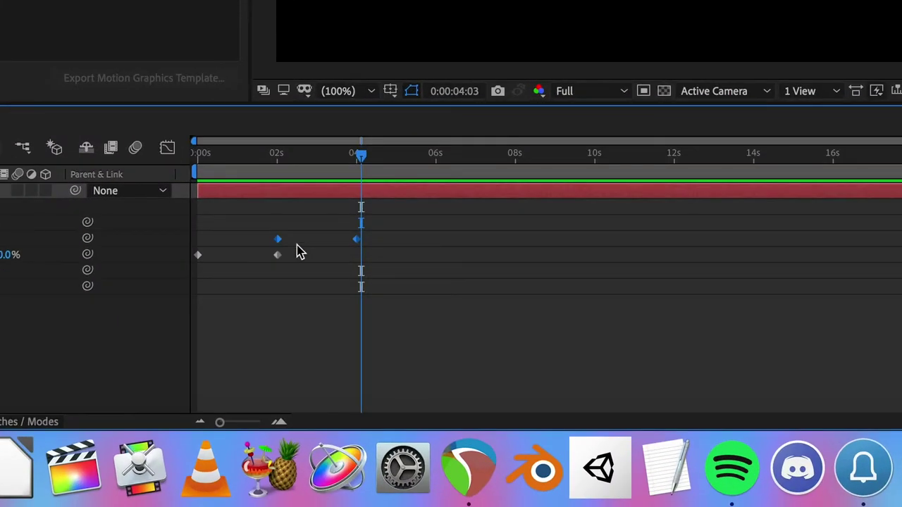
left_click(399, 271)
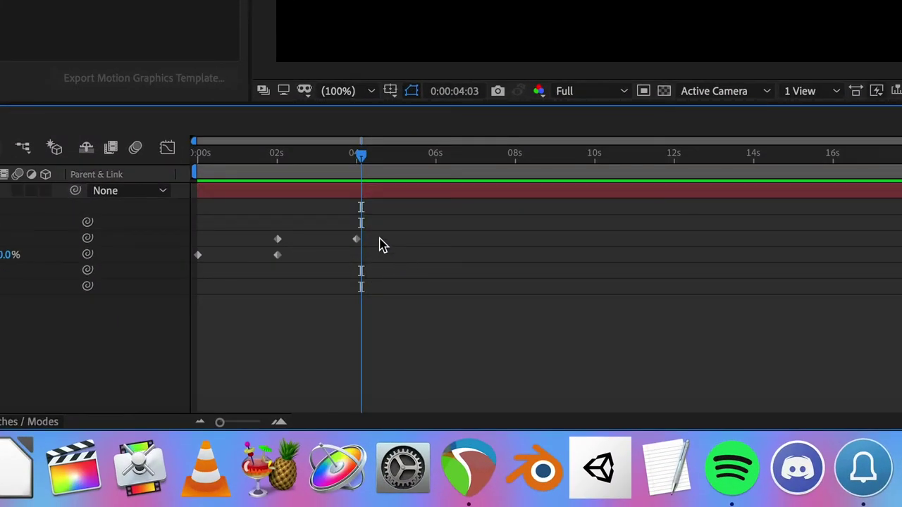
left_click_drag(386, 243, 197, 254)
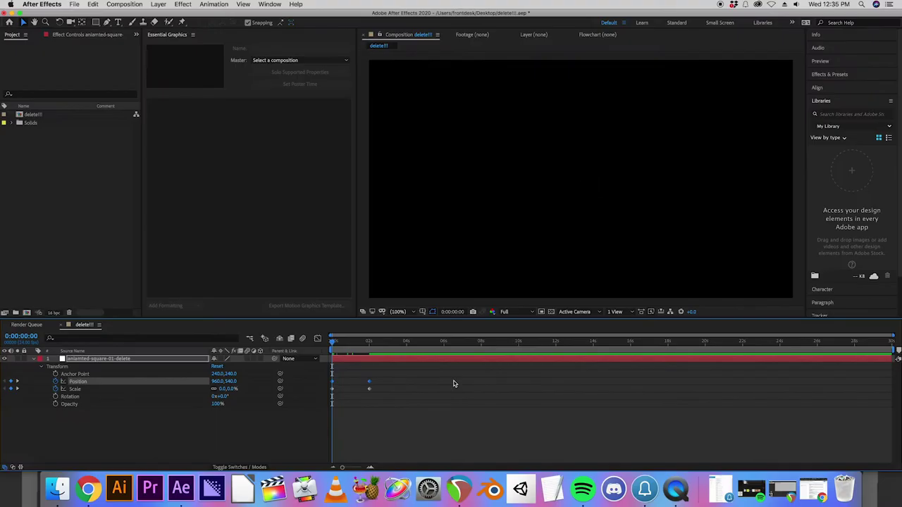
key("space")
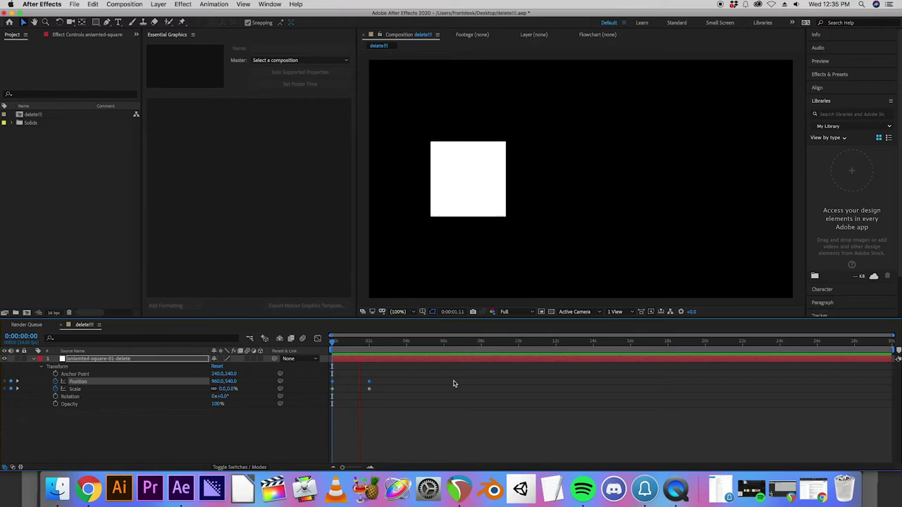
key("space")
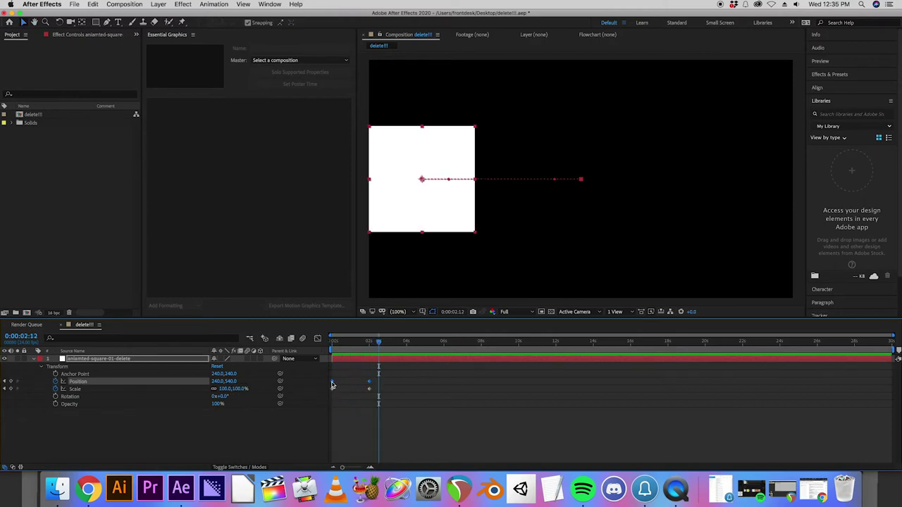
- Shift both Position keyframes to about 4 and 6 seconds, review the timing, and move them back to 0:00:00:00 and 0:00:02:00
left_click_drag(333, 382, 406, 382)
left_click_drag(409, 342, 358, 347)
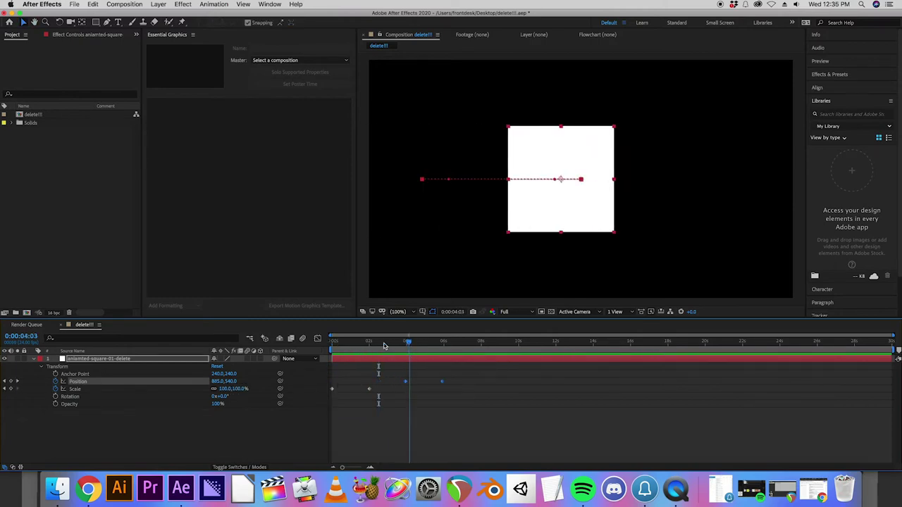
key("Home")
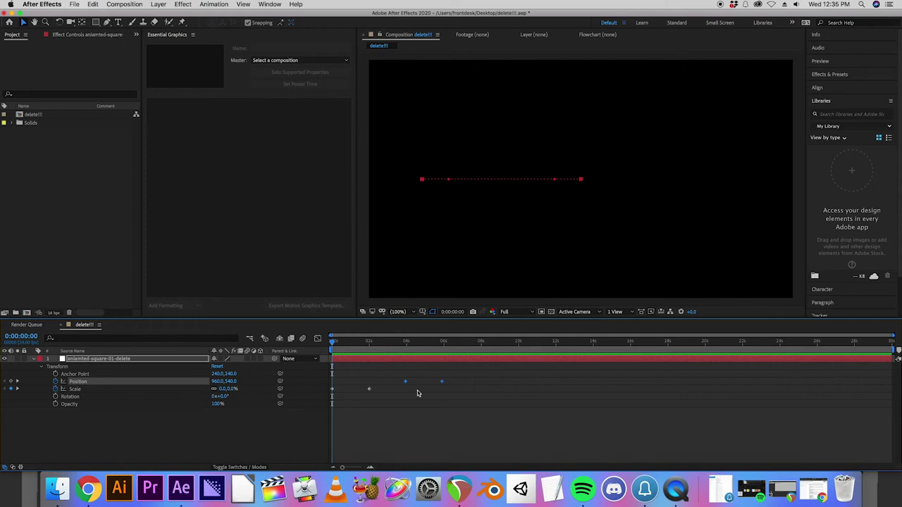
left_click_drag(382, 367, 456, 392)
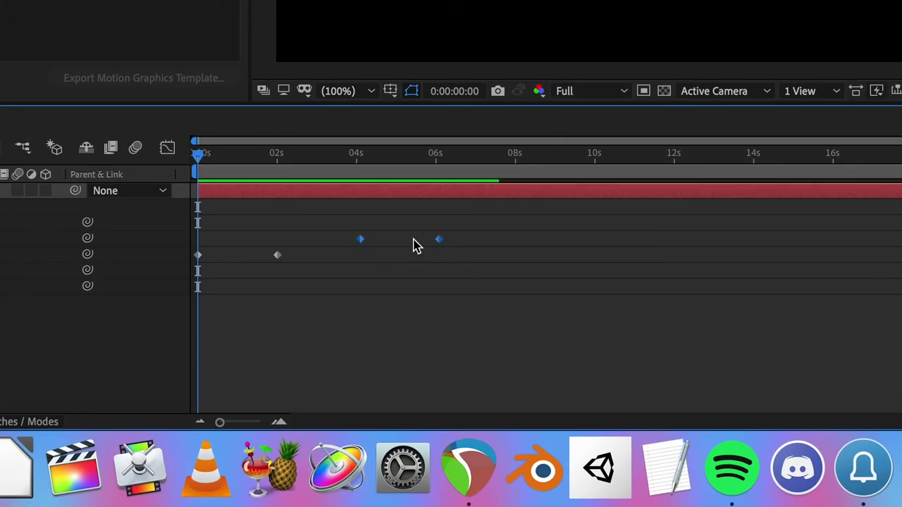
left_click_drag(350, 244, 324, 244)
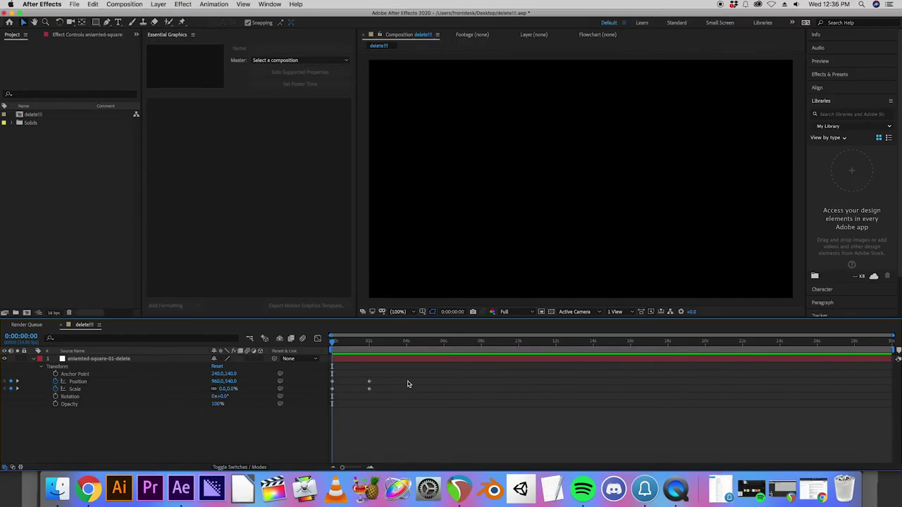
- Animate the square's Rotation from 0° at 0:00:00:00 to 90° at 0:00:02:00 and preview the result
mouse_move(364, 347)
left_mouse_down()
mouse_move(340, 346)
mouse_move(354, 355)
left_mouse_up()
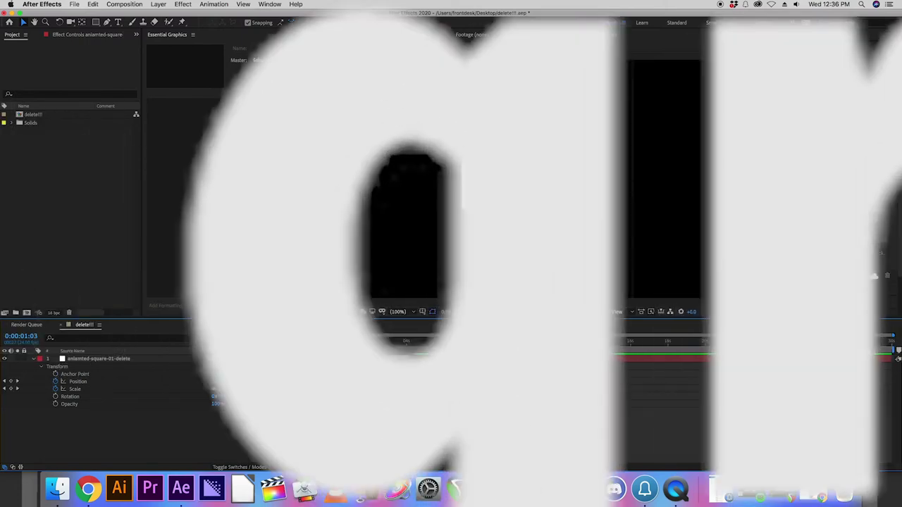
left_click_drag(354, 346, 368, 346)
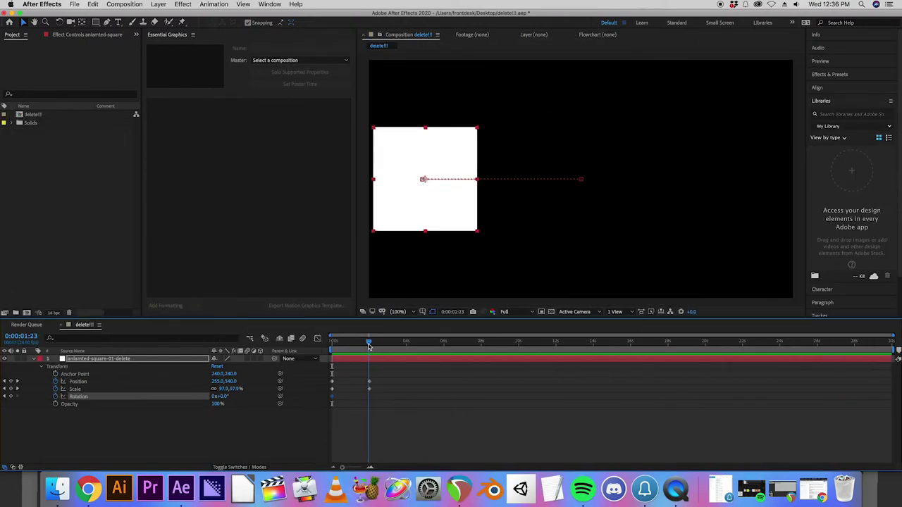
left_click_drag(220, 396, 244, 396)
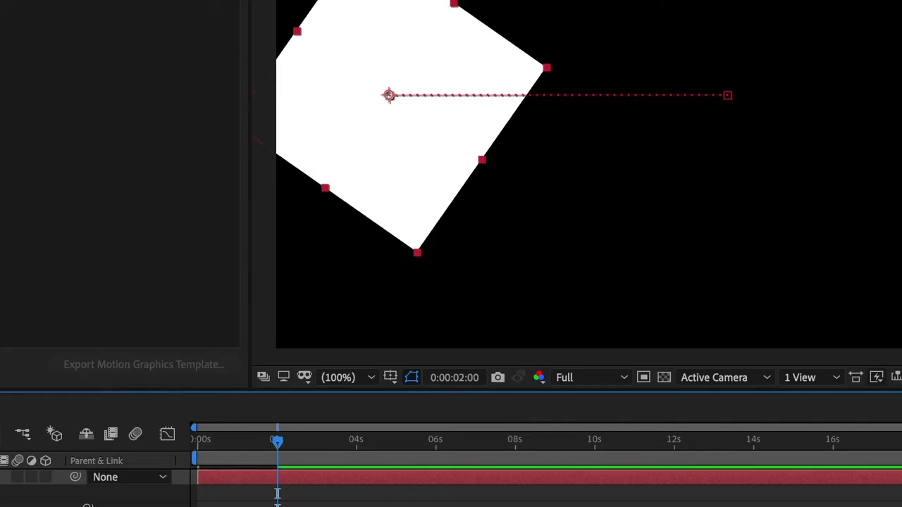
left_click(475, 270)
type("90")
key("Return")
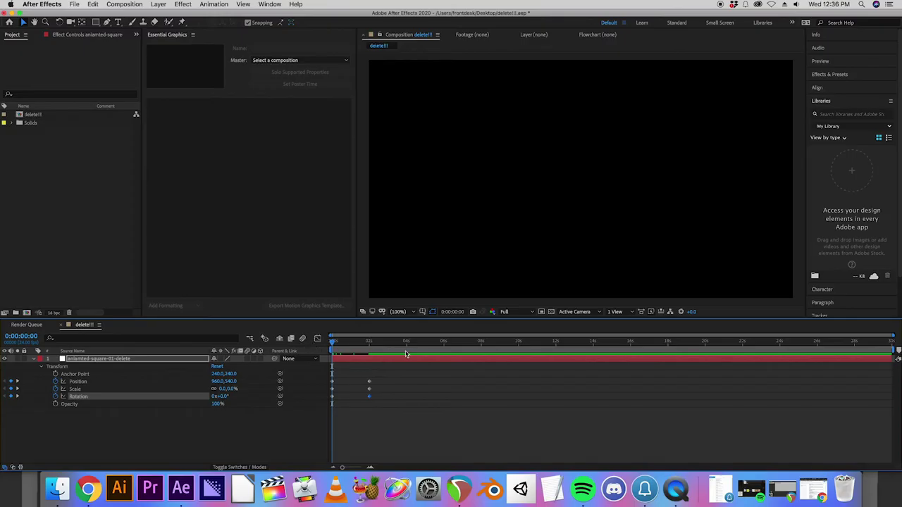
key("space")
- Copy the Position, Scale and Rotation keyframes at 0:00:00:00, paste them at 0:00:04:00, and return the playhead to the start
left_click(783, 157)
left_click_drag(368, 344, 407, 343)
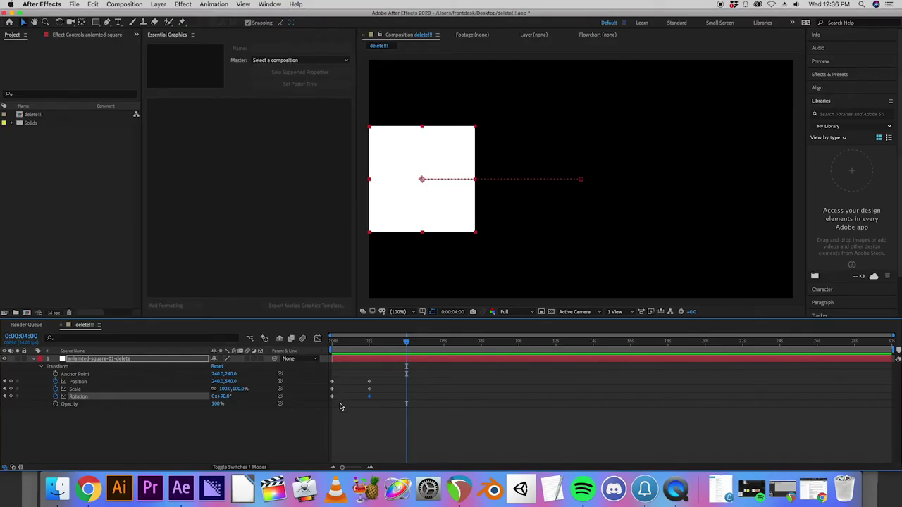
left_click_drag(340, 406, 329, 379)
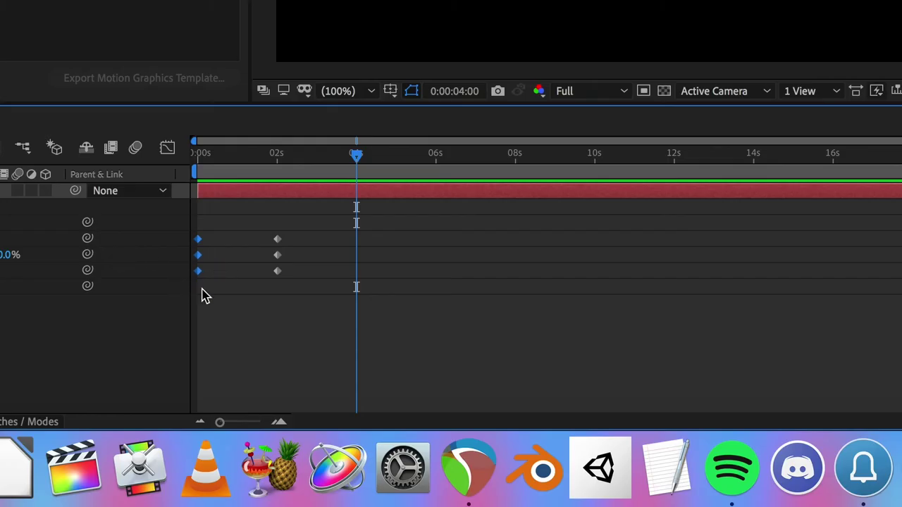
left_click_drag(203, 310, 197, 237)
left_click_drag(209, 155, 186, 157)
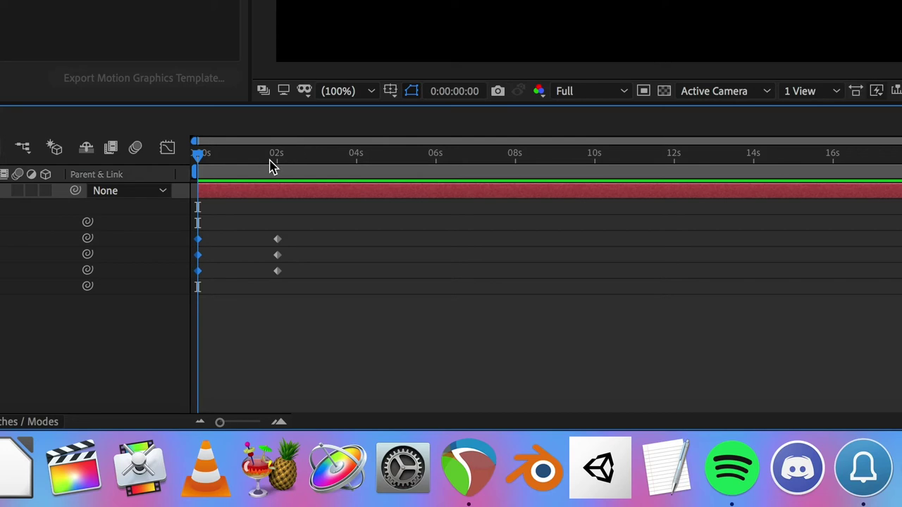
left_click_drag(271, 161, 279, 161)
left_click_drag(237, 321, 196, 235)
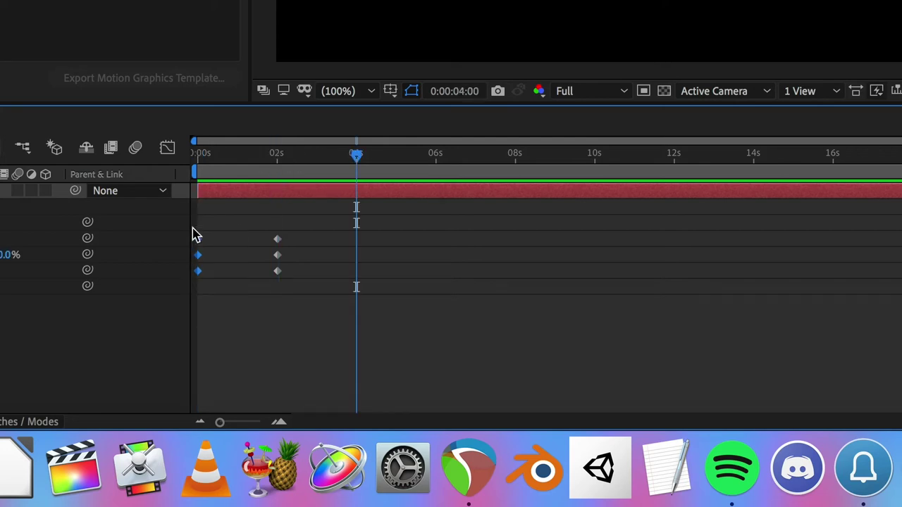
left_click(195, 10)
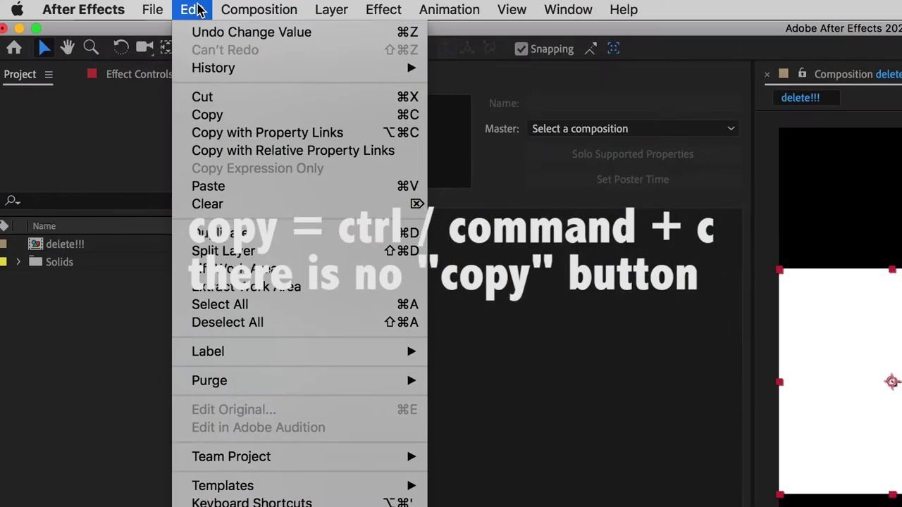
left_click(225, 115)
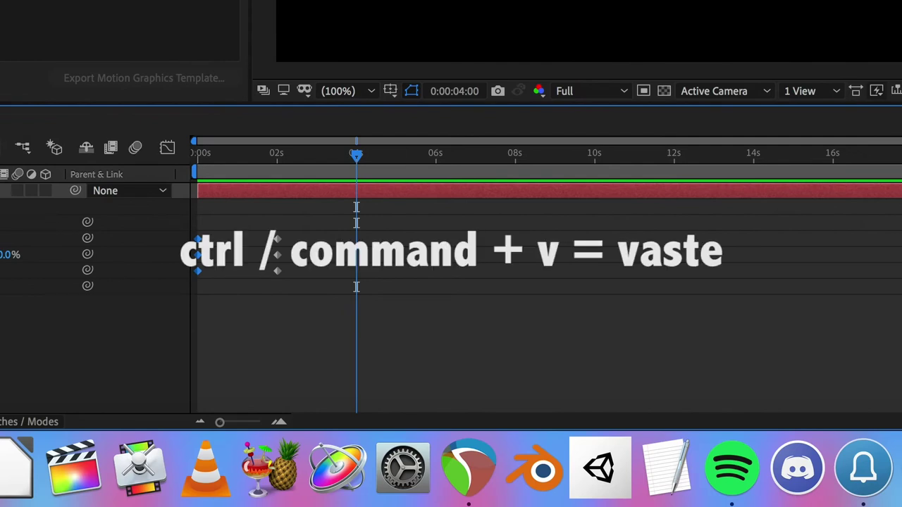
key("super+v")
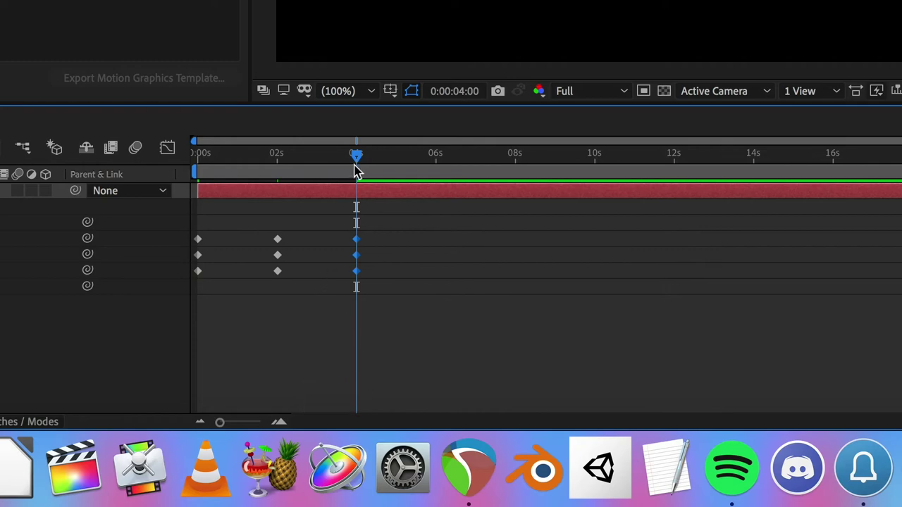
key("Home")
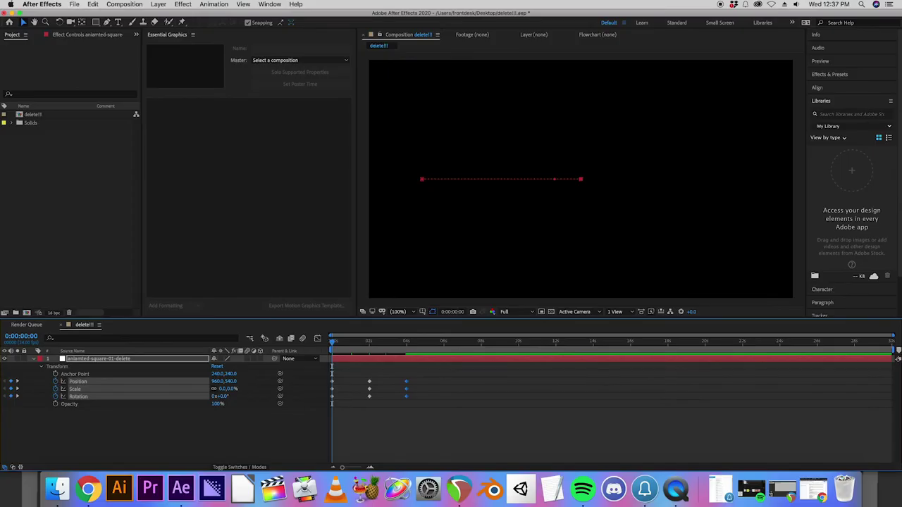
- Preview the animation, then copy the Position, Scale and Rotation keyframes at 0:00:02:00 and paste them at 0:00:06:00
key("space")
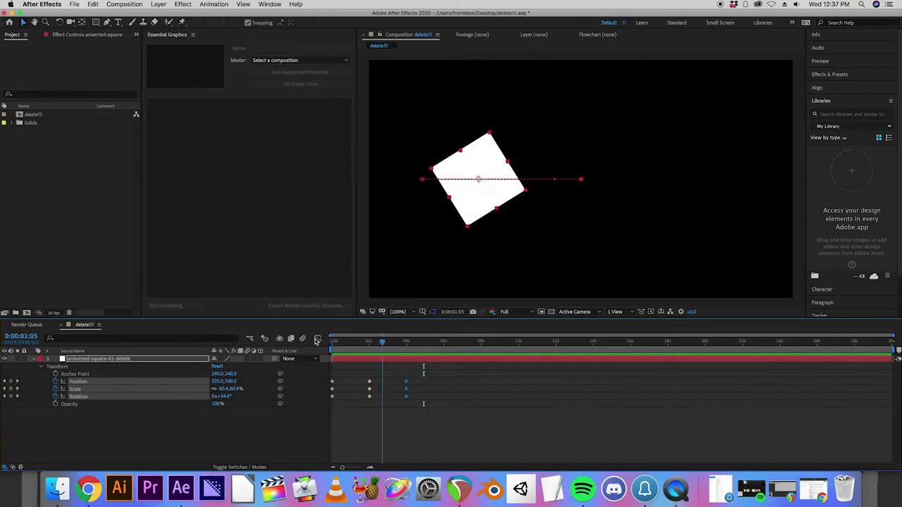
left_click(373, 414)
left_click_drag(385, 423, 365, 368)
left_click(443, 346)
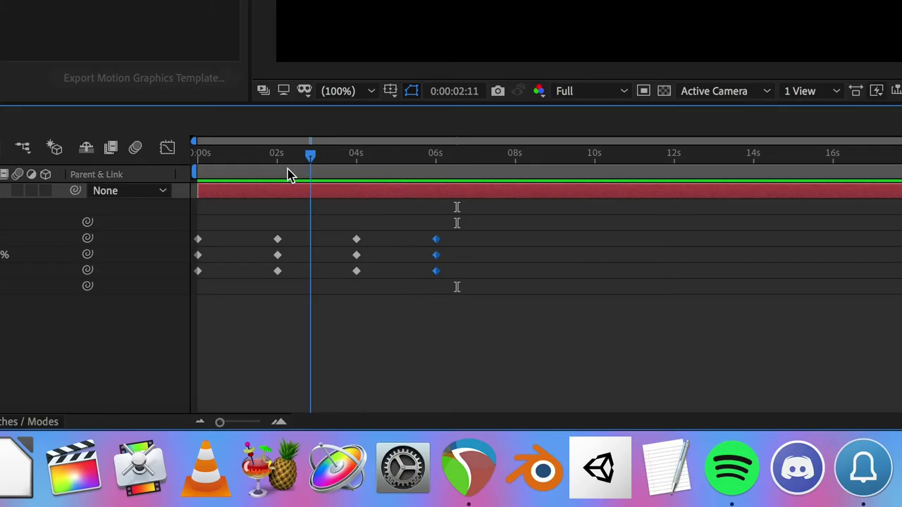
left_click(366, 345)
- Set the Rotation keyframe at 0:00:04:00 to 180° and scrub through the timeline to review the spin
left_click_drag(303, 309, 260, 277)
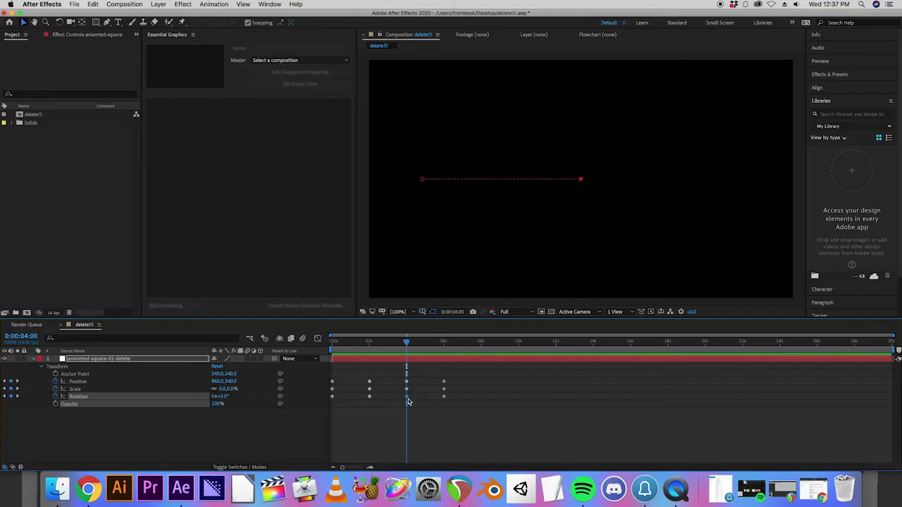
left_click(223, 395)
type("180")
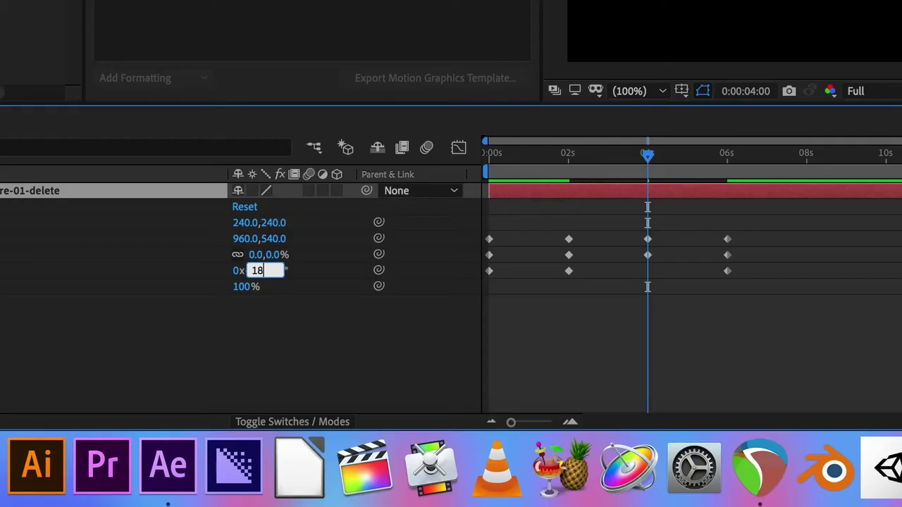
key("Return")
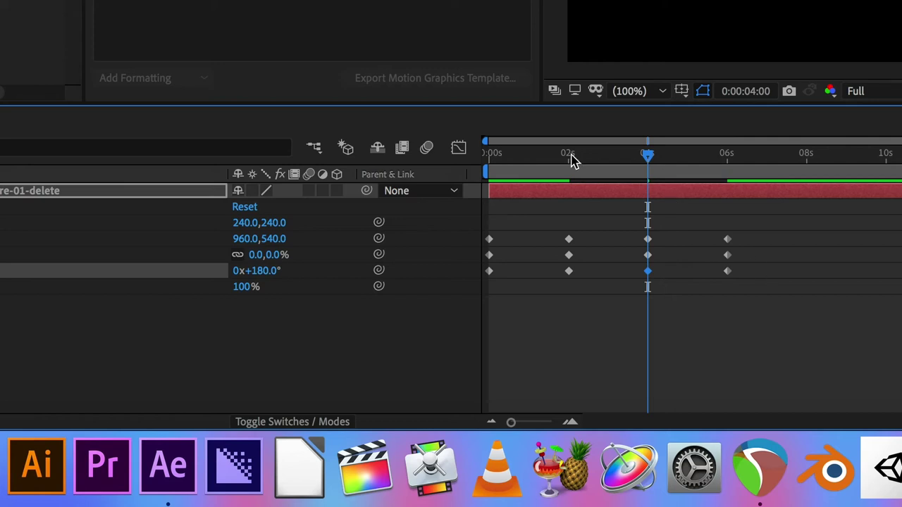
mouse_move(570, 161)
left_mouse_down()
mouse_move(493, 163)
mouse_move(558, 172)
left_mouse_up()
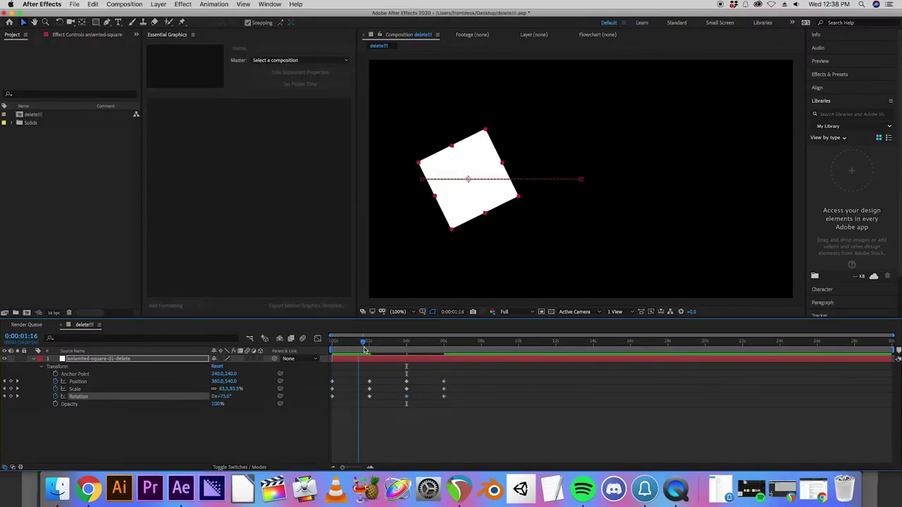
left_click_drag(364, 347, 411, 348)
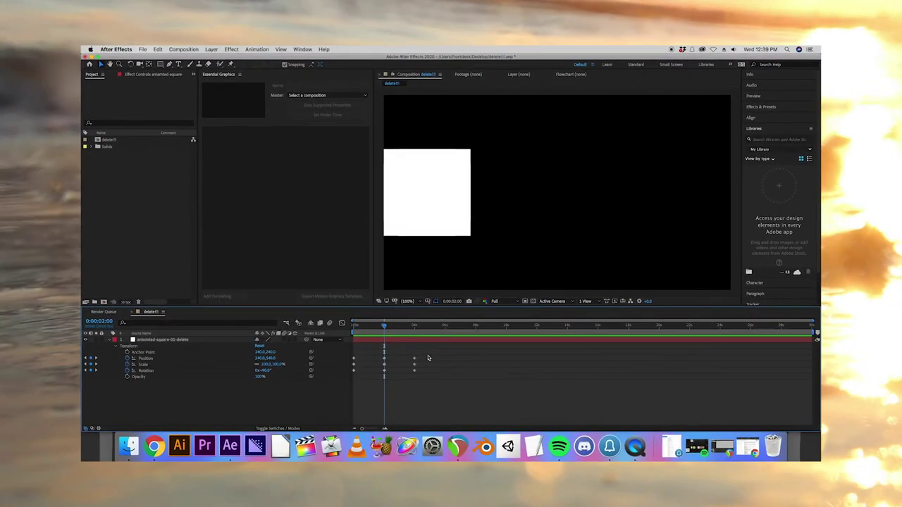
- Return the playhead to 0:00:00:00 and apply Easy Ease to all Position, Scale and Rotation keyframes
left_click_drag(385, 324, 354, 324)
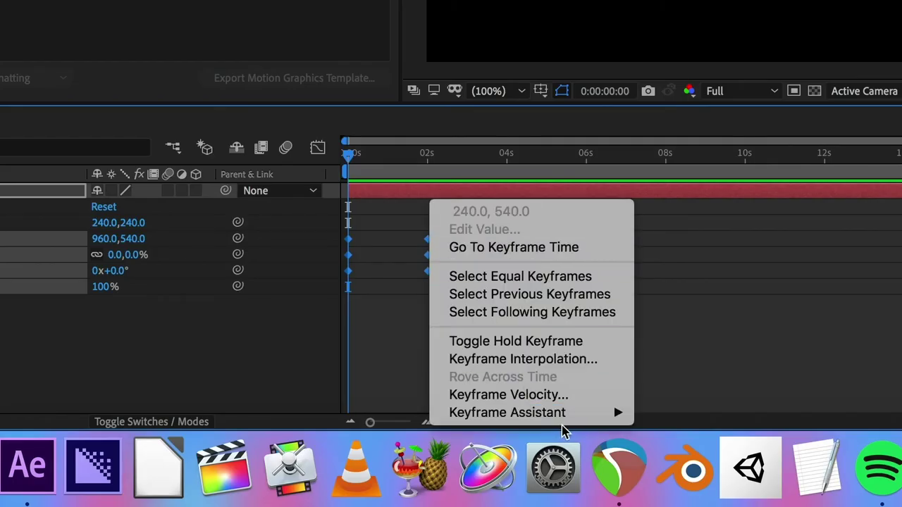
mouse_move(572, 415)
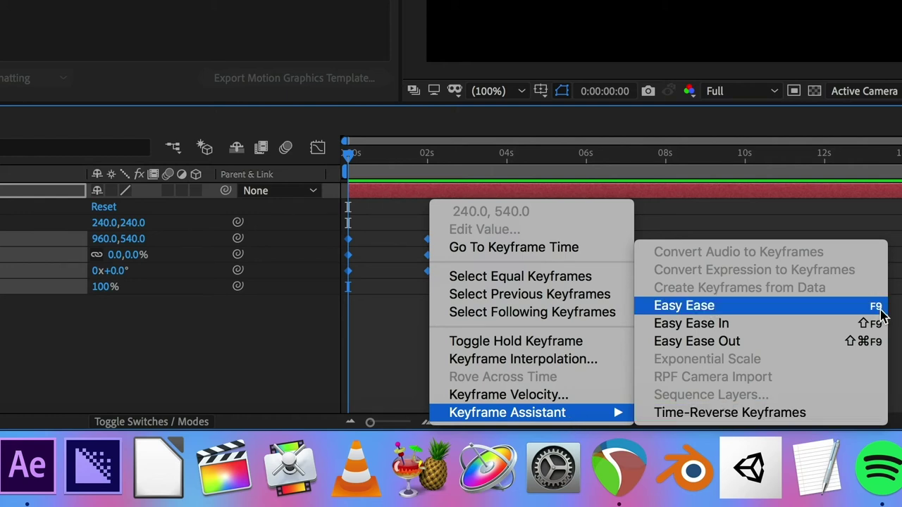
left_click(694, 311)
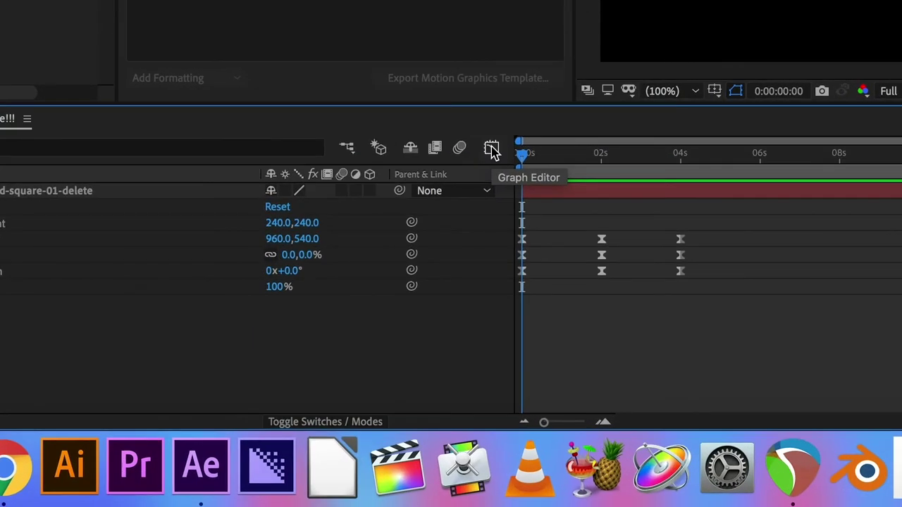
- Show the Position curve in the Graph Editor, fitting all its keyframes in view, and scrub back to the start
left_click(491, 150)
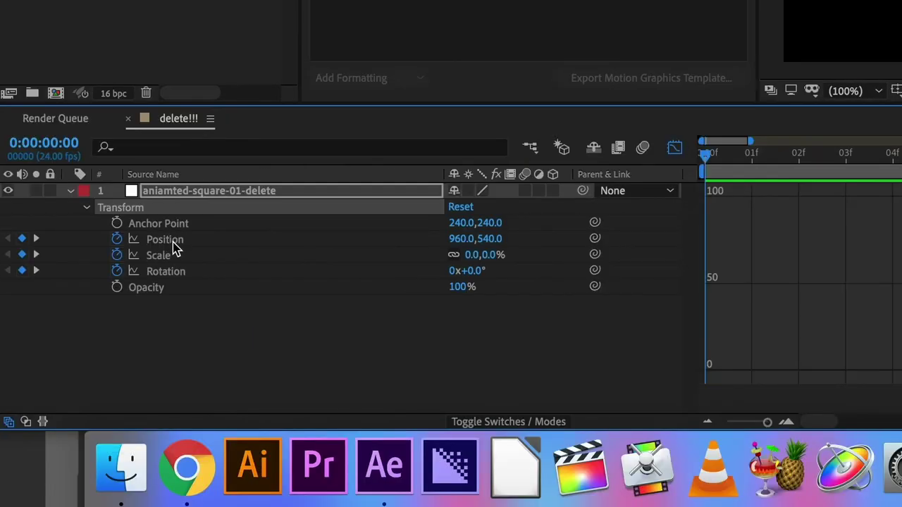
left_click(174, 242)
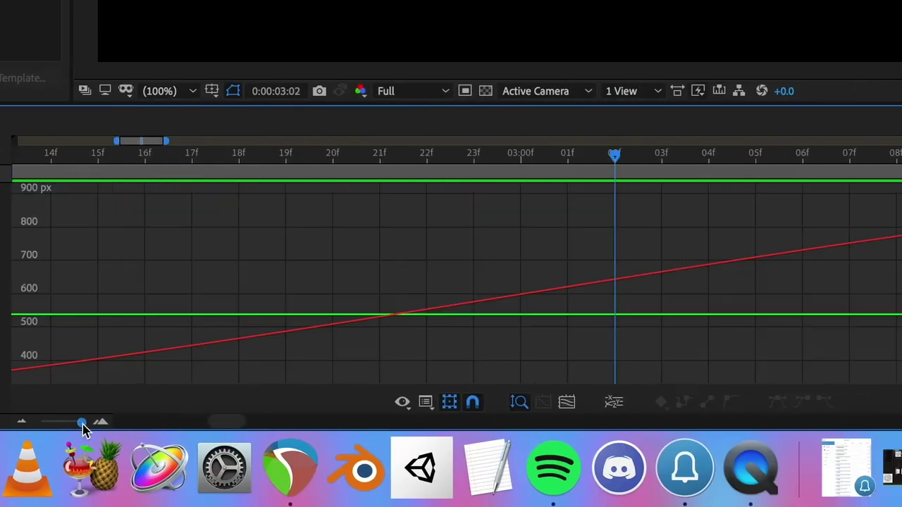
left_click_drag(80, 423, 52, 425)
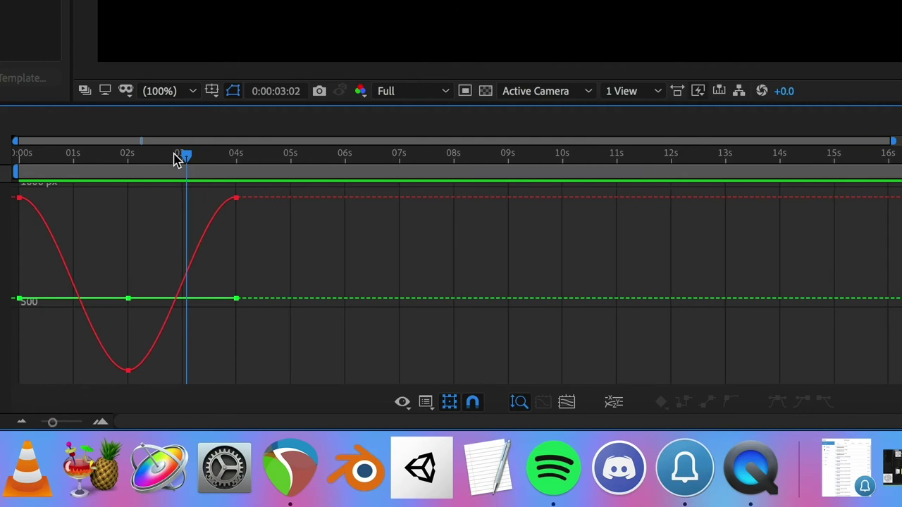
left_click_drag(178, 158, 15, 159)
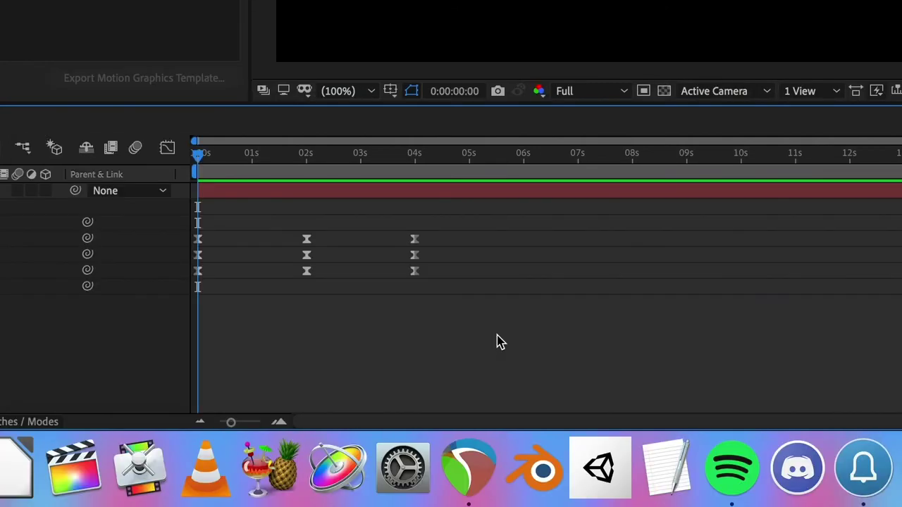
- Undo the Easy Ease on the keyframes and examine the Position curve in the Graph Editor while previewing the motion
key("super+z")
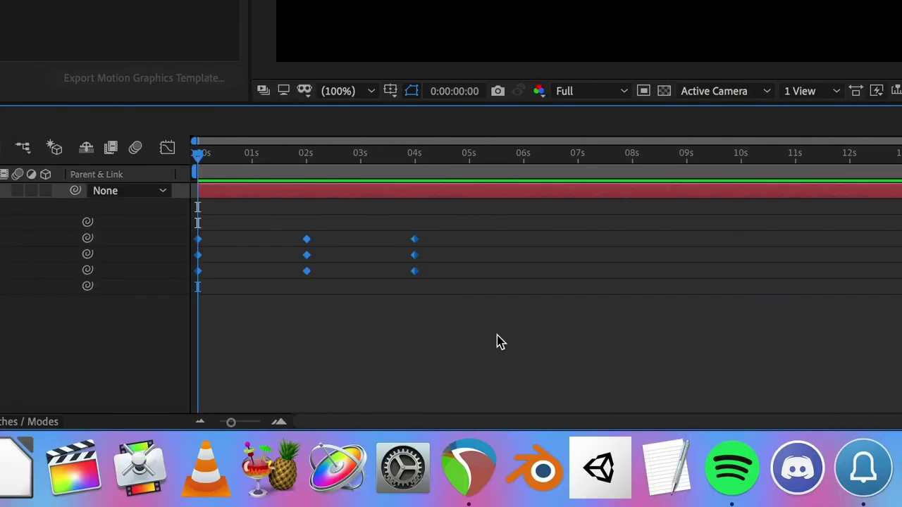
left_click(370, 382)
left_click(166, 148)
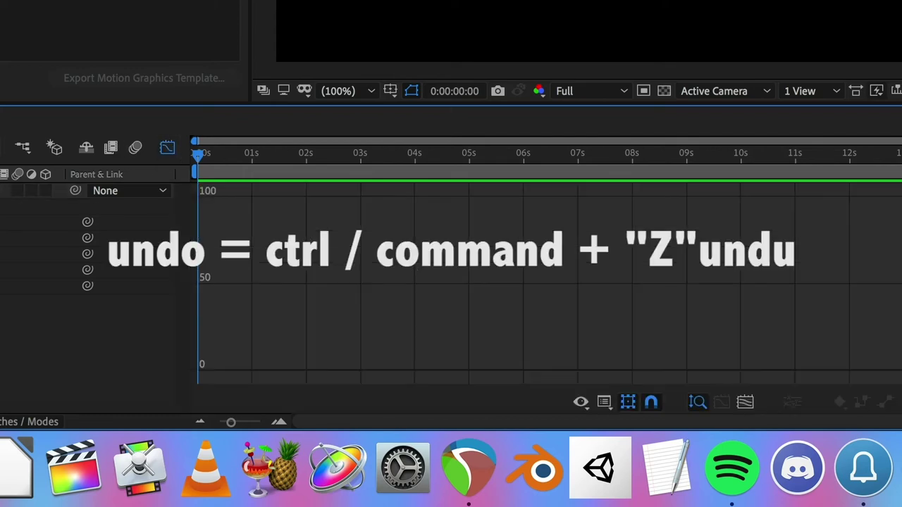
key("super+z")
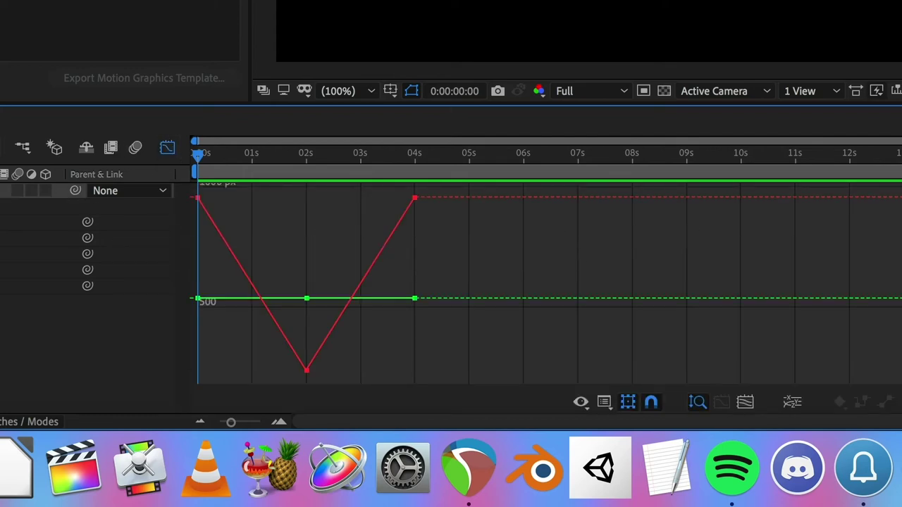
left_click_drag(207, 155, 210, 155)
key("space")
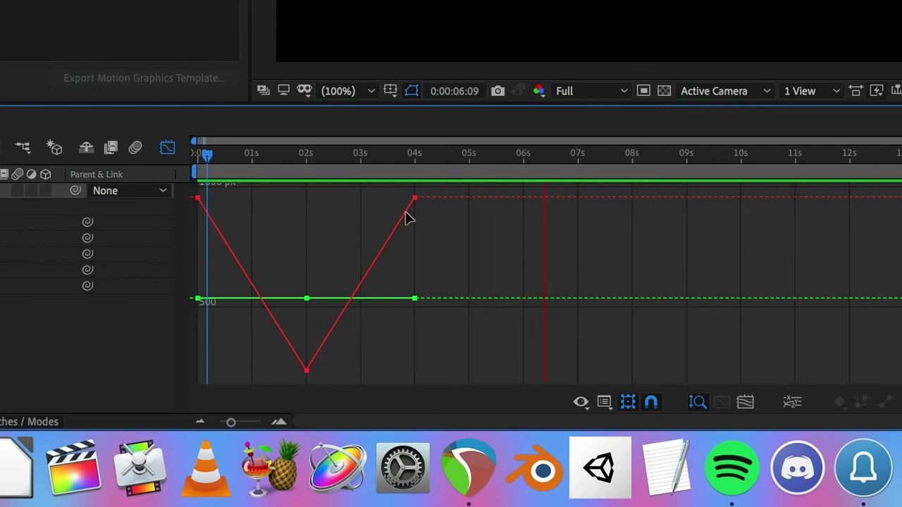
left_click_drag(197, 154, 314, 164)
left_click_drag(314, 451, 333, 449)
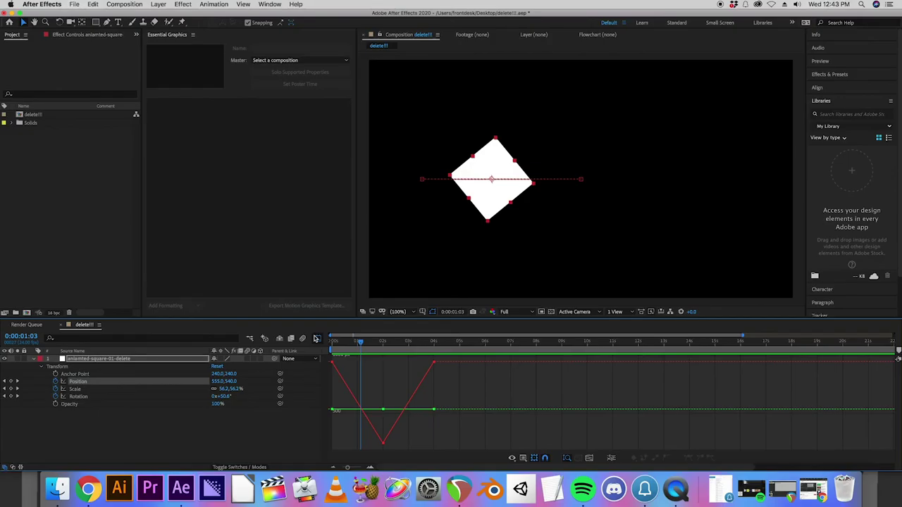
- Apply Easy Ease to all Position, Scale and Rotation keyframes again and show their curves in the Graph Editor
left_click(167, 434)
left_click_drag(504, 427, 328, 379)
left_click_drag(272, 321, 272, 320)
right_click(353, 325)
key("F9")
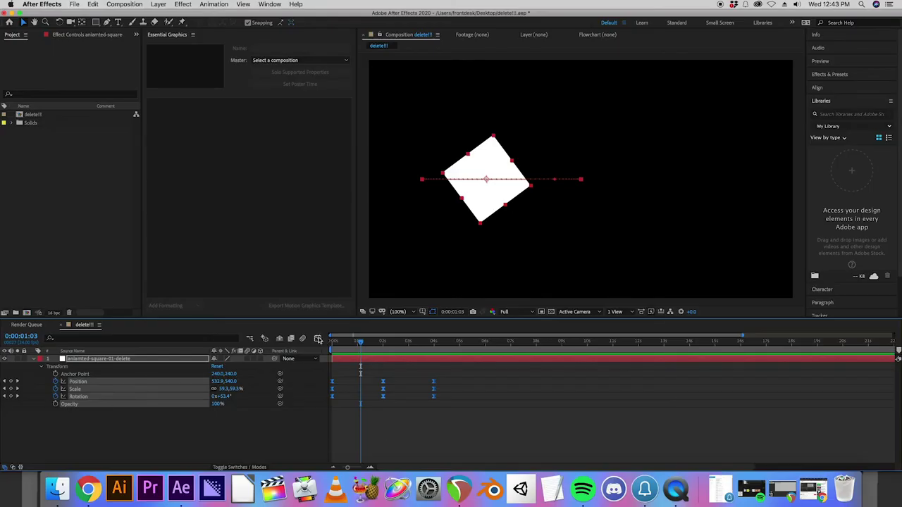
left_click(318, 339)
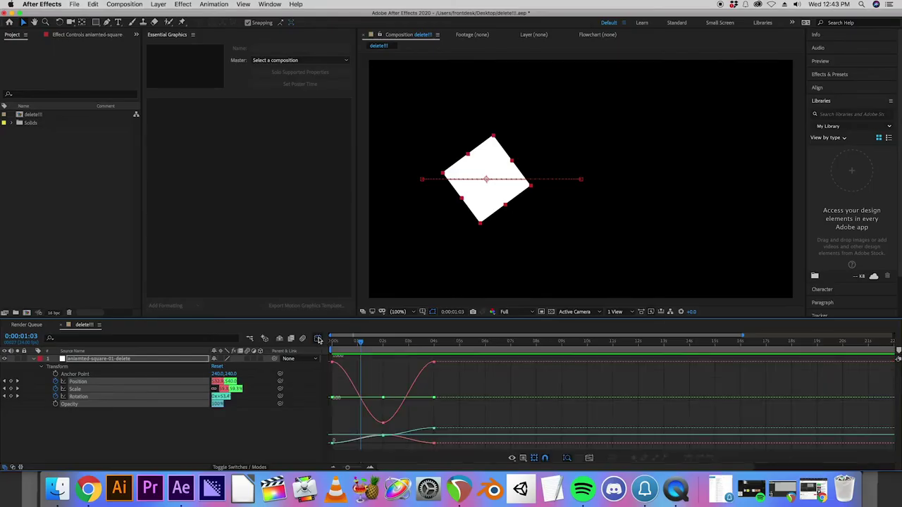
- Display only the Position, Scale and Rotation curves in the graph and preview the eased animation from 0:00:00:00
left_click_drag(377, 343, 379, 344)
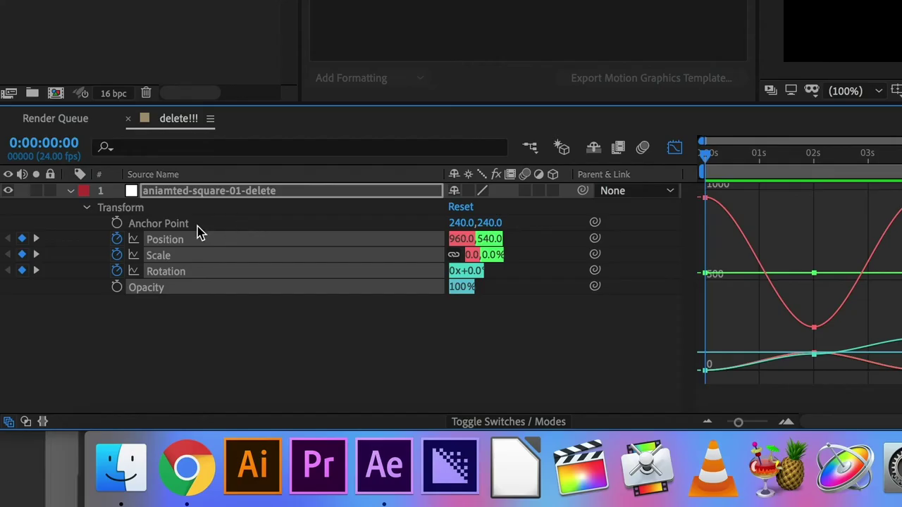
left_click(88, 374)
left_click(85, 382)
left_click(78, 390, "shift")
left_click(79, 396, "shift")
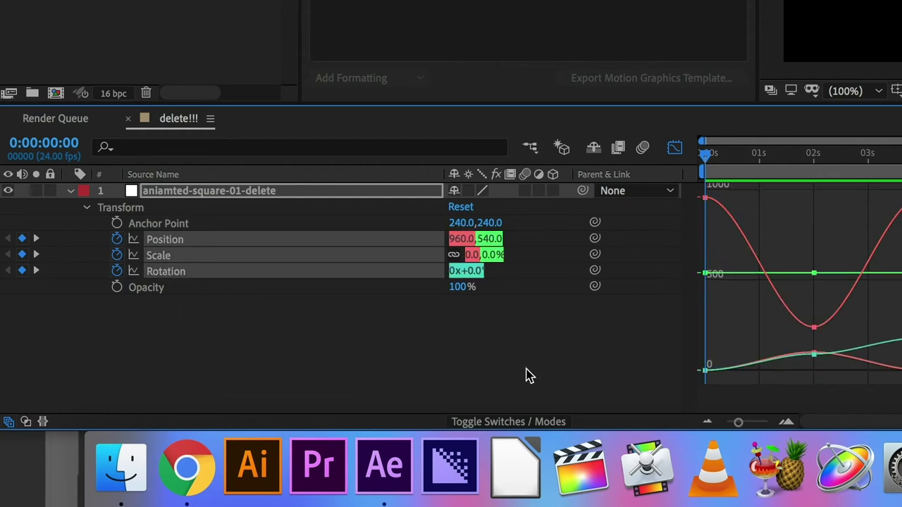
key("space")
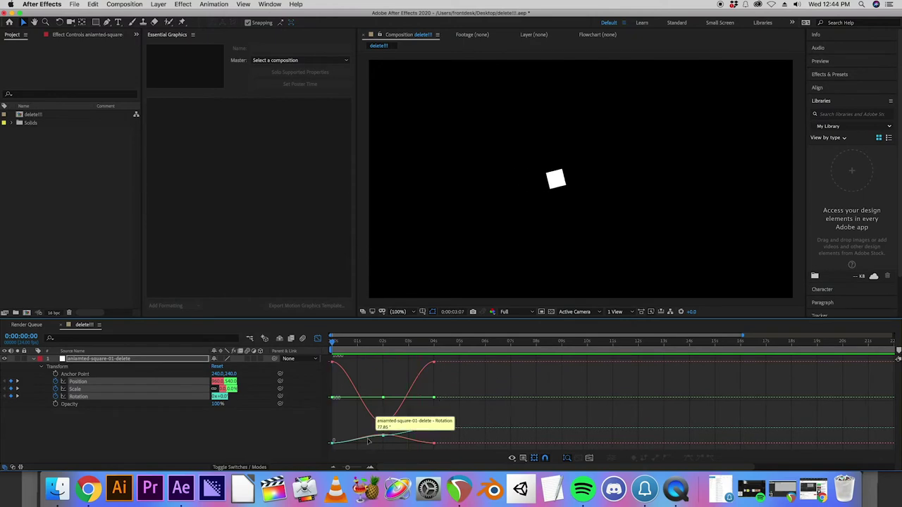
left_click_drag(409, 344, 328, 349)
key("space")
- Try lowering the start of the Position curve in the Graph Editor, preview the motion, and return the playhead to 0:00:00:00
left_click_drag(355, 387, 358, 413)
key("space")
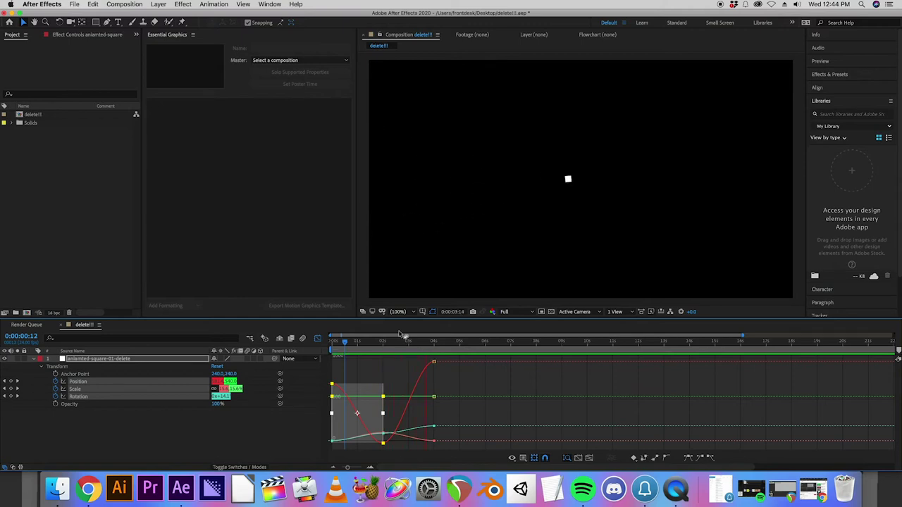
left_click_drag(345, 342, 325, 345)
key("space")
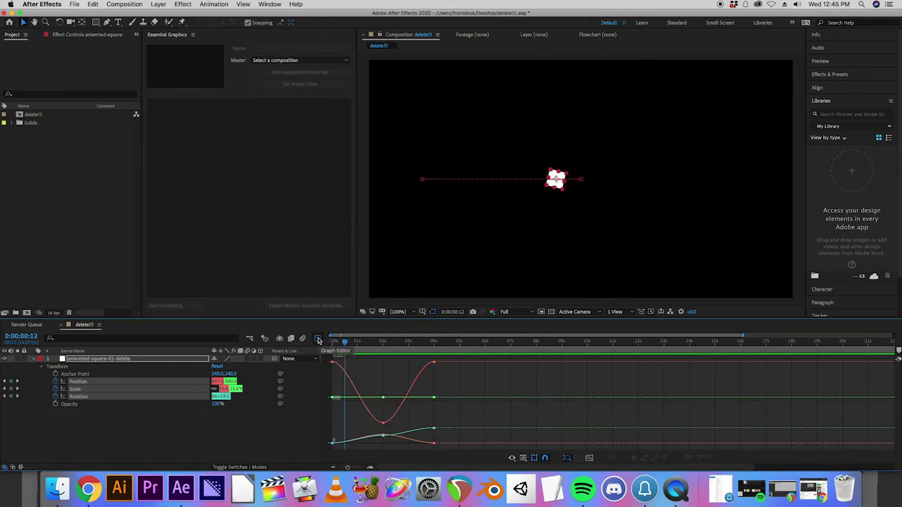
key("space")
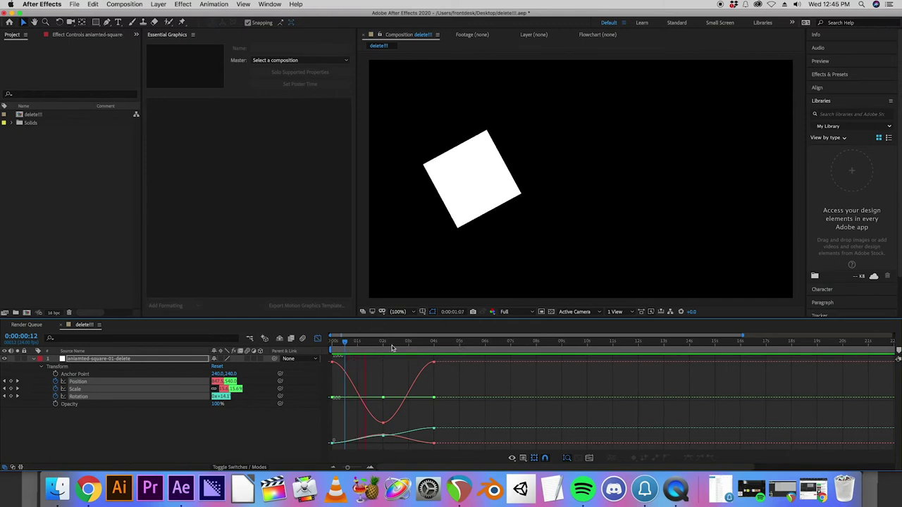
left_click_drag(399, 345, 322, 344)
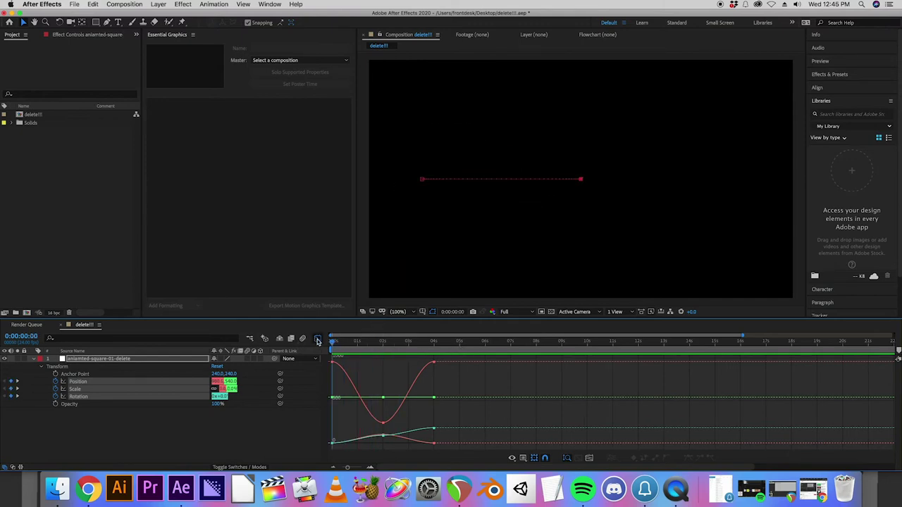
- Set the temporal interpolation of all Position, Scale and Rotation keyframes to Linear and preview the animation
left_click(317, 339)
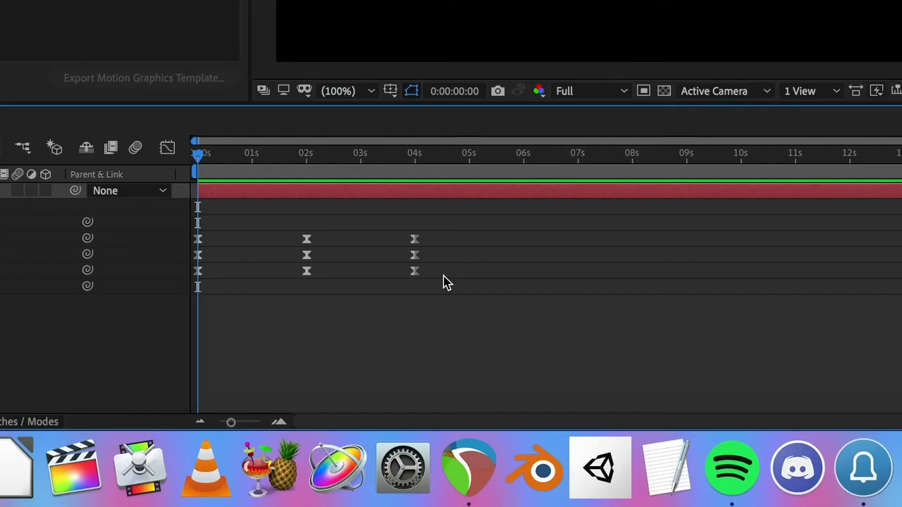
left_click_drag(446, 401, 327, 381)
left_click_drag(190, 239, 190, 240)
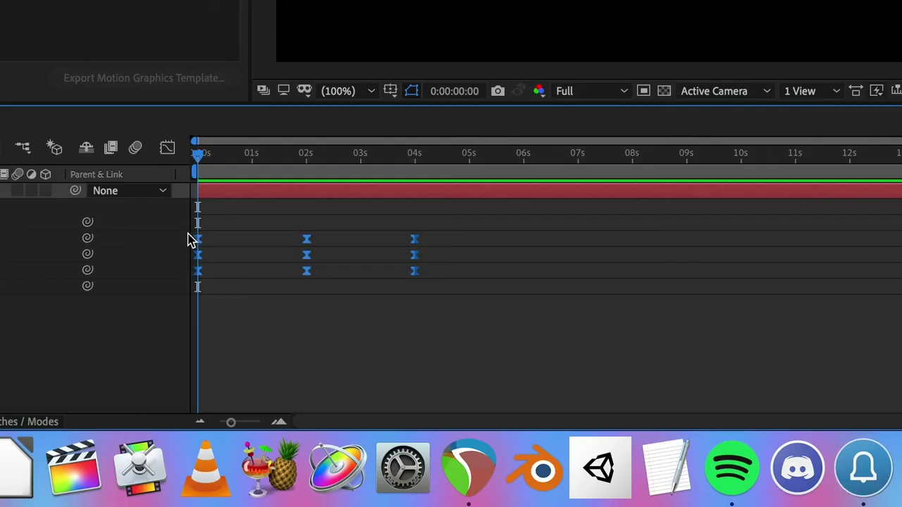
right_click(305, 243)
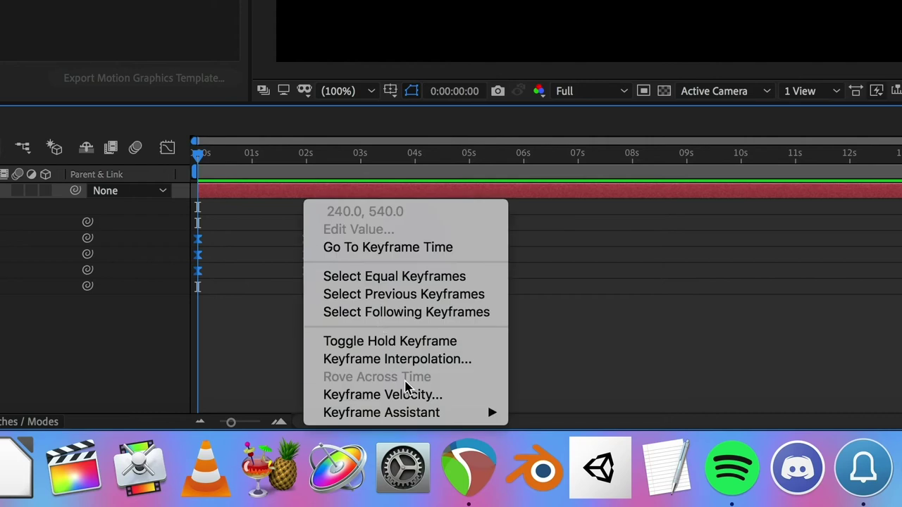
left_click(422, 359)
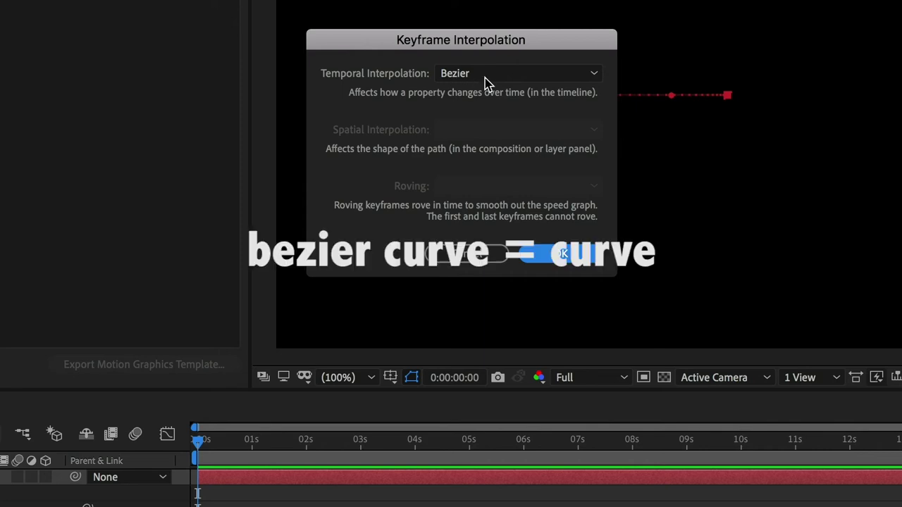
left_click(486, 77)
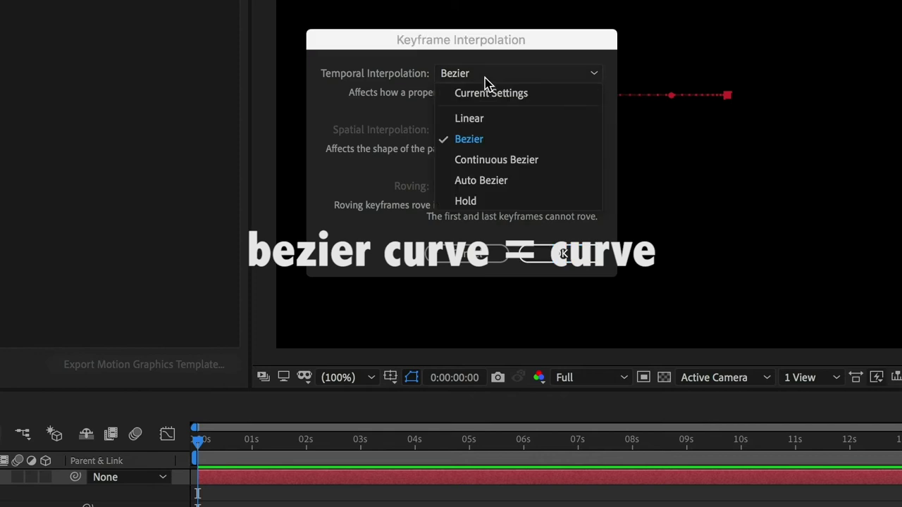
left_click(473, 121)
left_click(561, 253)
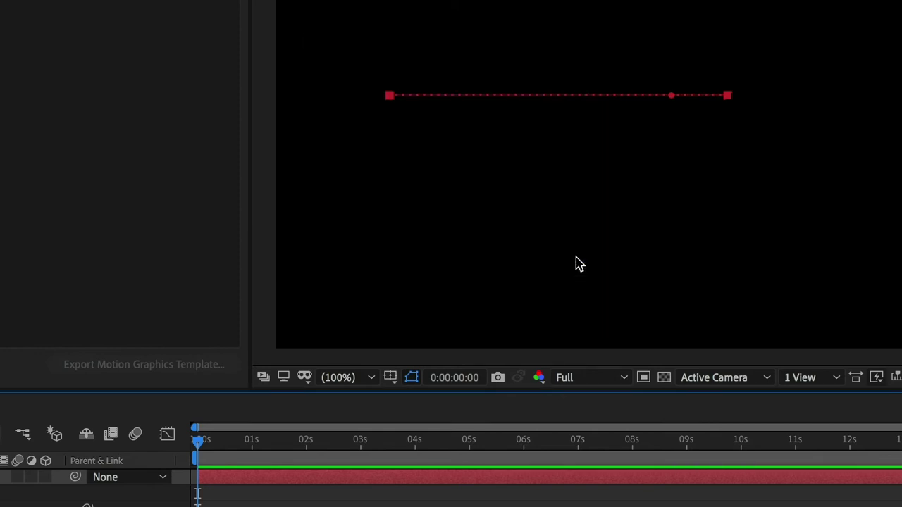
key("space")
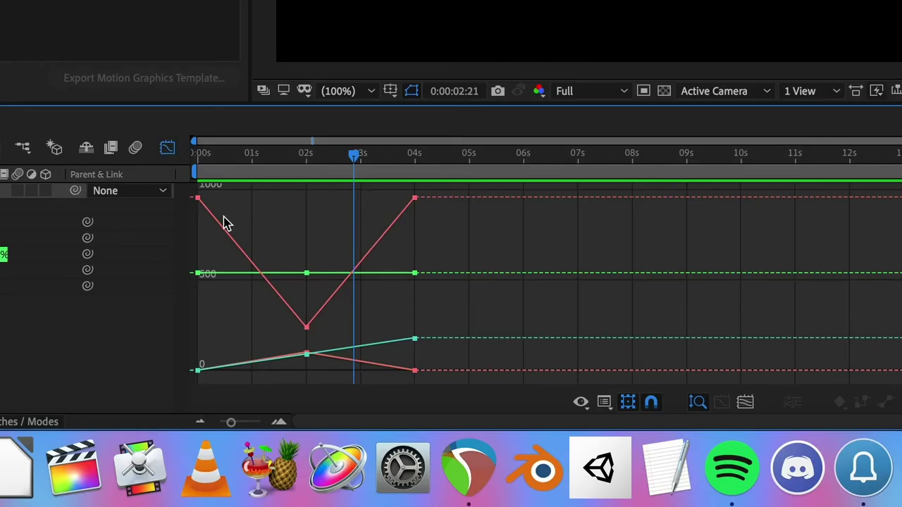
- Apply Easy Ease to all Position, Scale and Rotation keyframes and preview the animation from 0:00:00:00
left_click_drag(458, 403, 341, 386)
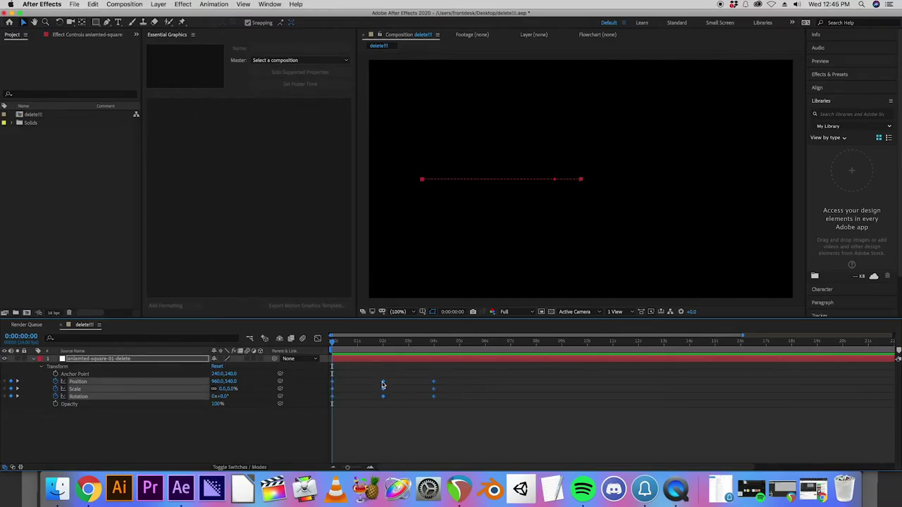
right_click(383, 385)
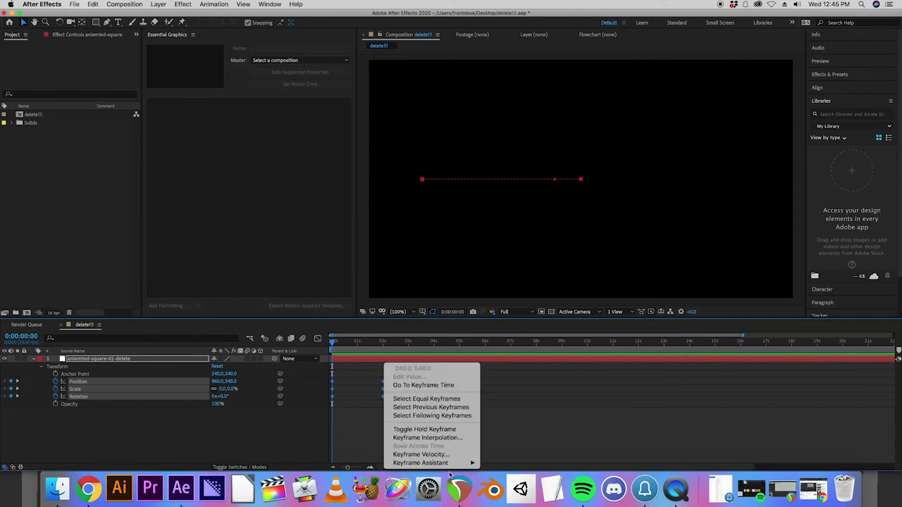
mouse_move(457, 465)
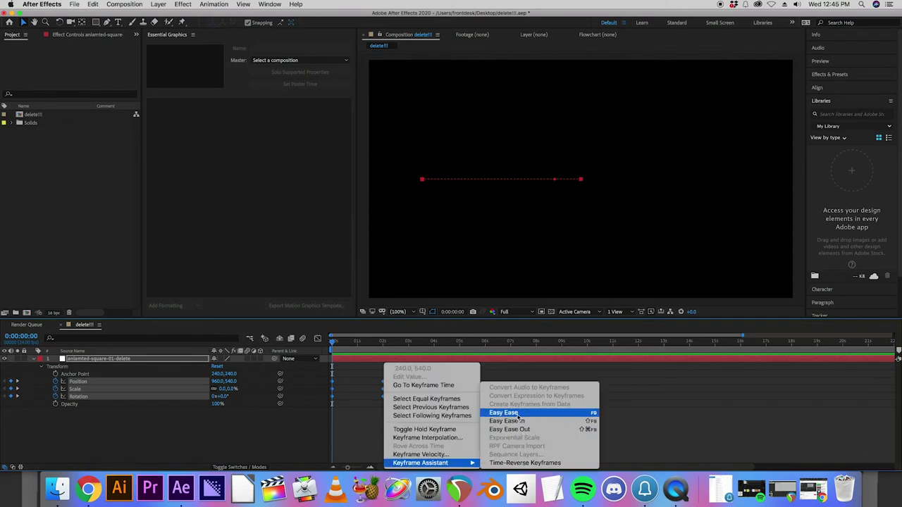
left_click(517, 415)
key("space")
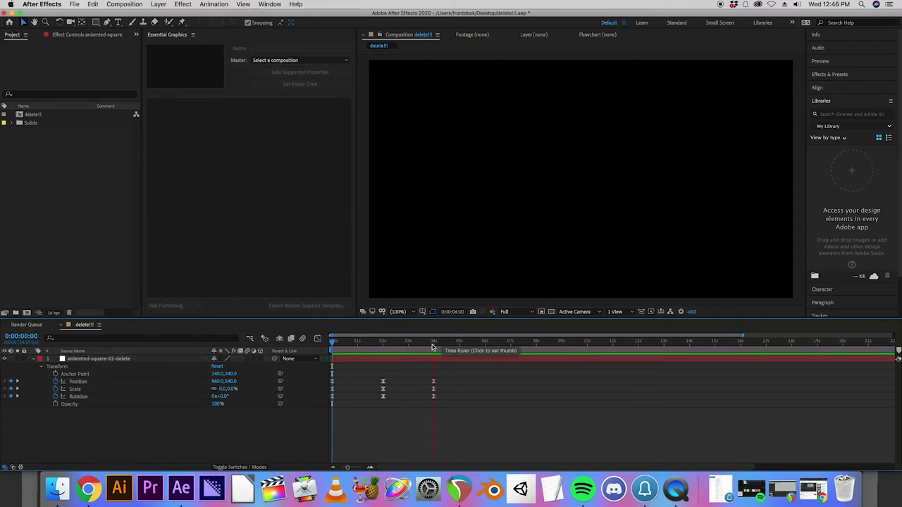
key("space")
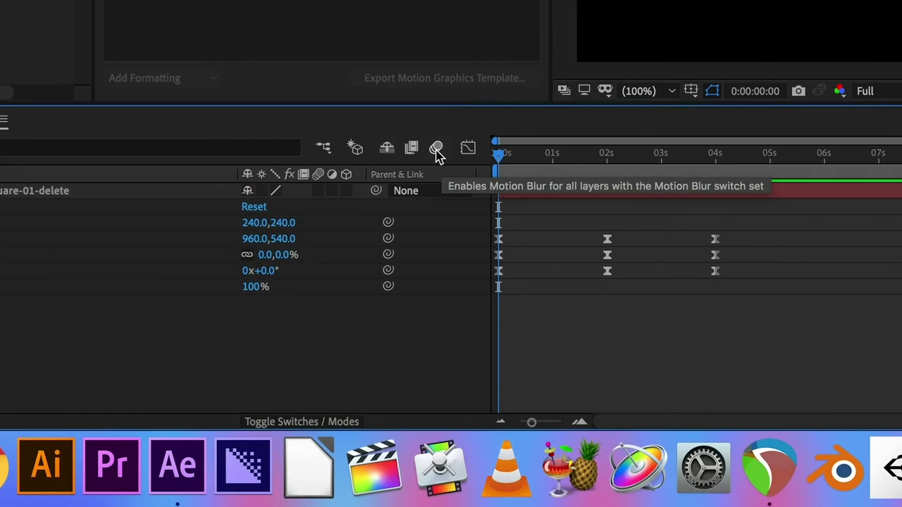
- Enable motion blur for the composition and the square layer, and preview the animation from 0:00:00:00
left_click(436, 150)
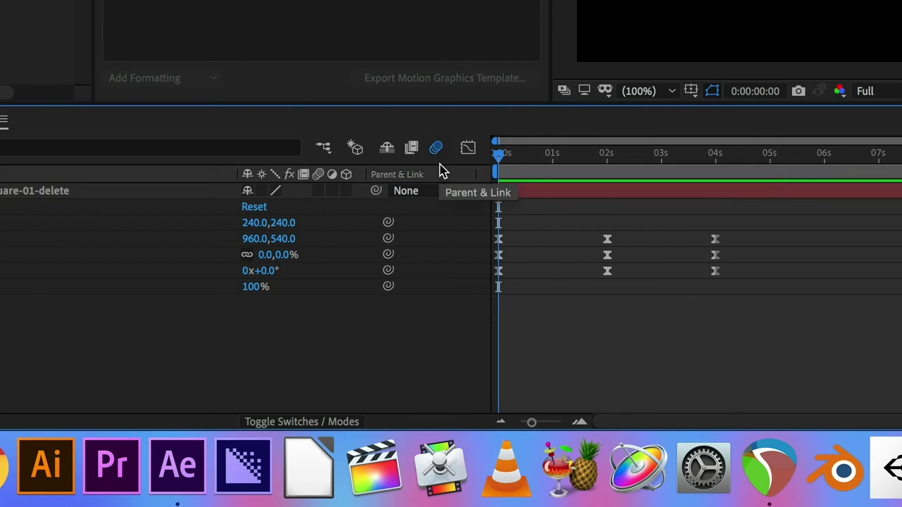
key("space")
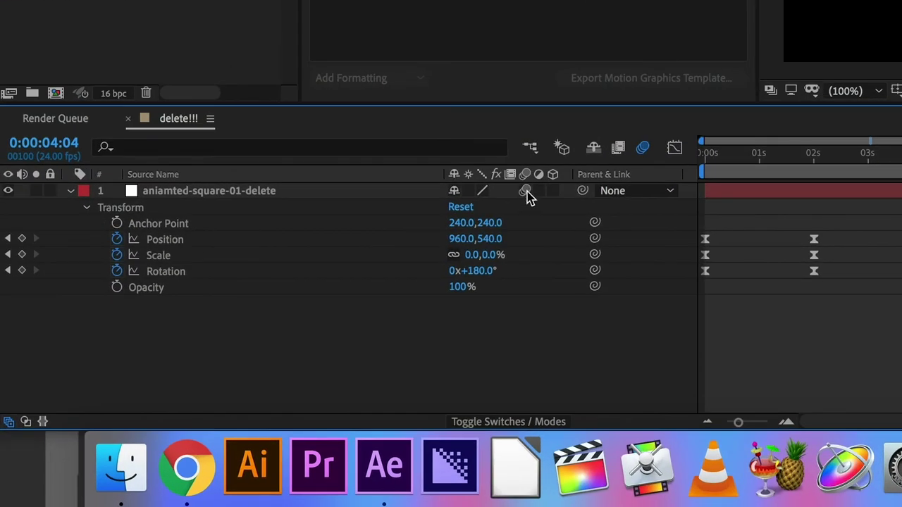
left_click_drag(784, 150, 624, 157)
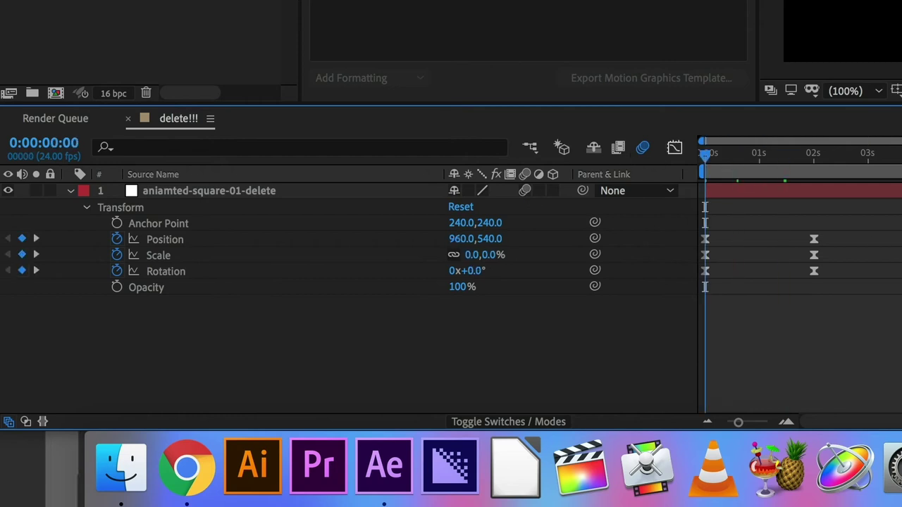
key("space")
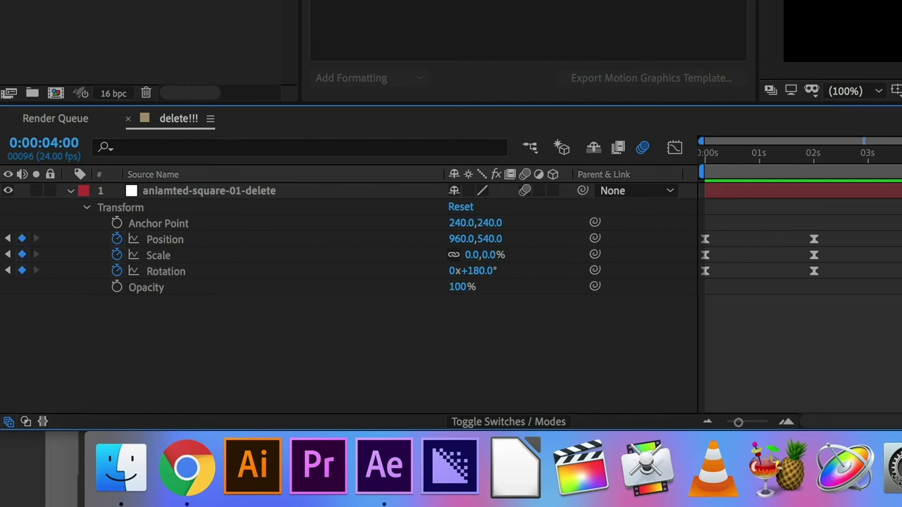
- Set the square's X Position at 0:00:04:00 with the calculation 1920-240
left_click(458, 240)
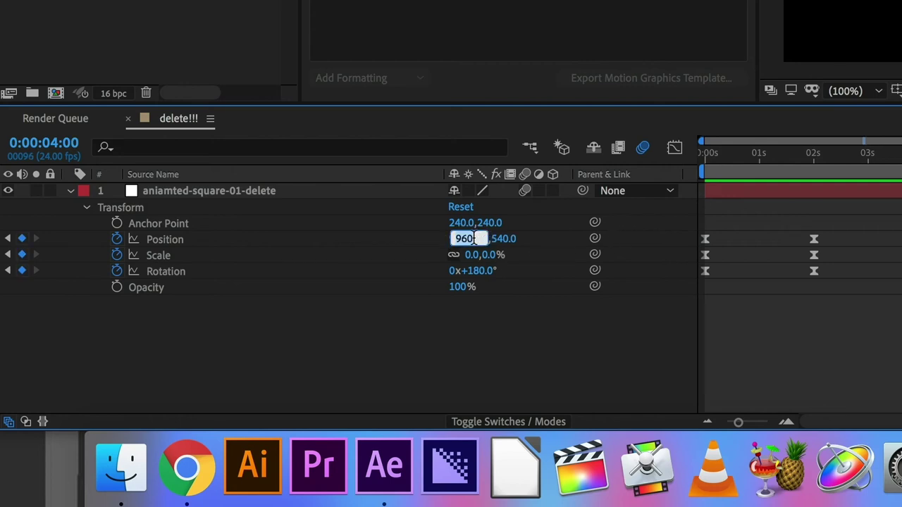
type("19")
type("20-240")
key("Return")
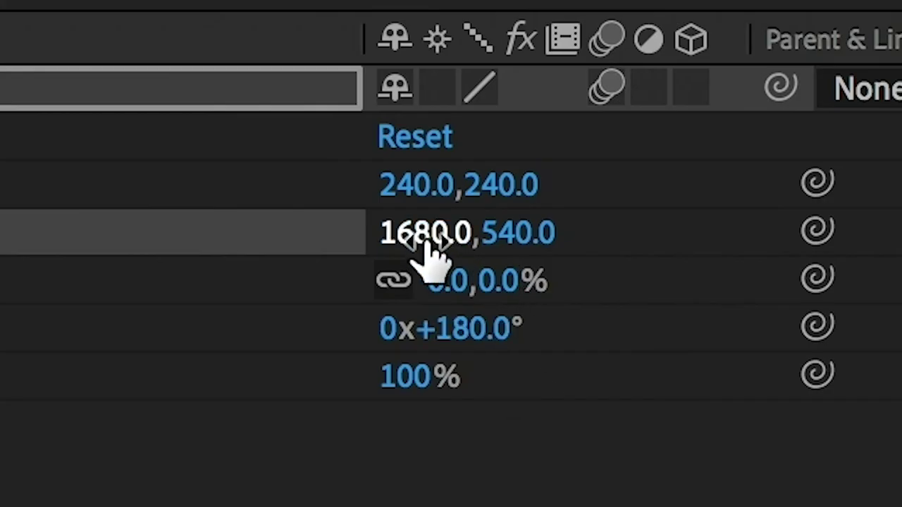
- Try scrubbing the X Position to 1730 and set it back to 1680
mouse_move(426, 247)
left_mouse_down()
mouse_move(586, 227)
mouse_move(427, 238)
mouse_move(771, 225)
mouse_move(567, 247)
mouse_move(433, 241)
left_mouse_up()
left_click(429, 241)
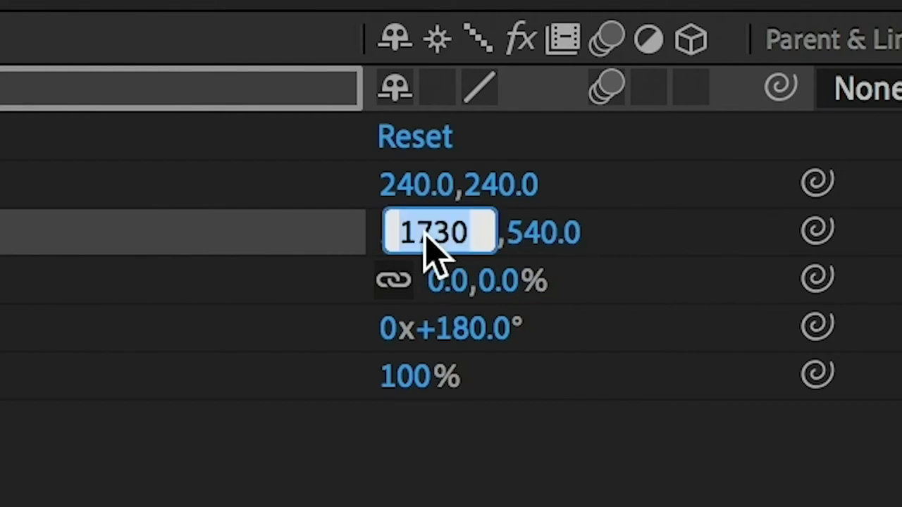
type("1680")
key("Return")
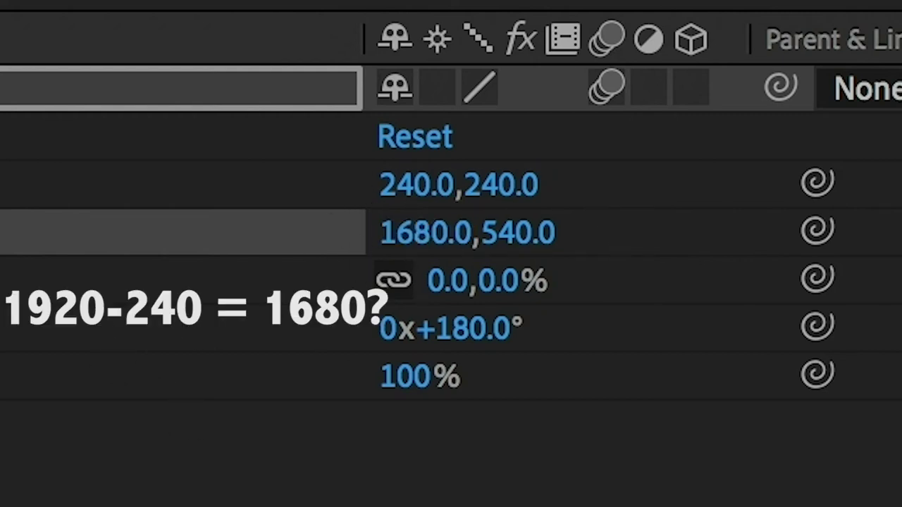
- Move the middle Position, Scale and Rotation keyframes to 0:00:01:00 and the last ones to 0:00:02:00
left_click_drag(899, 212, 563, 212)
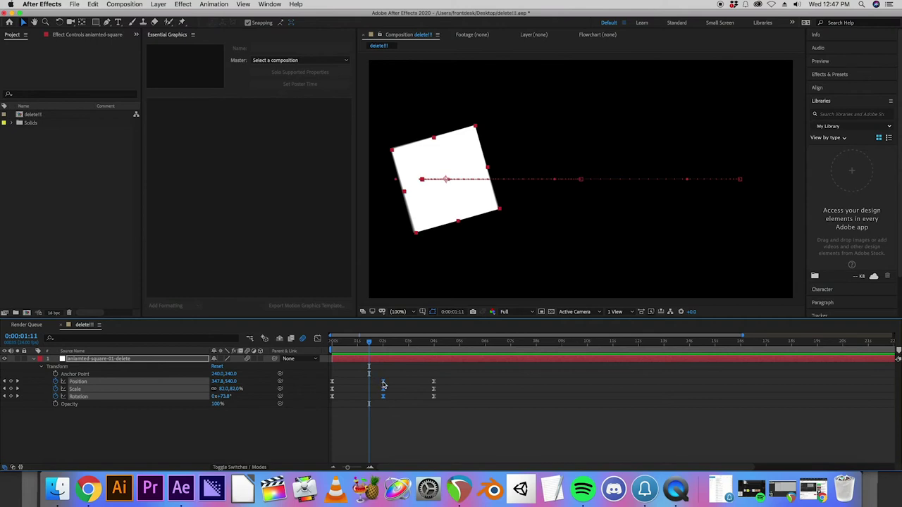
left_click_drag(383, 384, 355, 385)
left_click(357, 345)
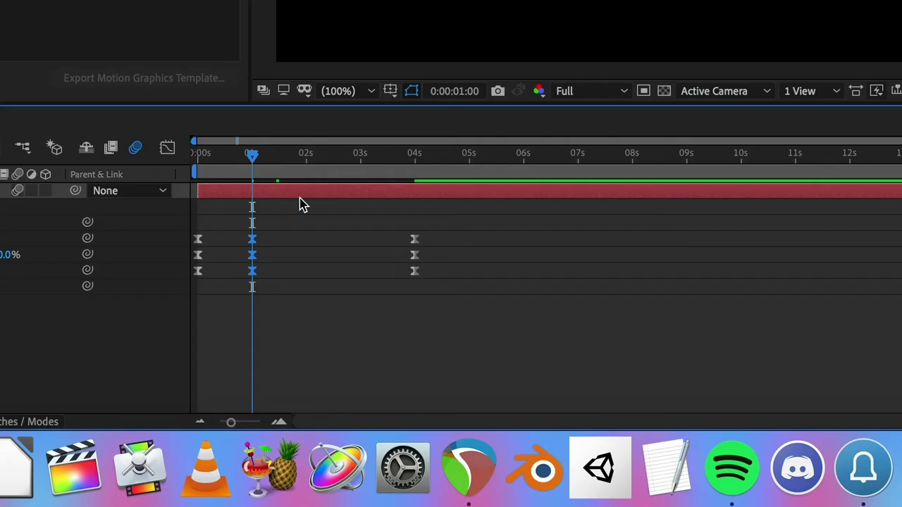
left_click(383, 345)
left_click_drag(466, 303, 307, 255)
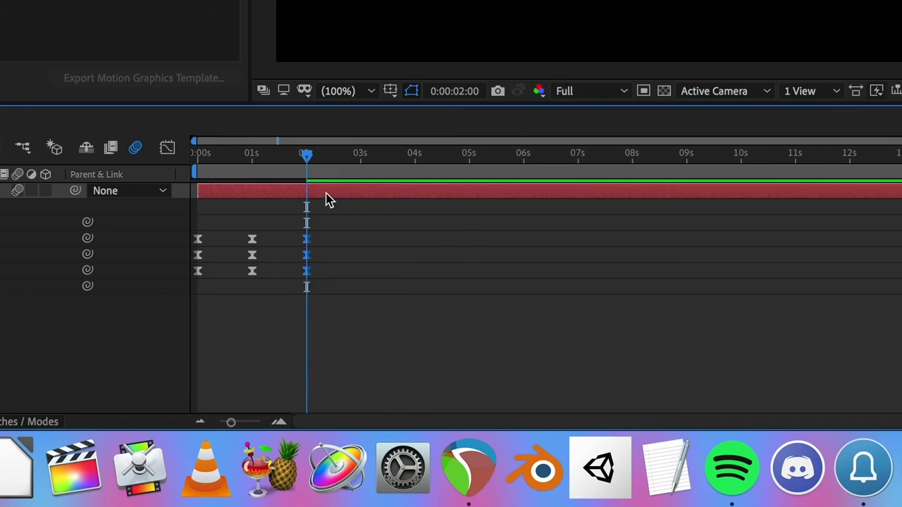
- Preview the retimed animation from 0:00:00:00 and scrub around the keyframes at 0:00:01:00
left_click_drag(308, 156, 153, 159)
key("space")
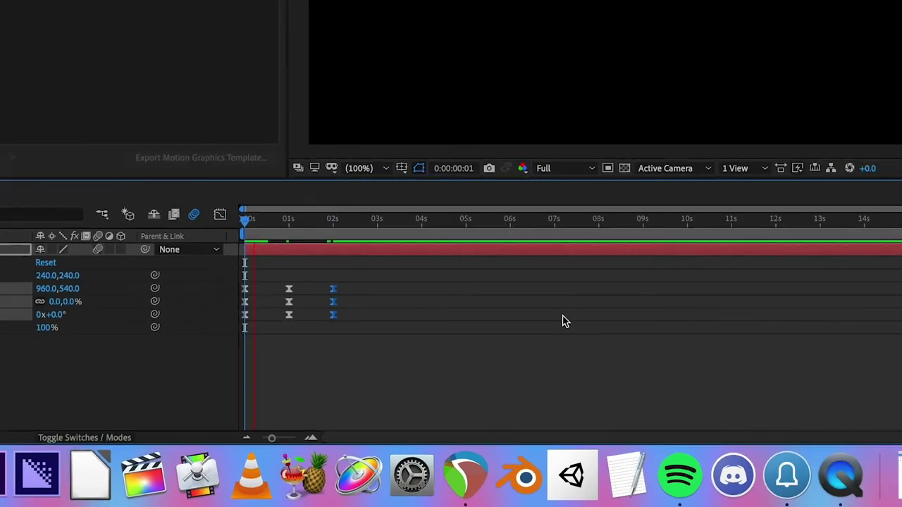
key("space")
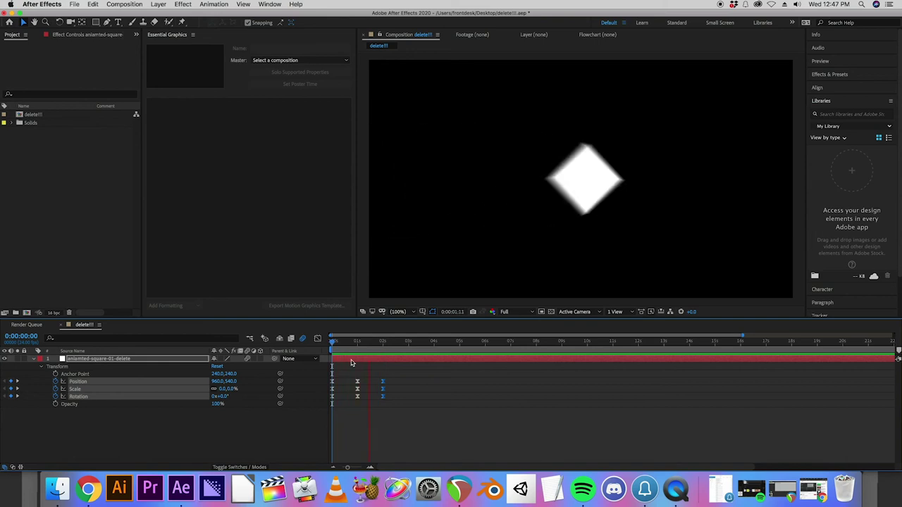
key("space")
left_click(276, 291)
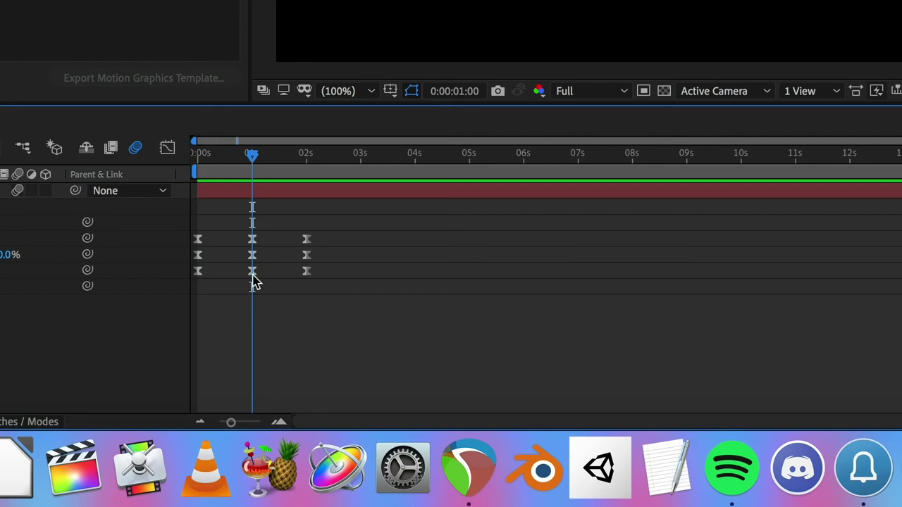
mouse_move(255, 277)
left_click_drag(254, 154, 230, 162)
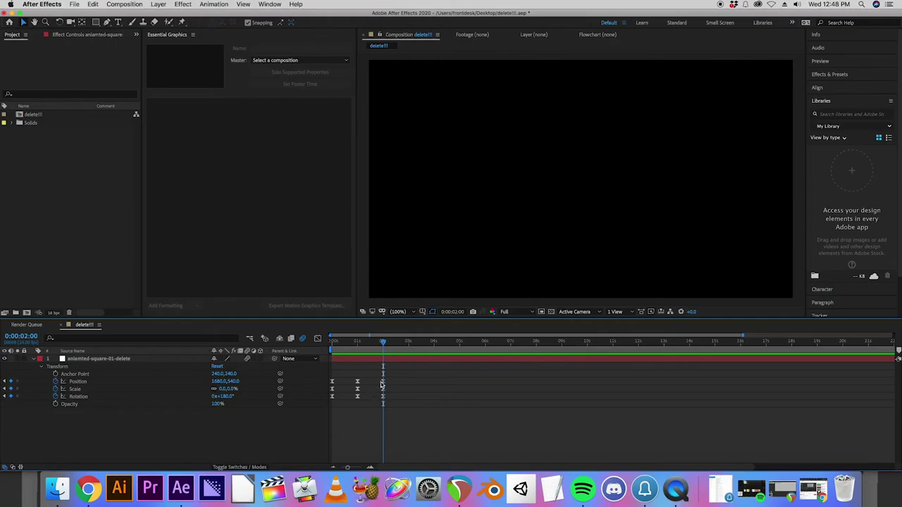
- Copy the Position keyframe at 0:00:02:00 to 0:00:00:00 and preview the animation
left_click(383, 382)
left_click(331, 342)
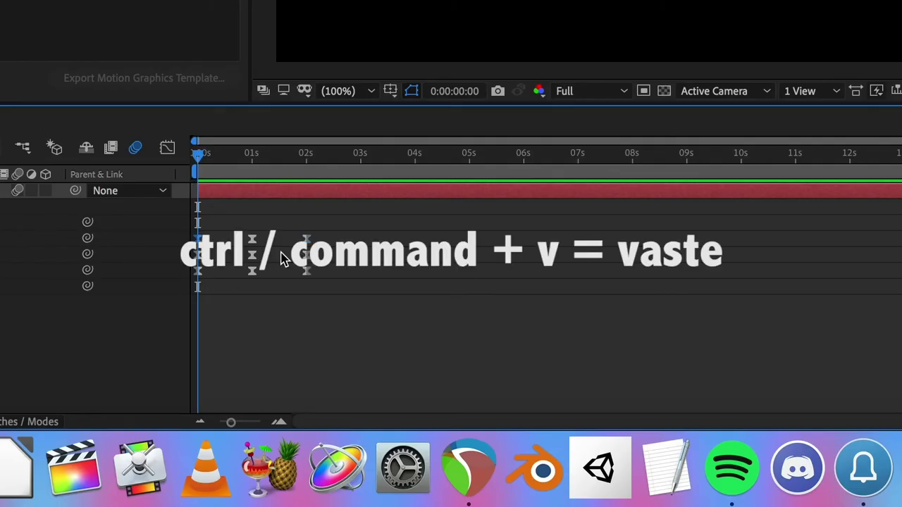
key("space")
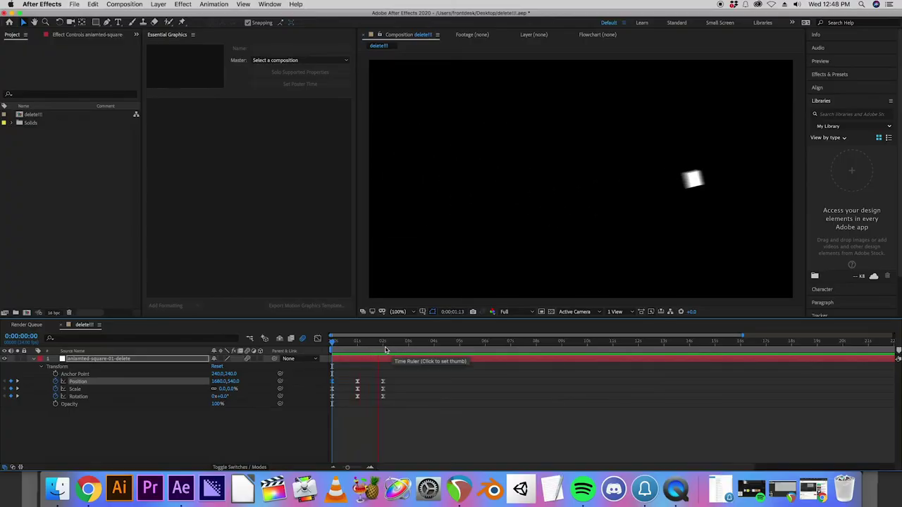
- Delete the Scale keyframe at 0:00:02:00 and preview the animation from 0:00:00:00
left_click(383, 345)
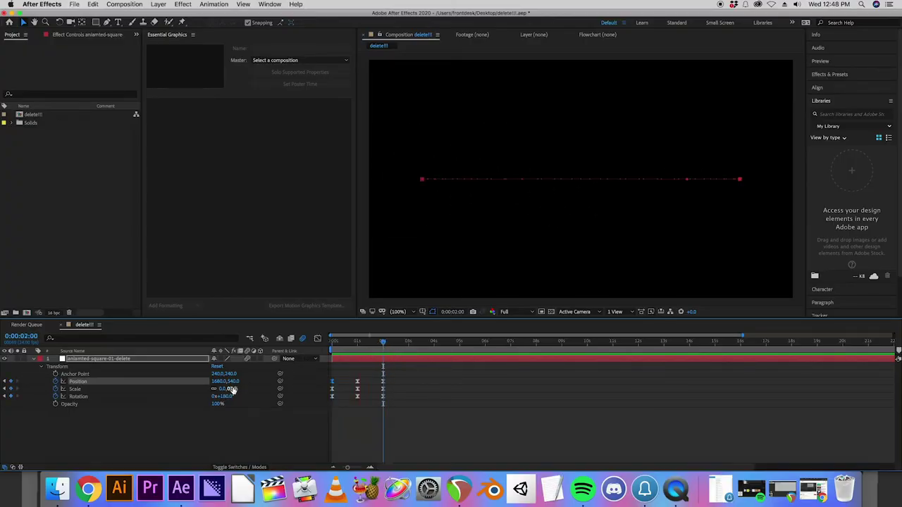
left_click(383, 392)
key("Delete")
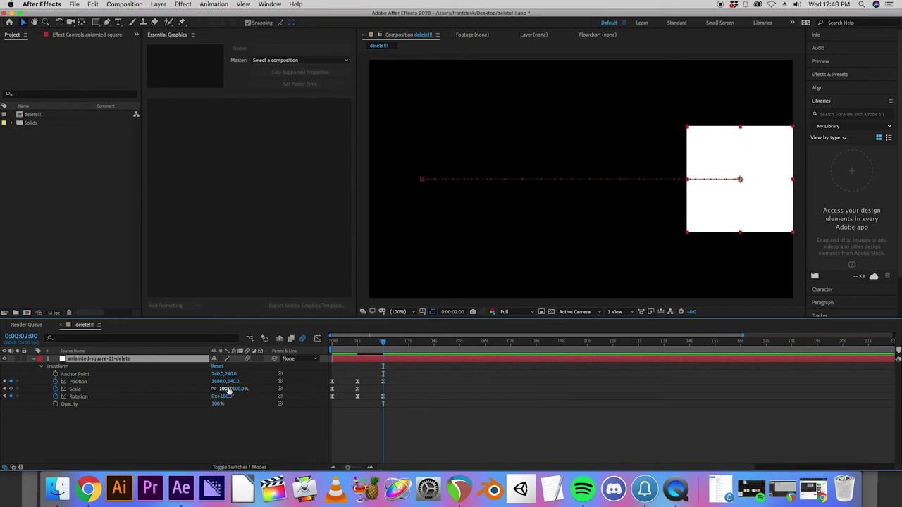
left_click_drag(373, 344, 336, 344)
key("space")
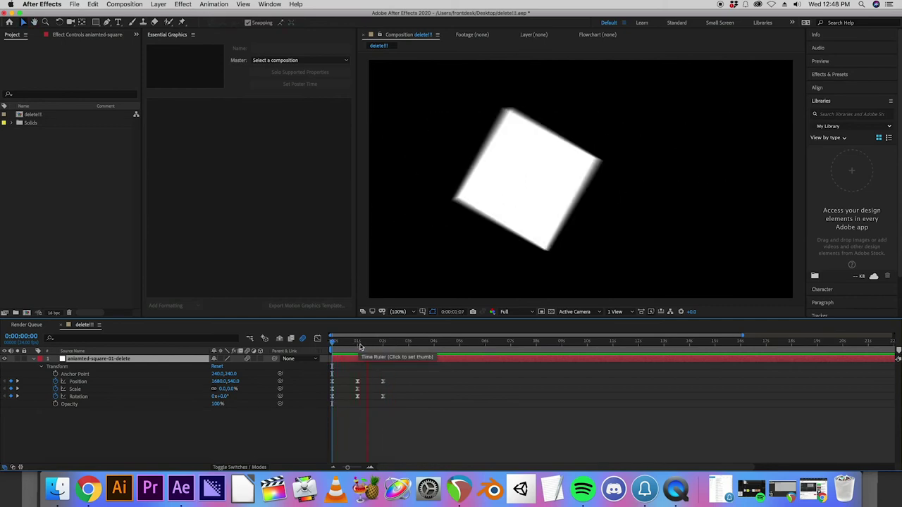
left_click(356, 343)
key("space")
- Copy the Position, Scale and Rotation keyframes at 0:00:00:00 to 0:00:03:00 and preview the animation from the start
mouse_move(388, 343)
left_mouse_down()
mouse_move(333, 344)
mouse_move(397, 343)
left_mouse_up()
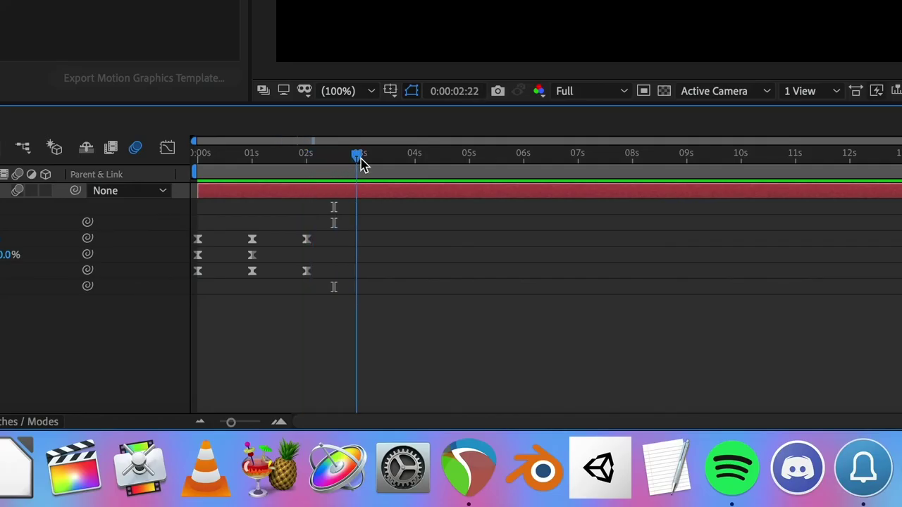
left_click_drag(360, 158, 361, 162)
left_click_drag(263, 293, 240, 229)
left_click_drag(213, 275, 190, 242)
key("super+c")
key("super+v")
left_click_drag(362, 159, 181, 157)
key("space")
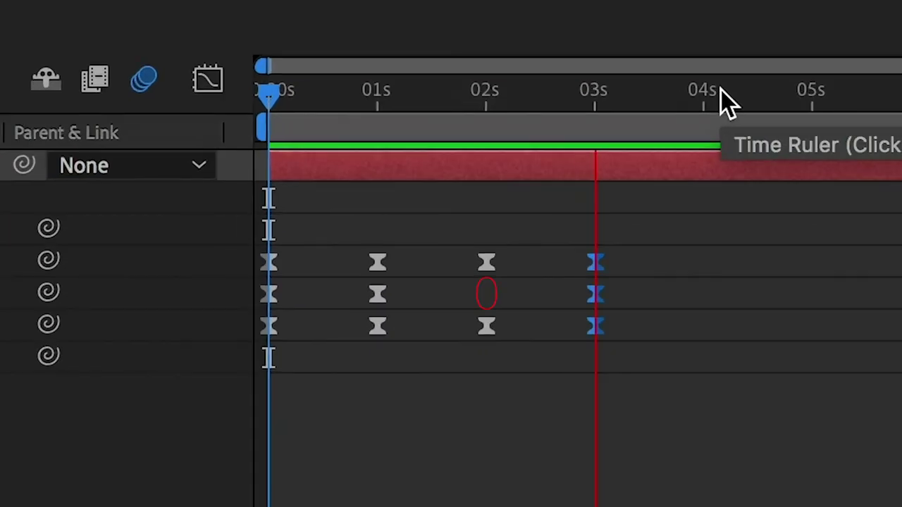
key("space")
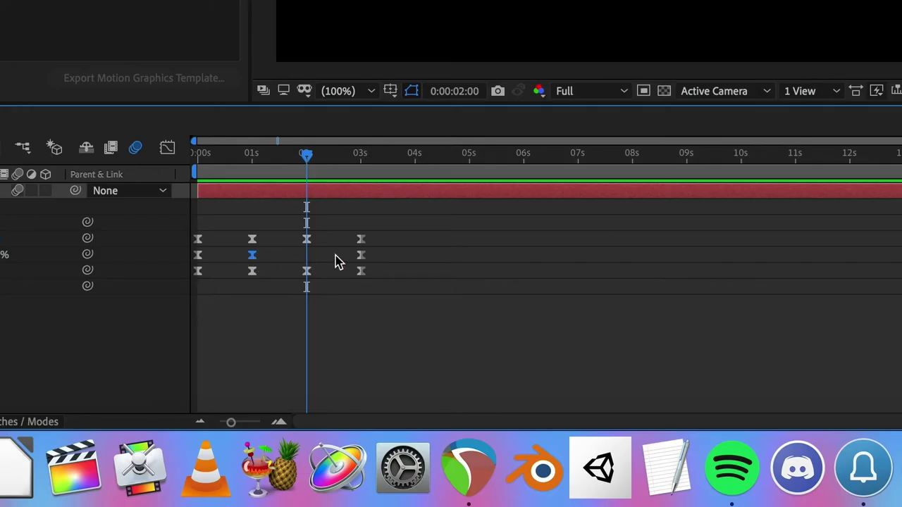
- Copy the Scale keyframe at 0:00:01:00 to 0:00:02:00
left_click(252, 168)
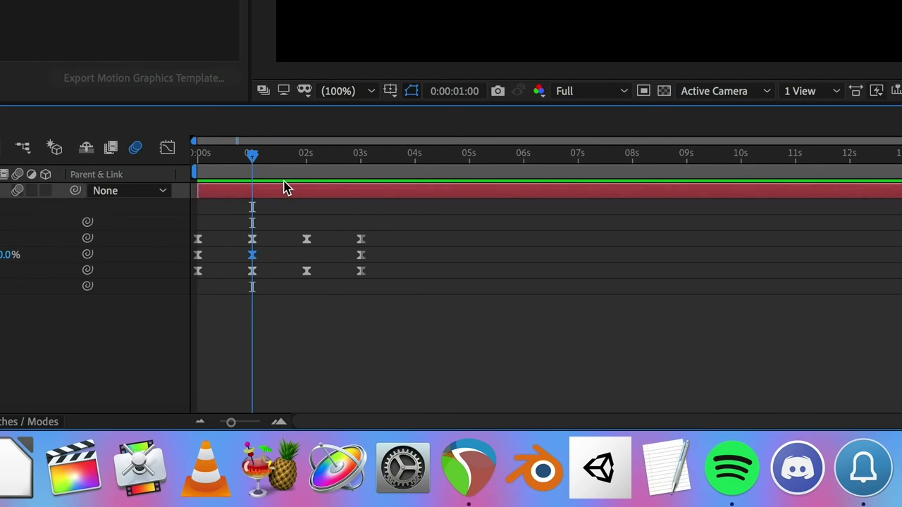
left_click_drag(299, 163, 308, 160)
key("super+v")
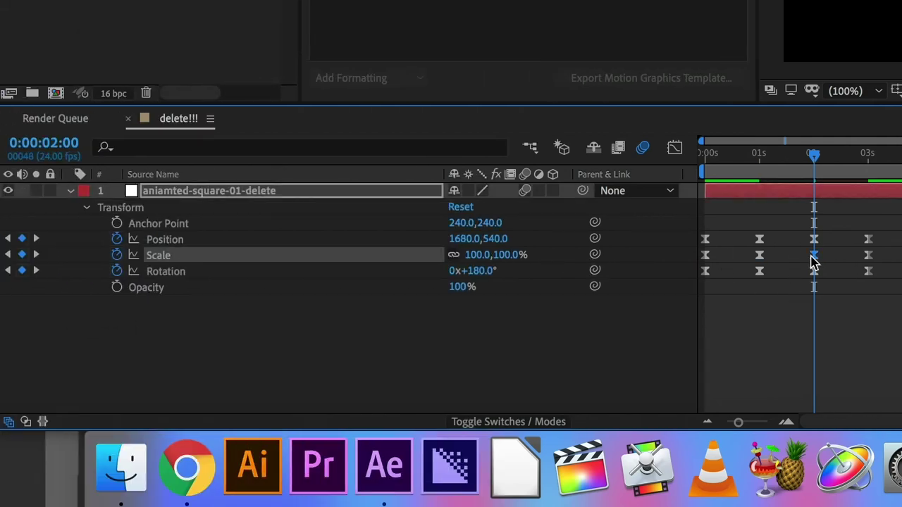
- Delete the Scale keyframe at 0:00:02:00 and add a new one there by setting Scale to 100%
key("Delete")
left_click(476, 254)
type("100")
key("Return")
- Preview the updated animation from 0:00:00:00 through the keyframes at 0:00:03:00
left_click_drag(810, 162, 705, 151)
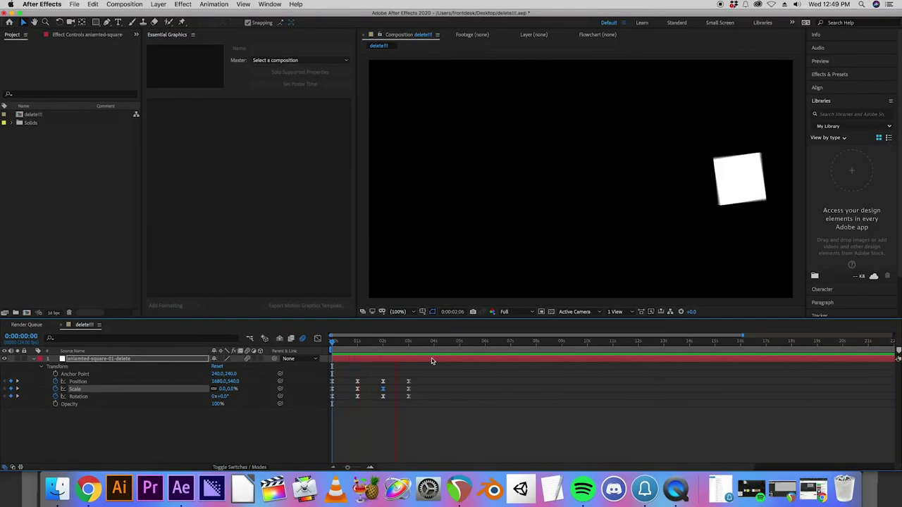
left_click_drag(406, 347, 315, 355)
key("space")
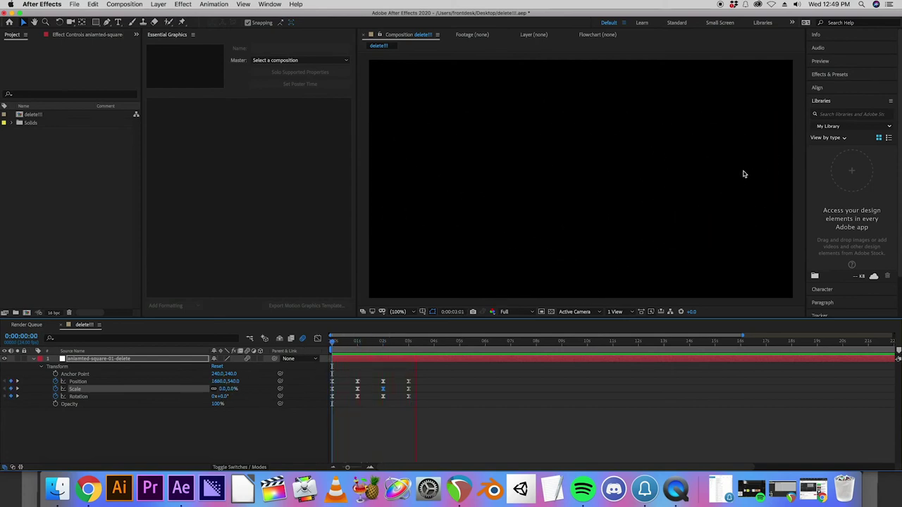
key("space")
- Set the horizontal Position value of the square's keyframe at 0:00:03:00 to 960
left_click_drag(409, 344, 407, 342)
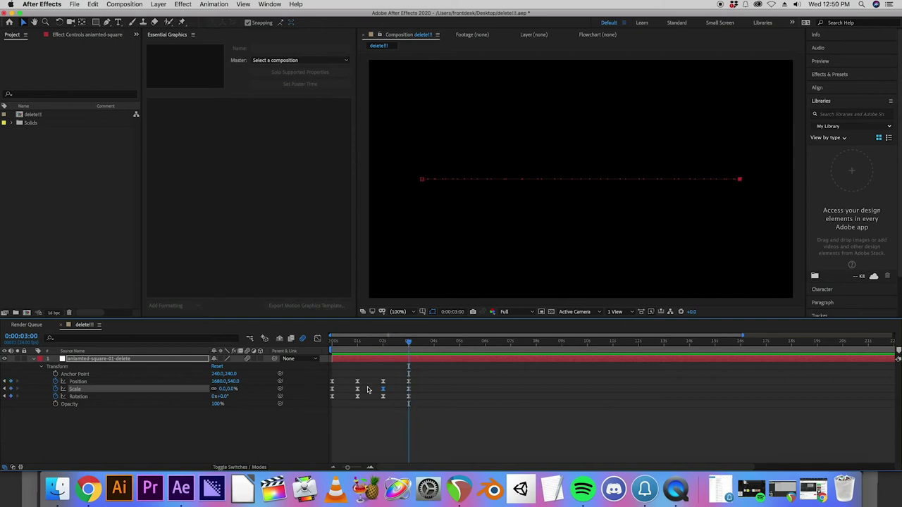
left_click(72, 382)
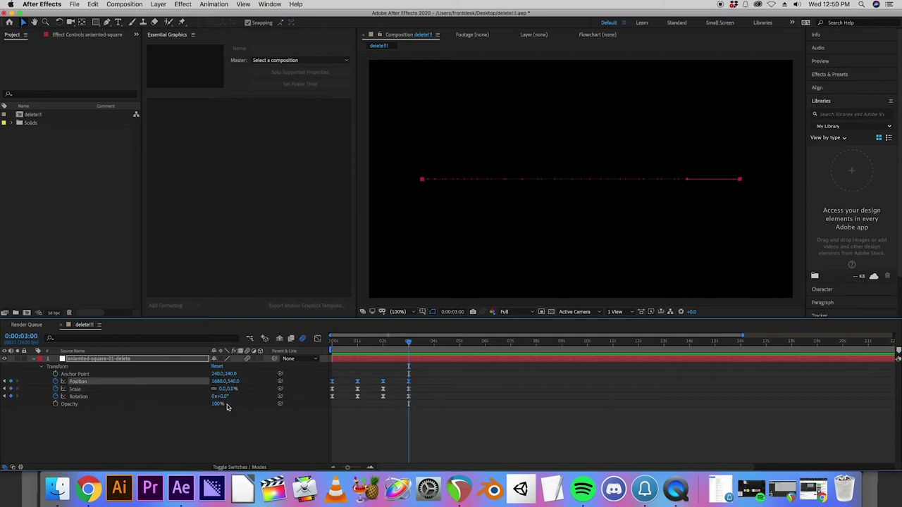
left_click(414, 384)
left_click(408, 384)
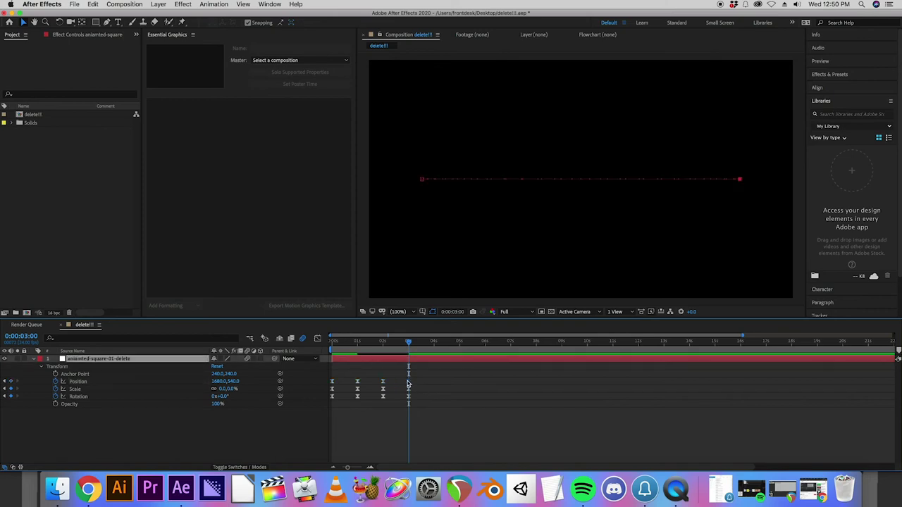
left_click(216, 382)
type("960")
key("Return")
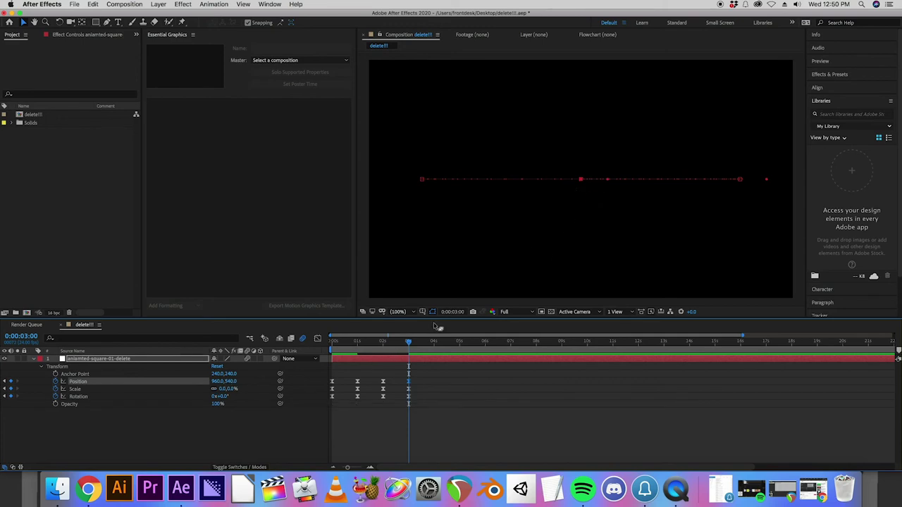
- Preview the animation from 0:00:00:00 with the updated final position
key("space")
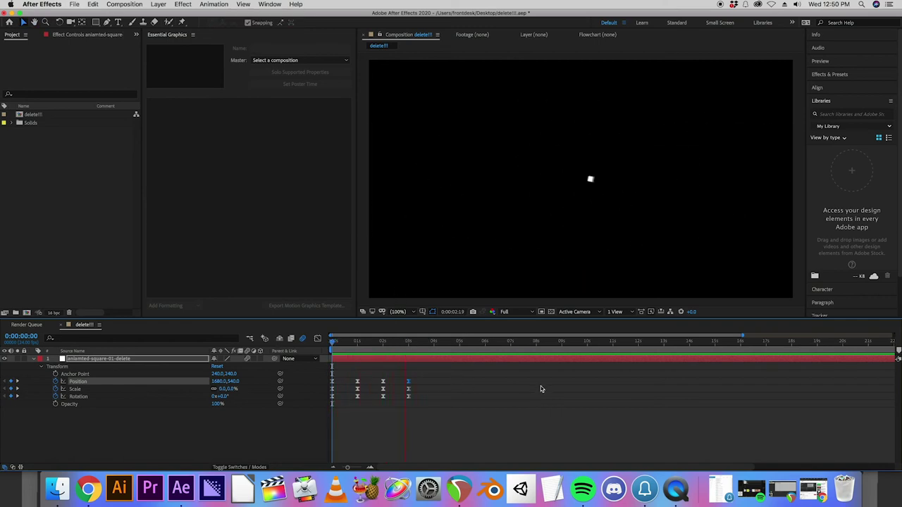
key("space")
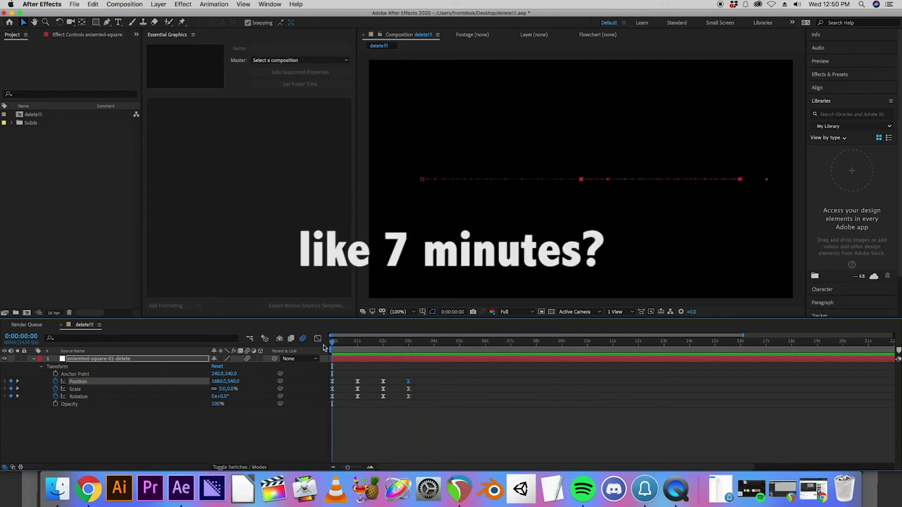
key("space")
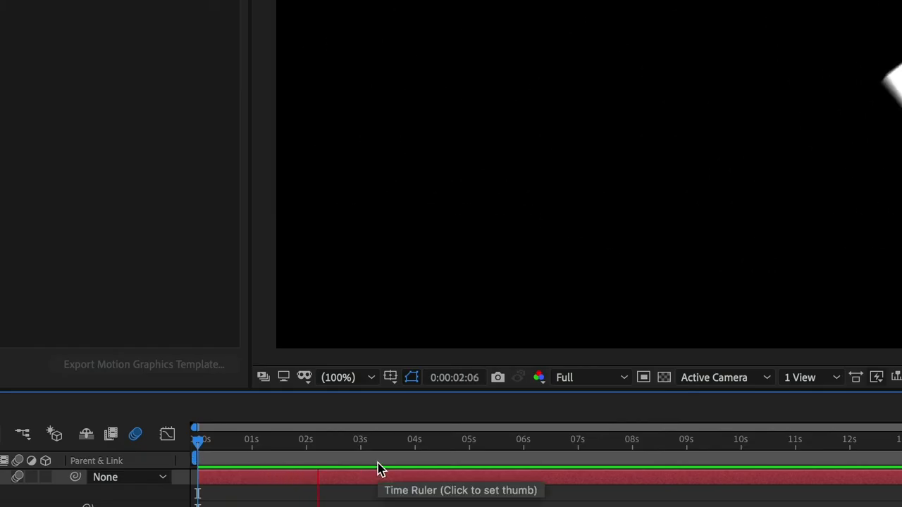
key("space")
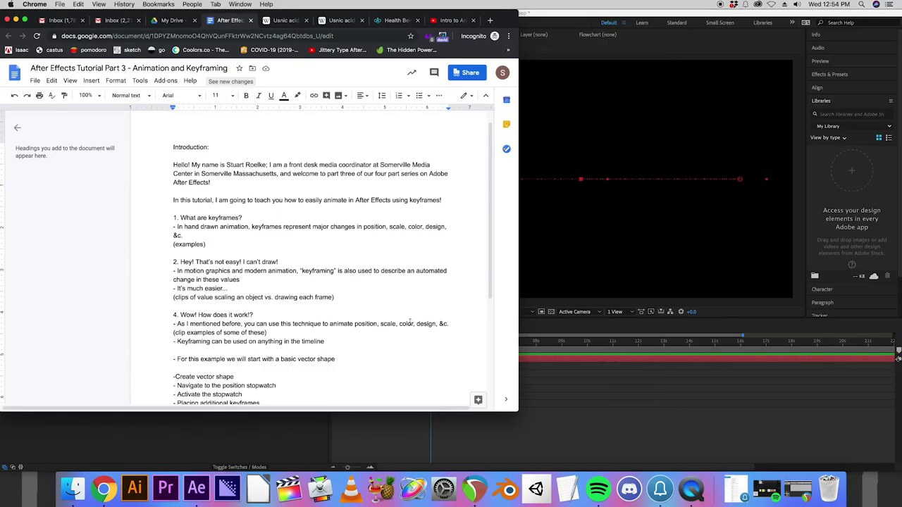
left_click_drag(400, 324, 415, 325)
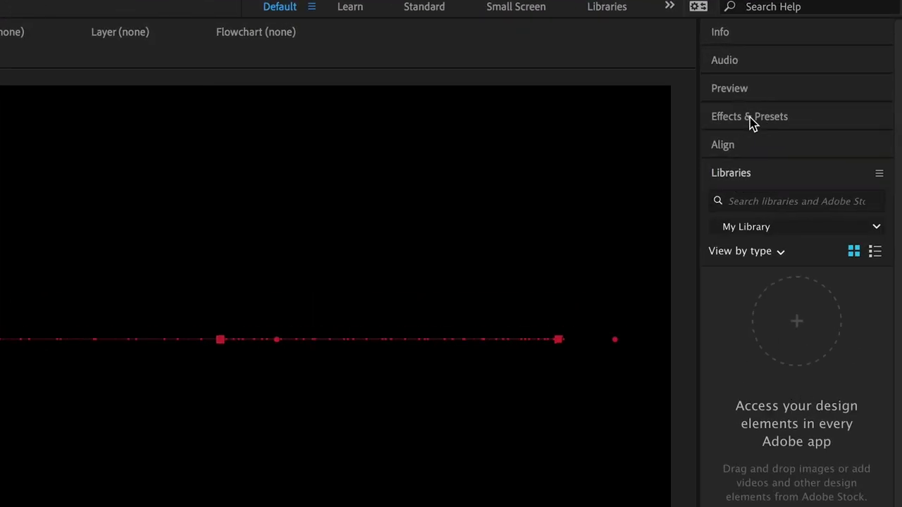
- Show the Effects & Presets list and look through the effect categories for one that changes the square's color
left_click(751, 119)
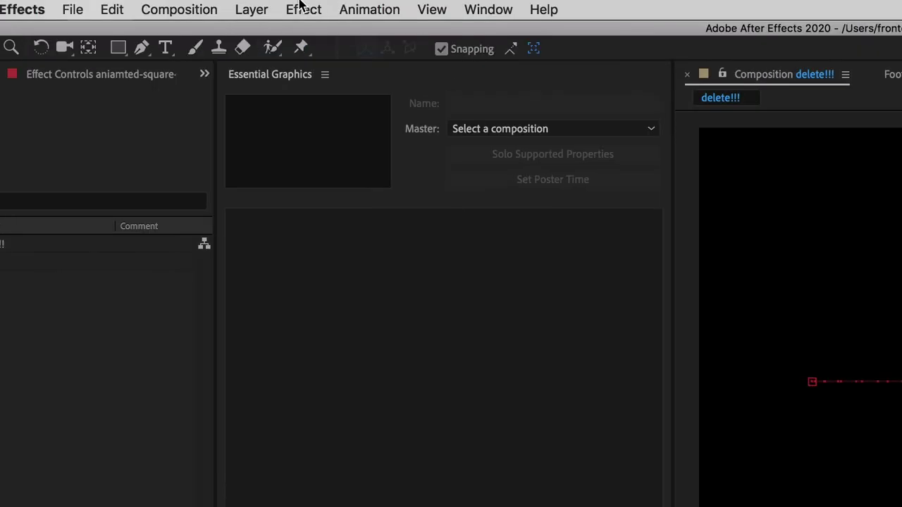
left_click(301, 7)
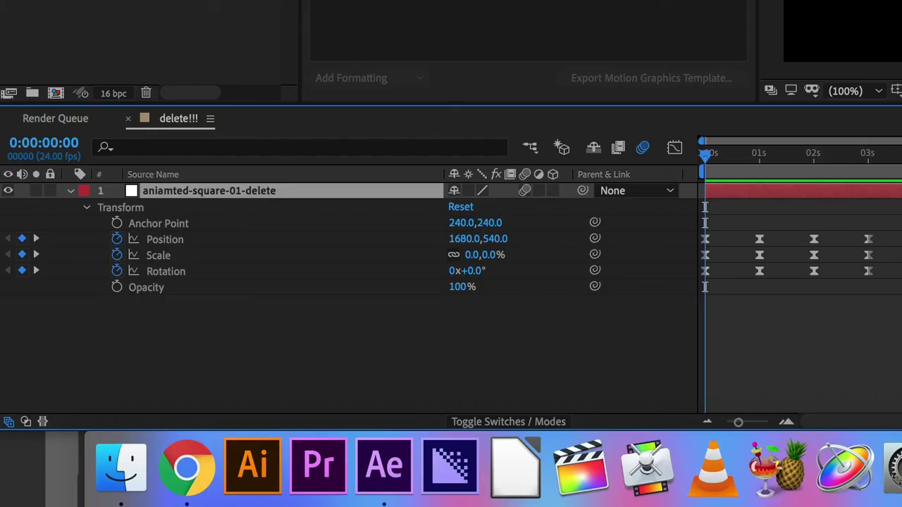
left_click(369, 6)
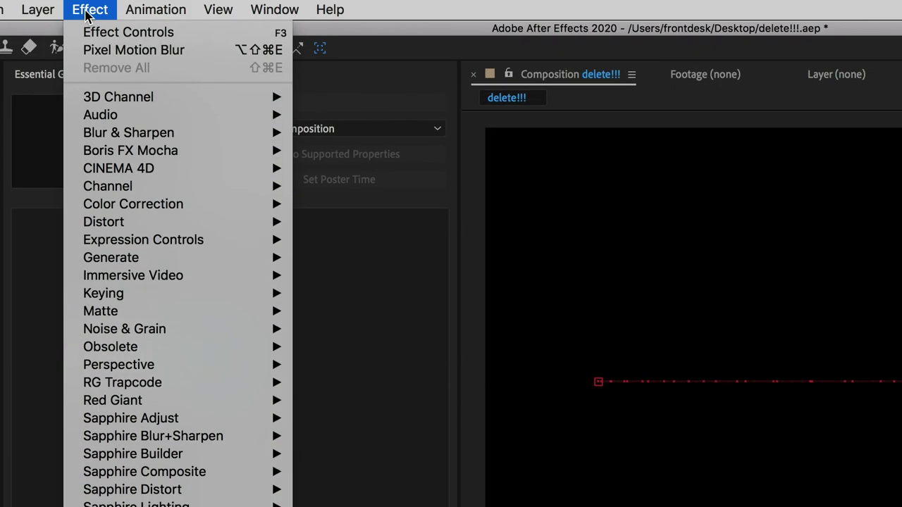
mouse_move(134, 204)
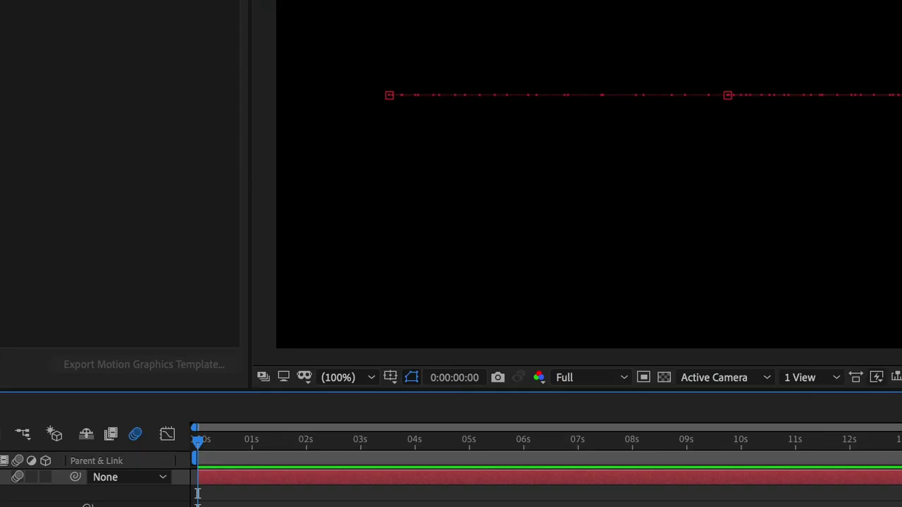
- Switch to Chrome and search the web for "change object co"
type("change obje")
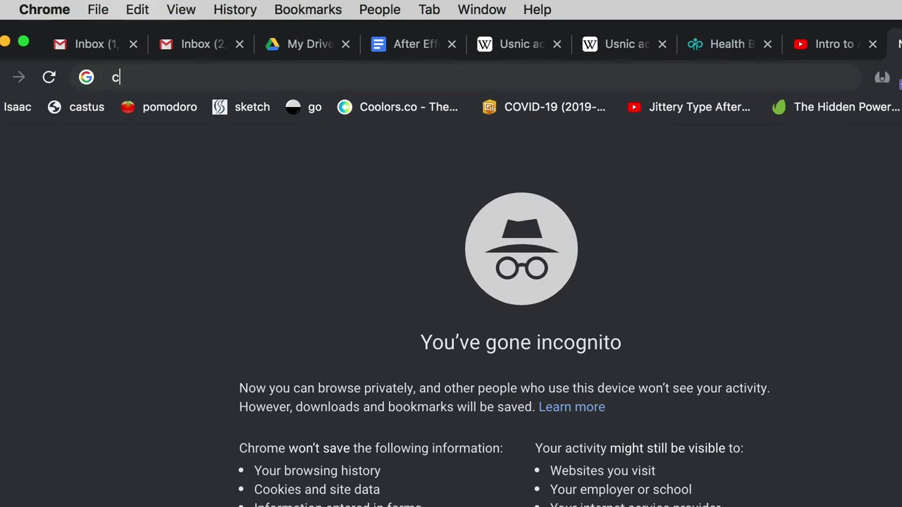
type("ct co")
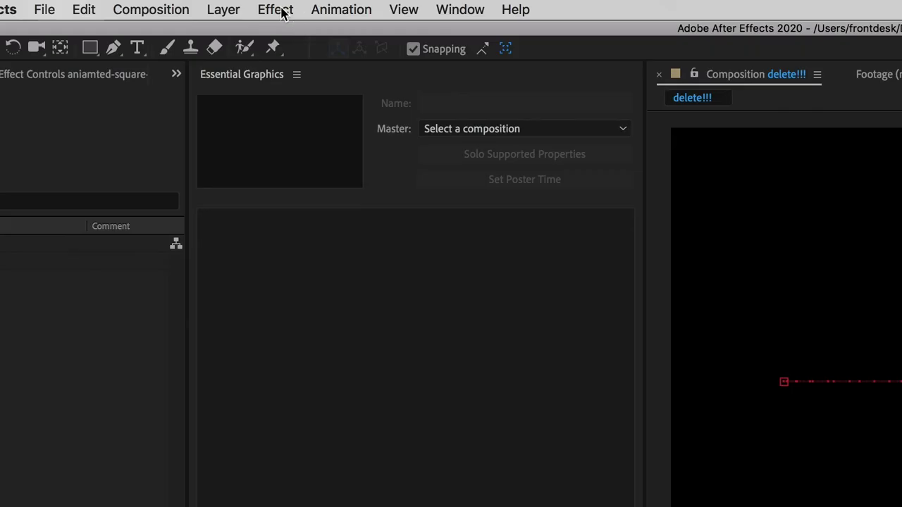
- Back in After Effects, apply the Generate > Fill effect to the square's layer
left_click(281, 10)
left_click(281, 10)
left_click(281, 11)
mouse_move(331, 258)
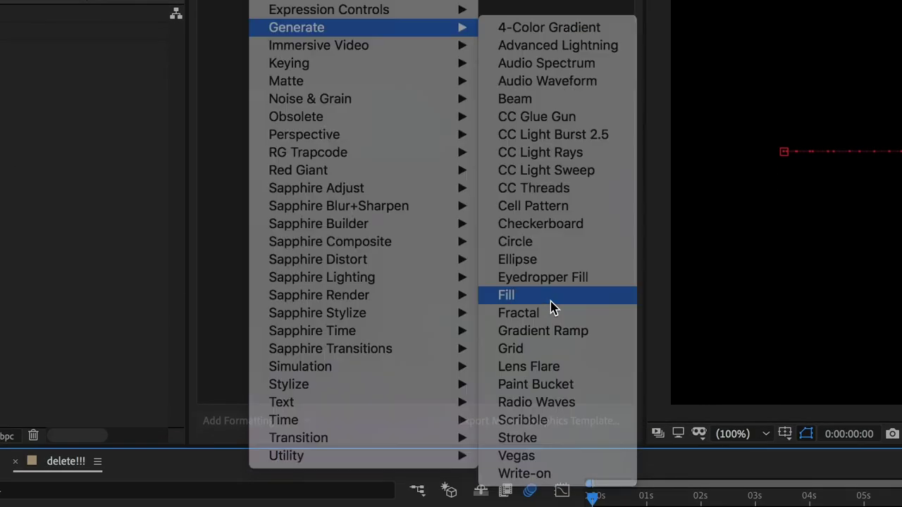
left_click(550, 300)
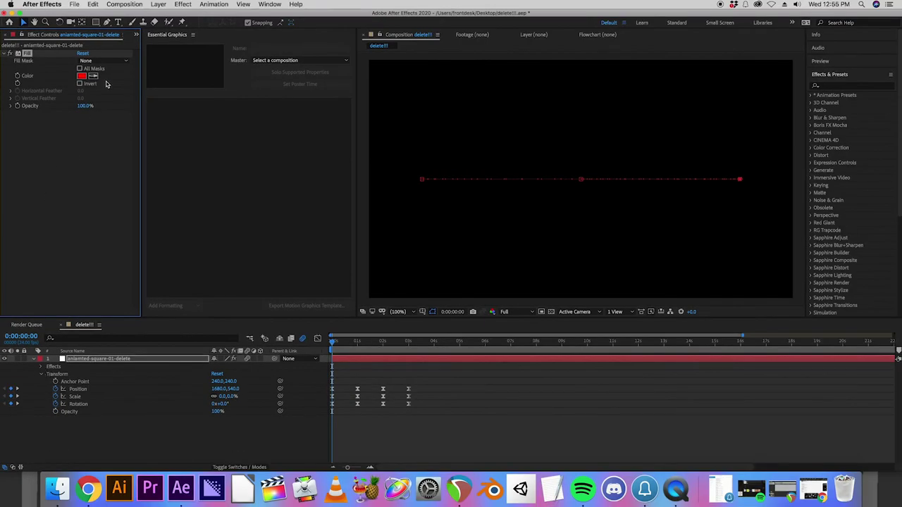
- Preview the filled square's animation, check the frame just past 0:00:03:00, and replay it from the start
key("space")
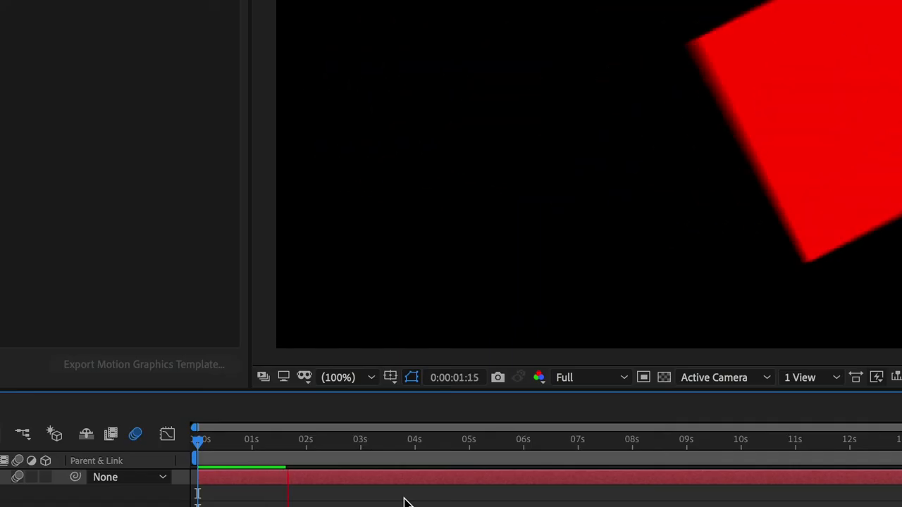
left_click(360, 437)
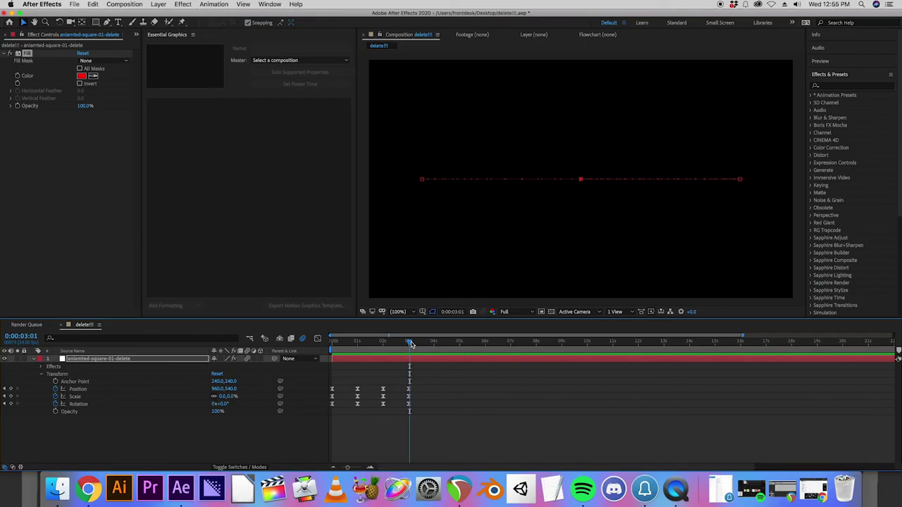
key("Home")
key("space")
key("space")
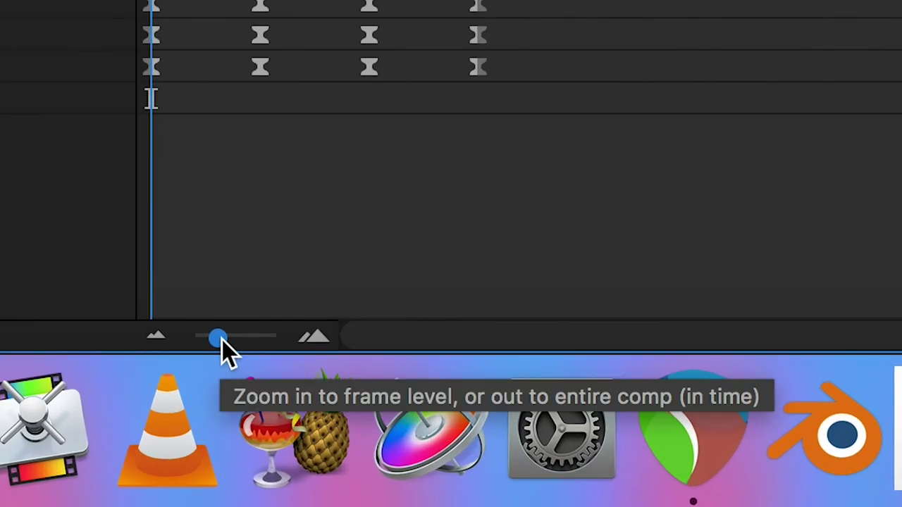
- Shorten the work area to end at the last keyframes at 0:00:03:00 and preview that range
left_click_drag(222, 339, 160, 345)
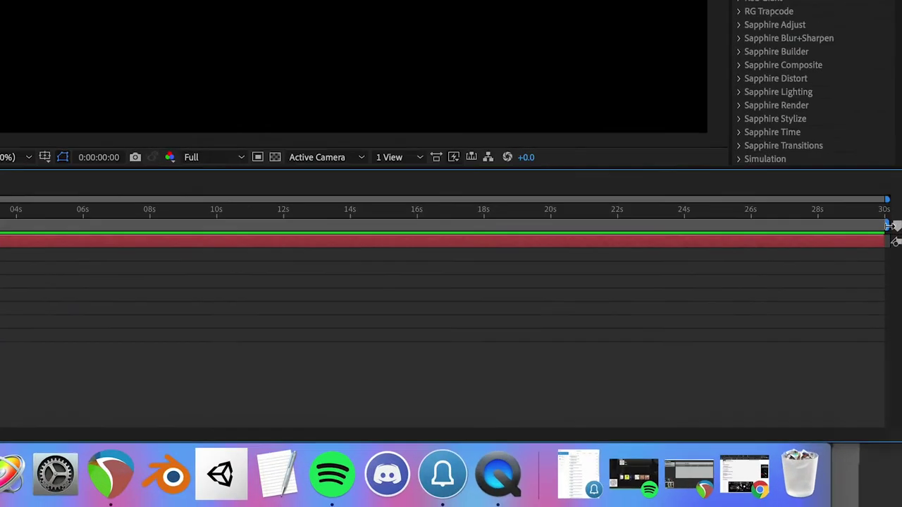
left_click_drag(885, 223, 404, 267)
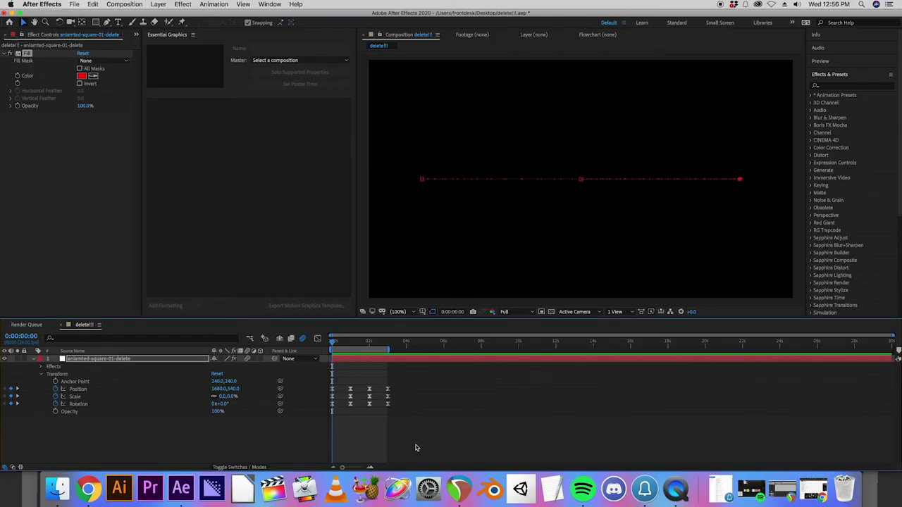
key("space")
left_click_drag(343, 345, 313, 346)
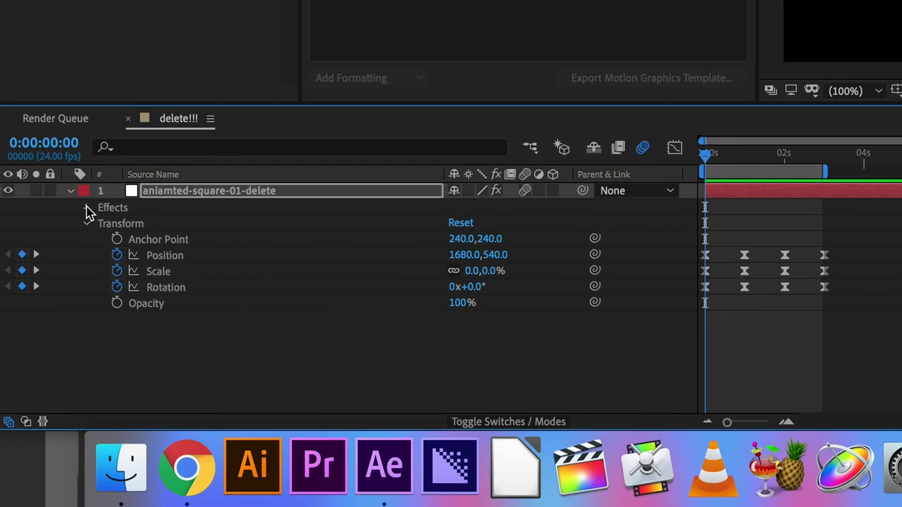
- Enable keyframing for the Fill effect's Color at 0:00:00:00 and add a second Color keyframe at 0:00:03:00
left_click(86, 208)
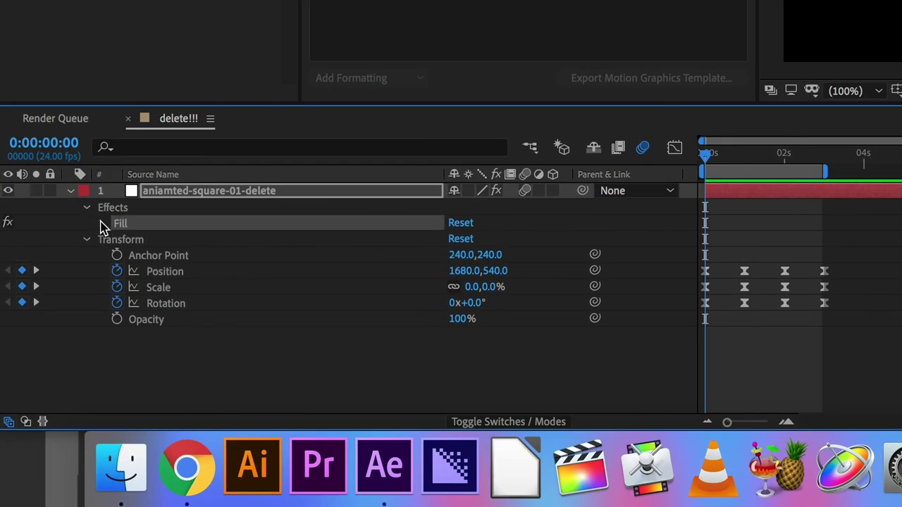
left_click(101, 223)
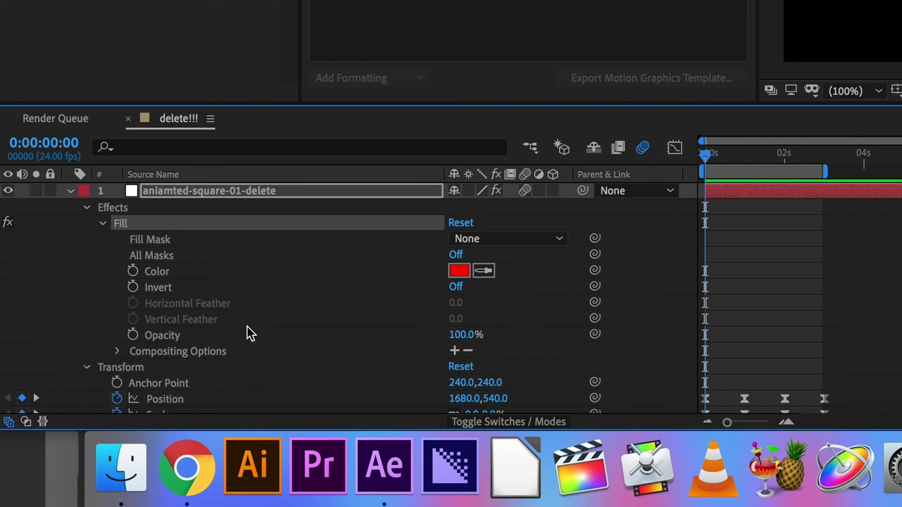
left_click(158, 275)
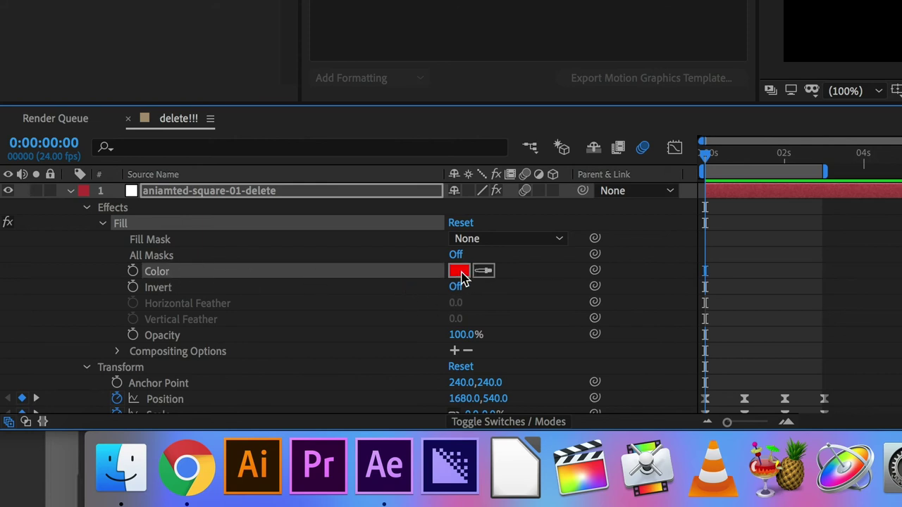
left_click(132, 272)
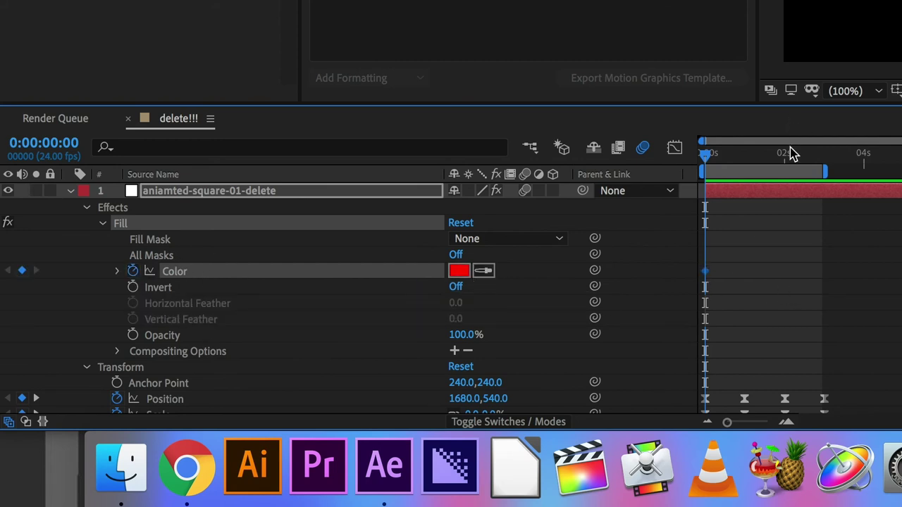
left_click_drag(789, 158, 826, 161)
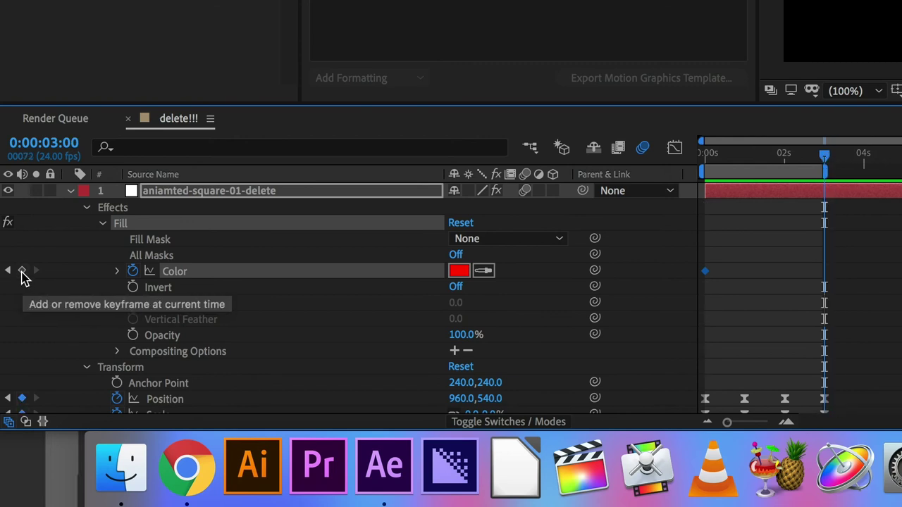
left_click(22, 272)
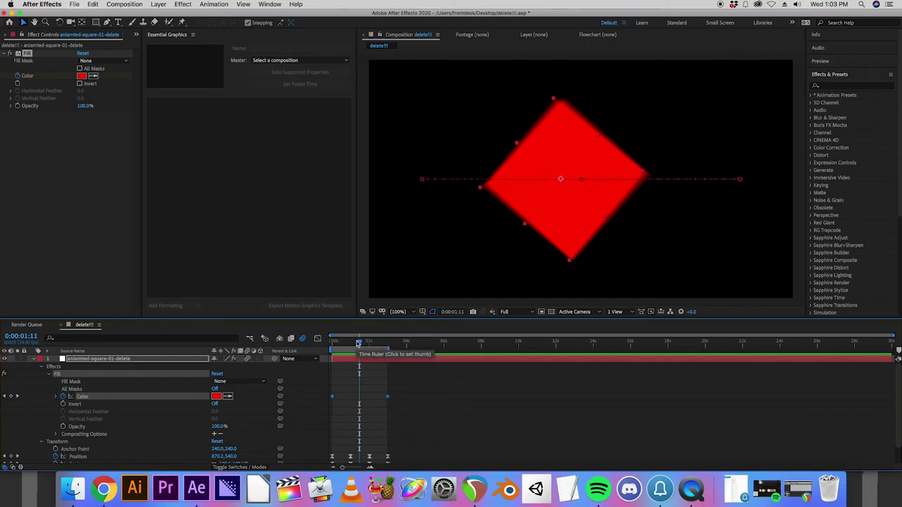
- Add a Position keyframe at 0:00:01:11 and delete it again
left_click(403, 381)
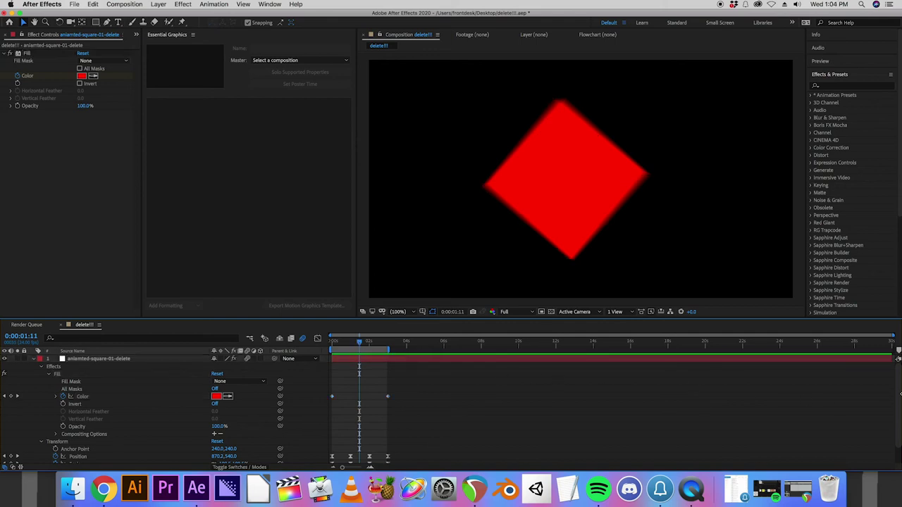
scroll(899, 392, "down", 2)
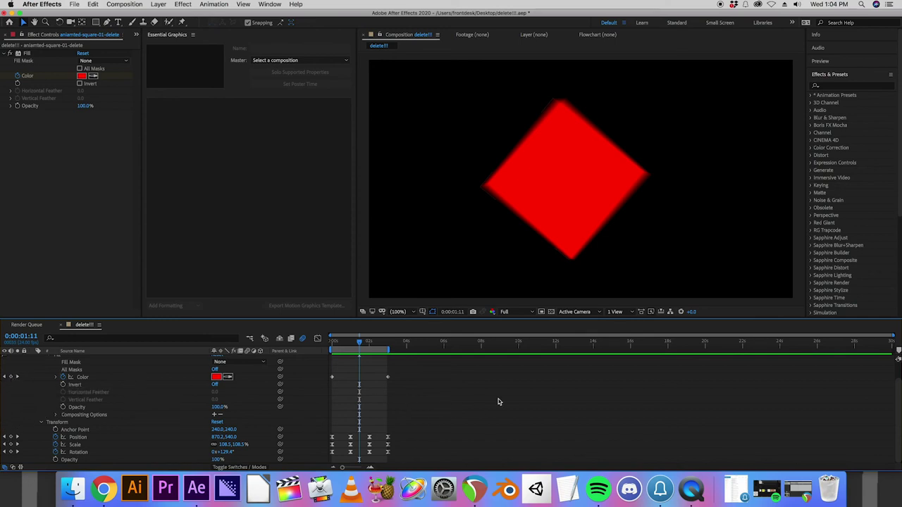
key("alt+p")
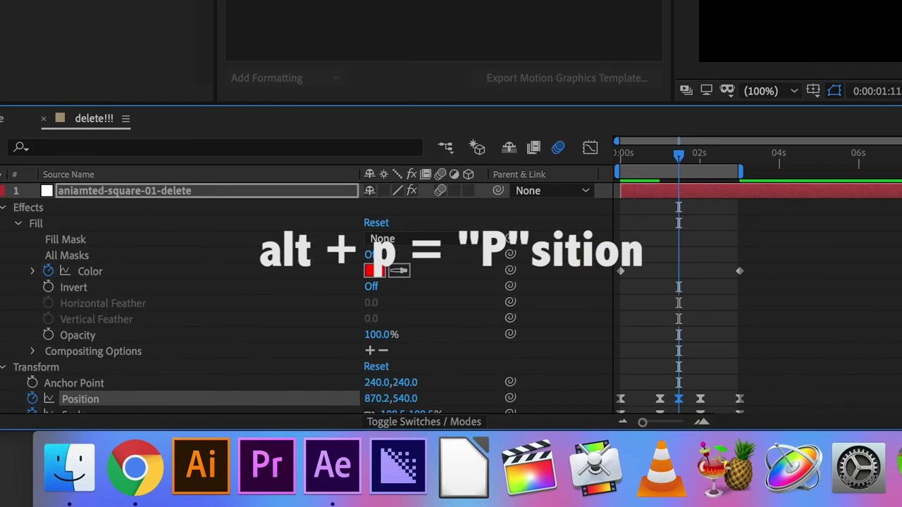
scroll(450, 299, "down", 3)
key("Delete")
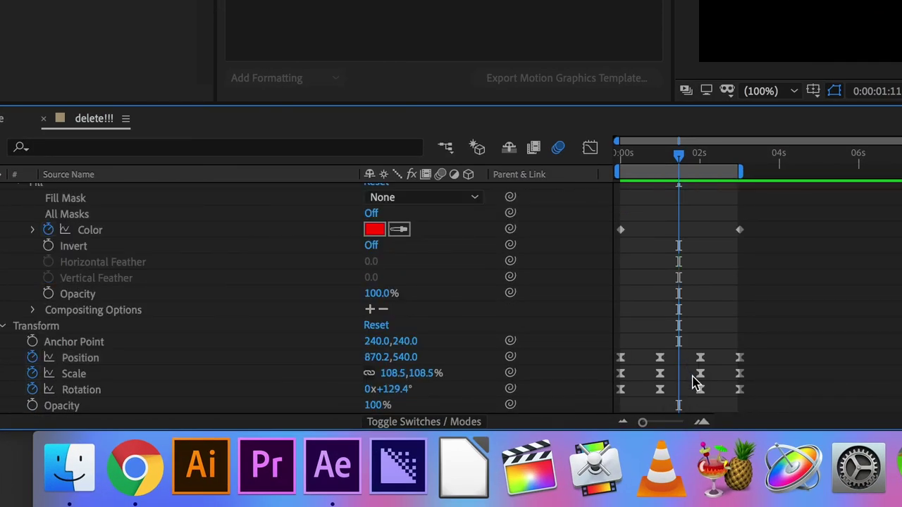
- Add a Scale keyframe to the square at 0:00:01:11
key("alt+shift+s")
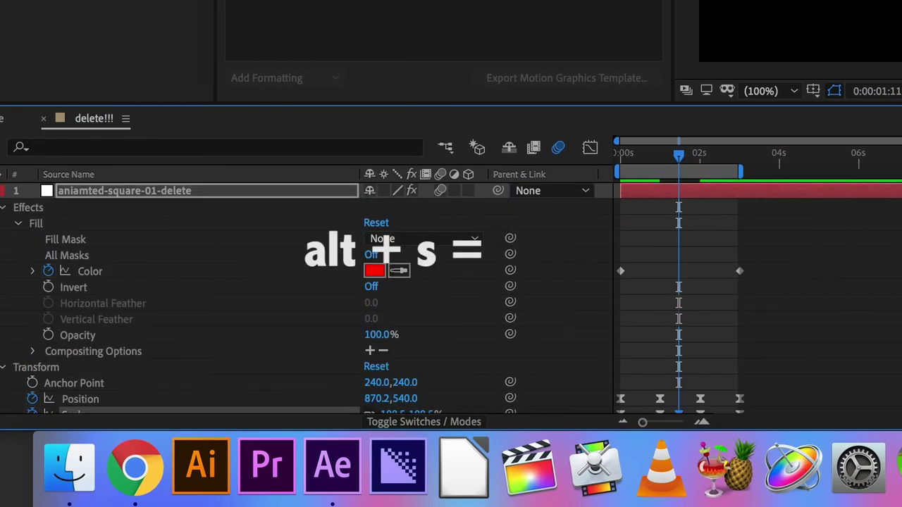
scroll(451, 298, "down", 2)
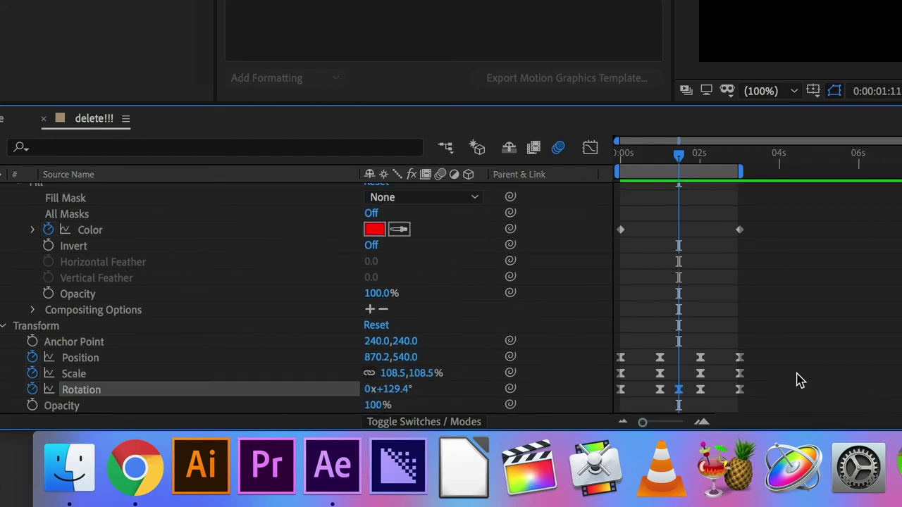
- Select the Fill effect's Color property and search the keyboard shortcut editor for "keyframe color"
scroll(799, 381, "up", 2)
scroll(103, 234, "down", 2)
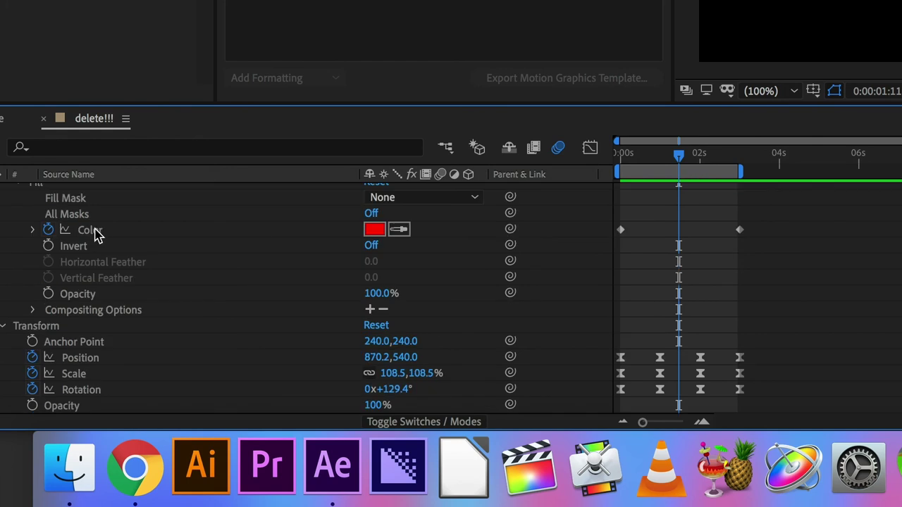
left_click(96, 234)
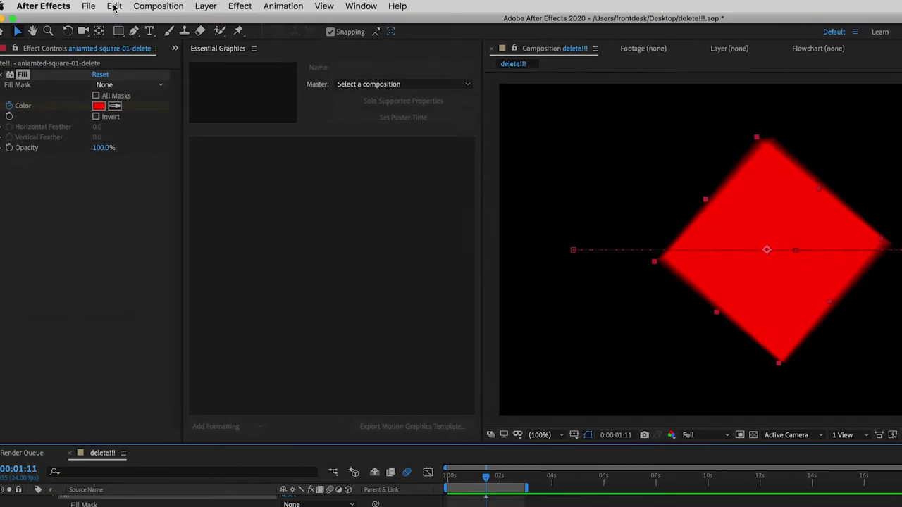
left_click(92, 4)
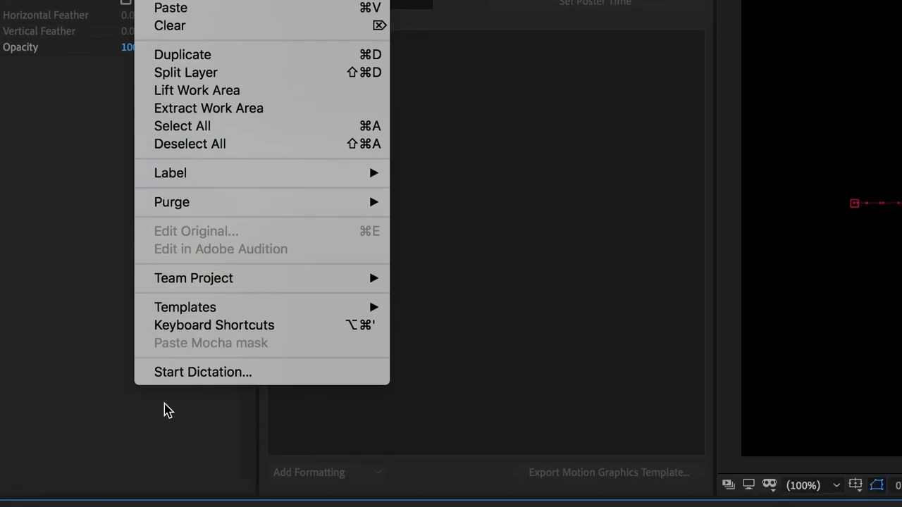
left_click(135, 238)
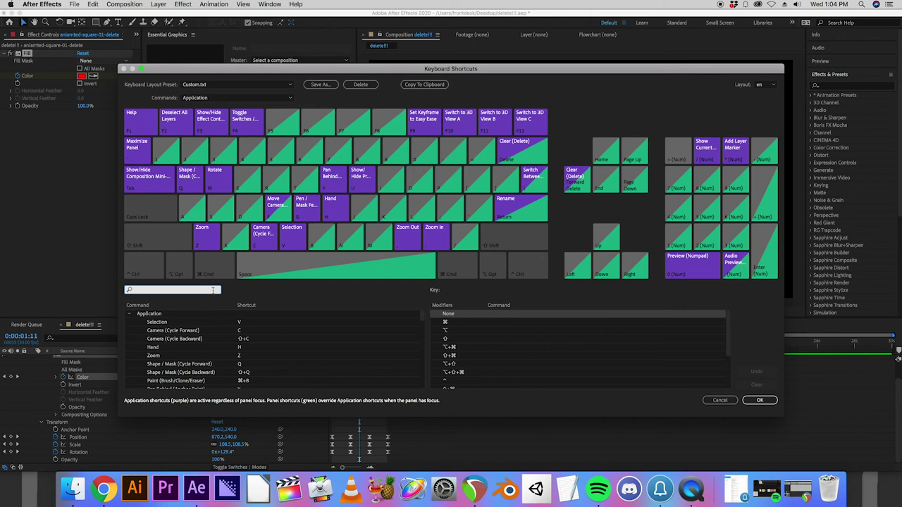
type("color")
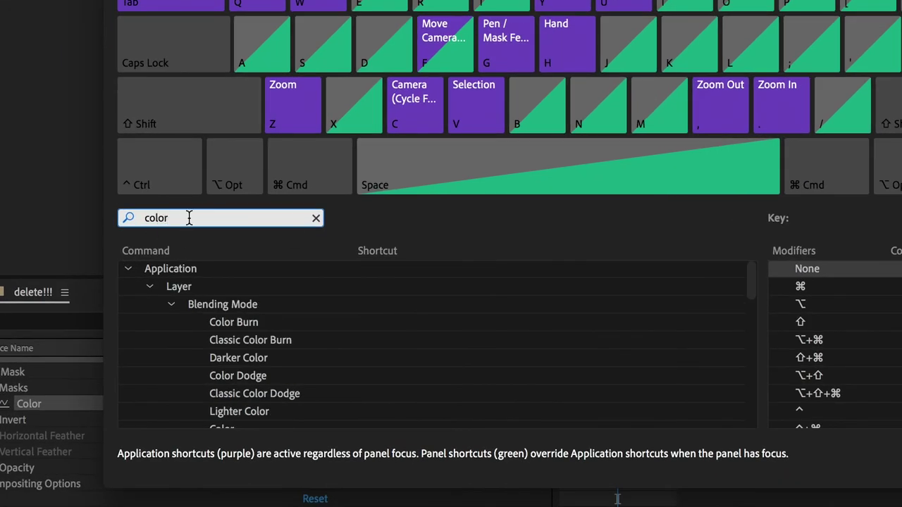
left_click_drag(189, 218, 125, 224)
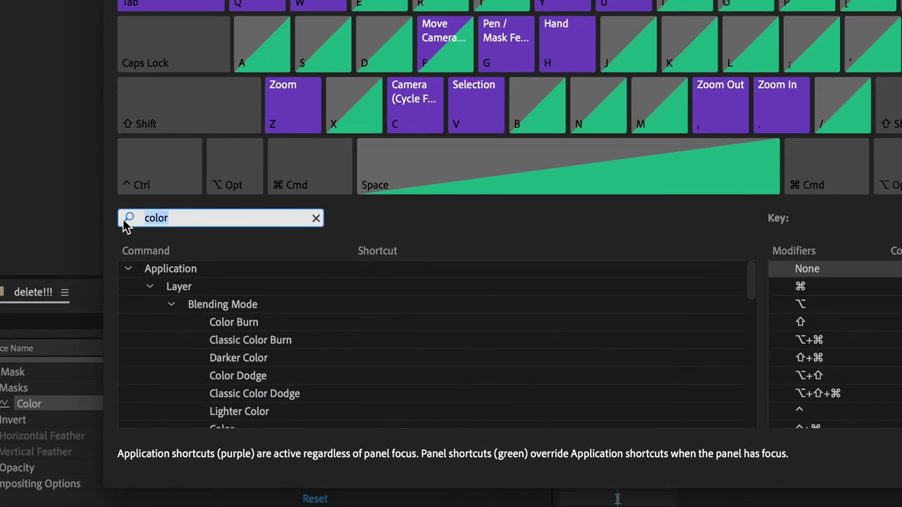
type("keyframe col")
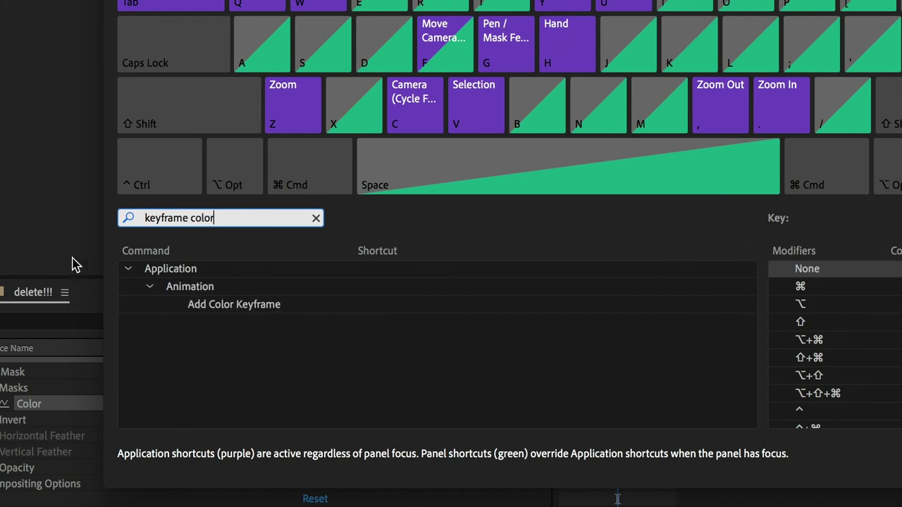
- Assign Option+I to the Add Color Keyframe command, save it, and test it by adding a Color keyframe at 0:00:01:11
left_click(196, 308)
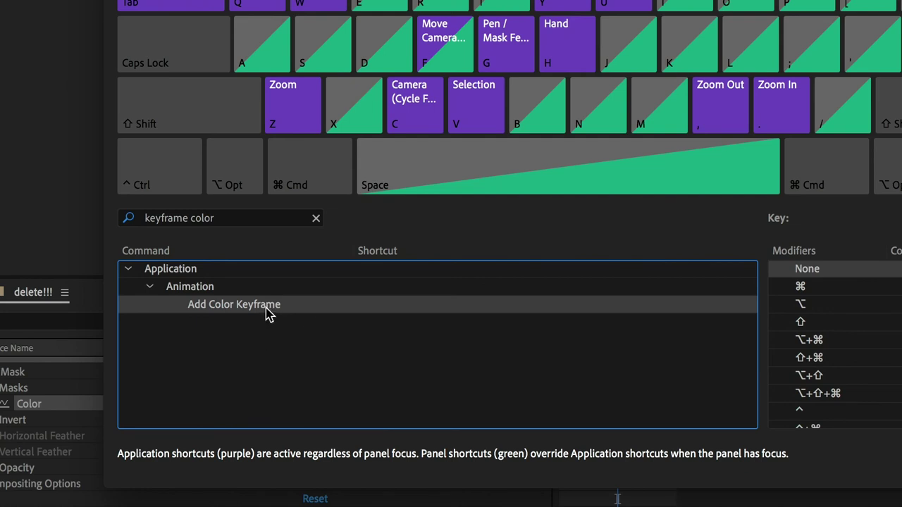
left_click(392, 310)
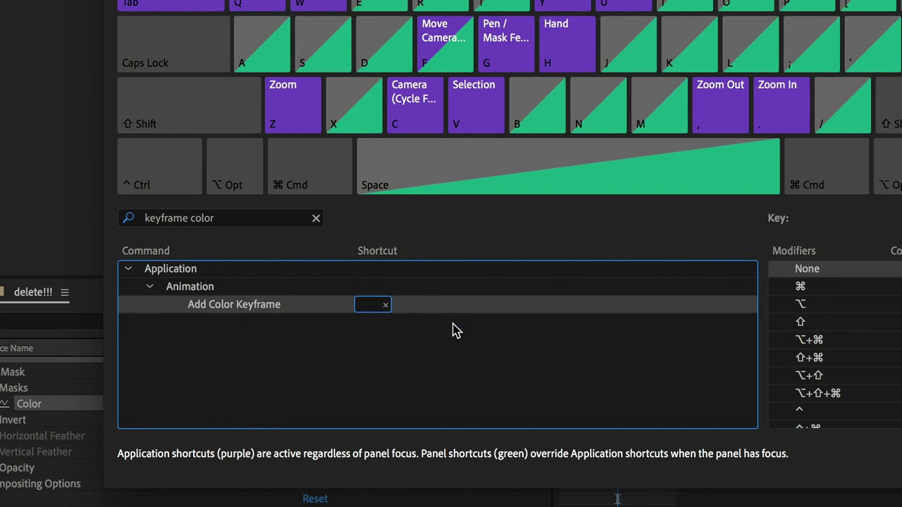
key("alt+i")
left_click(515, 393)
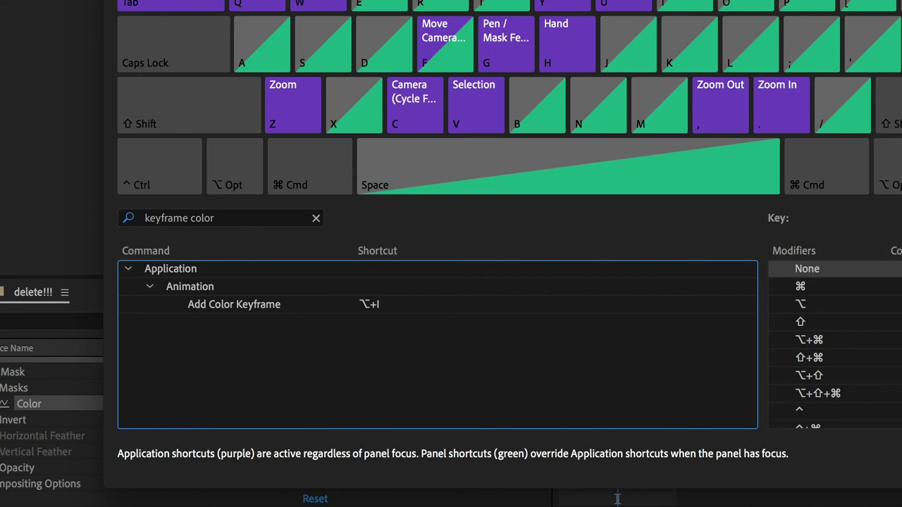
key("Return")
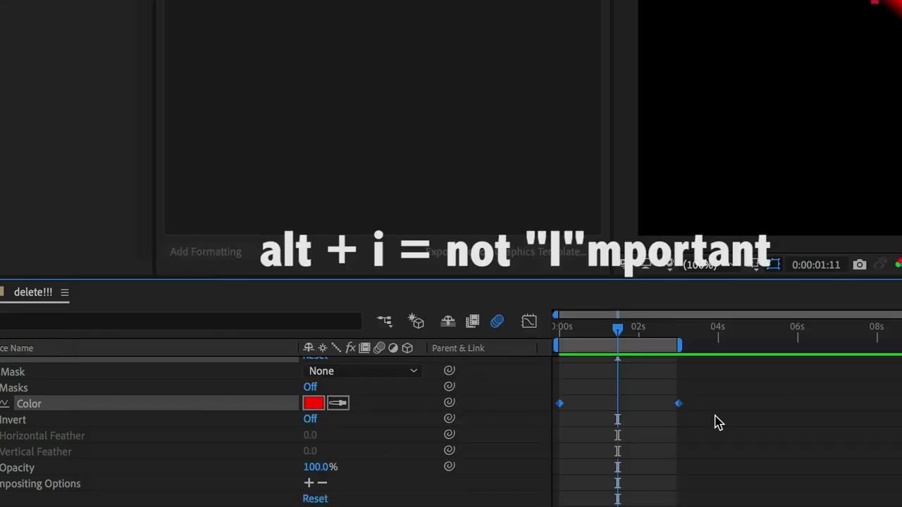
key("alt+i")
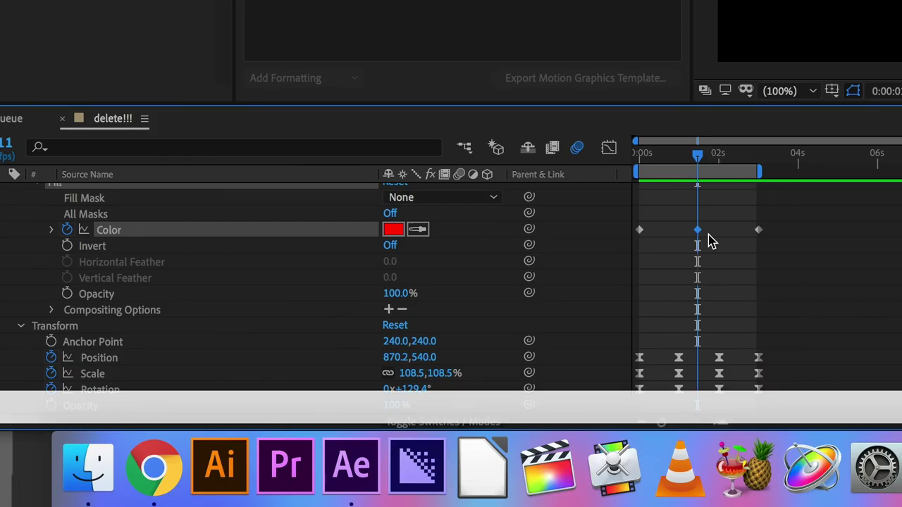
left_click(724, 233)
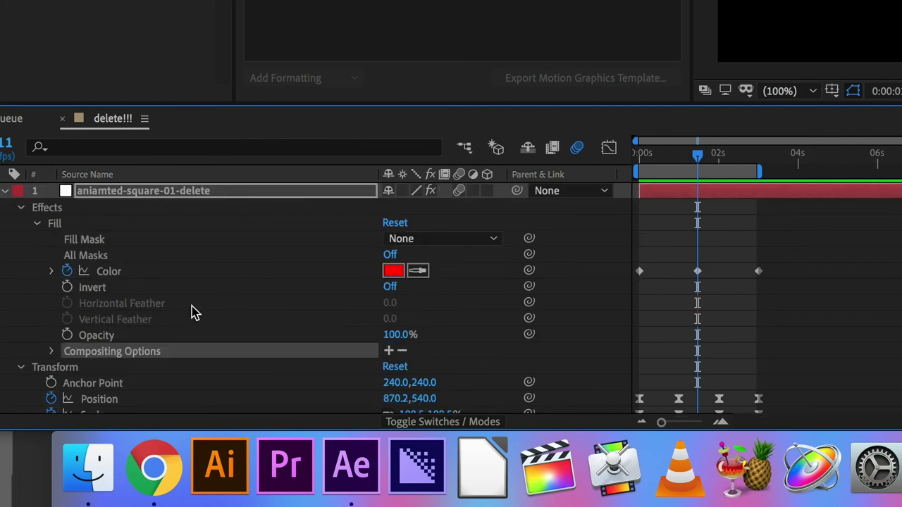
- Try enabling keyframing for the Fill effect's Opacity at 0:00:01:11, undo it each time, and select the Invert property
left_click(67, 336)
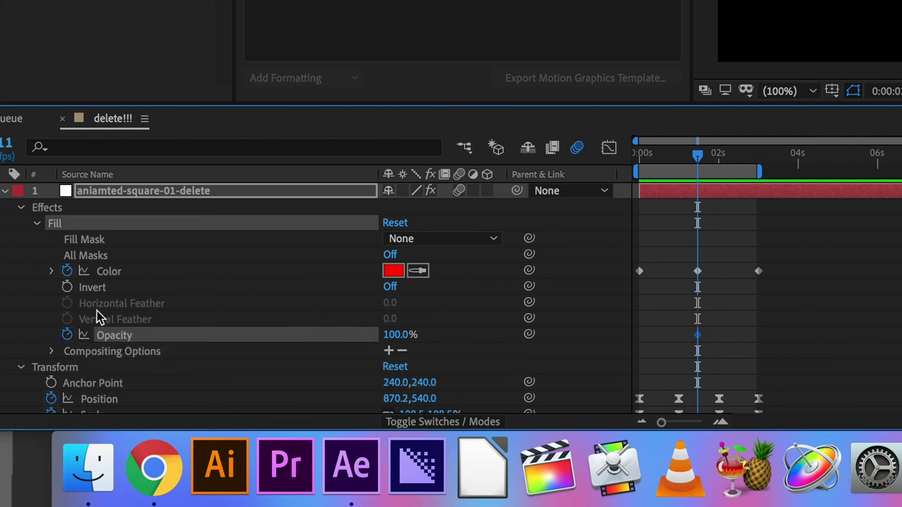
key("super+z")
left_click(168, 349)
left_click(113, 339)
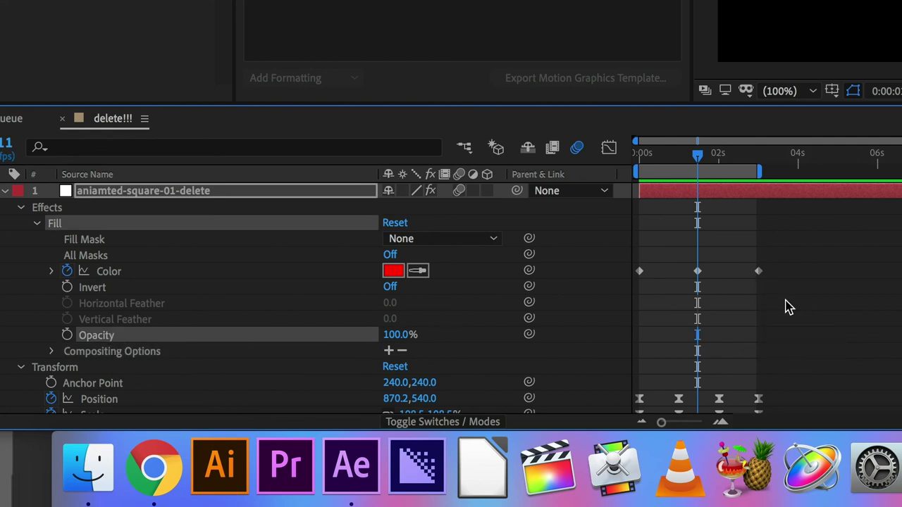
key("alt+shift+t")
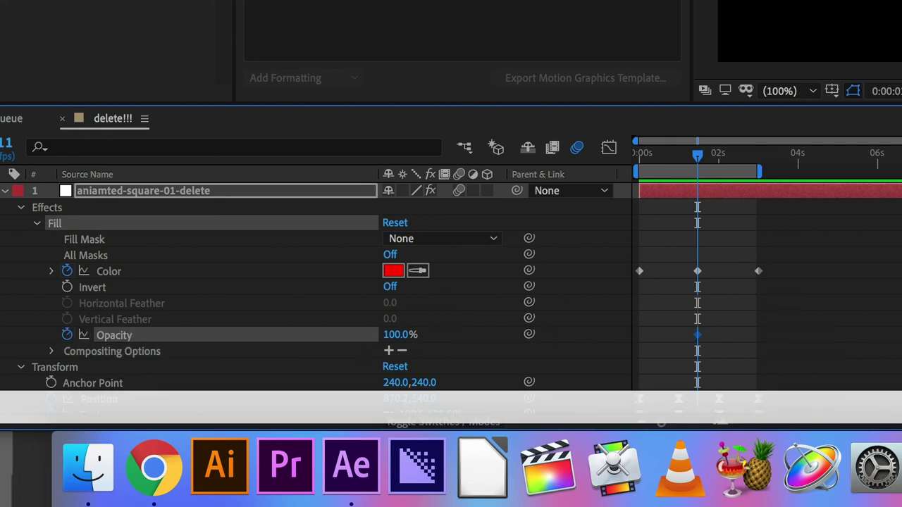
key("super+z")
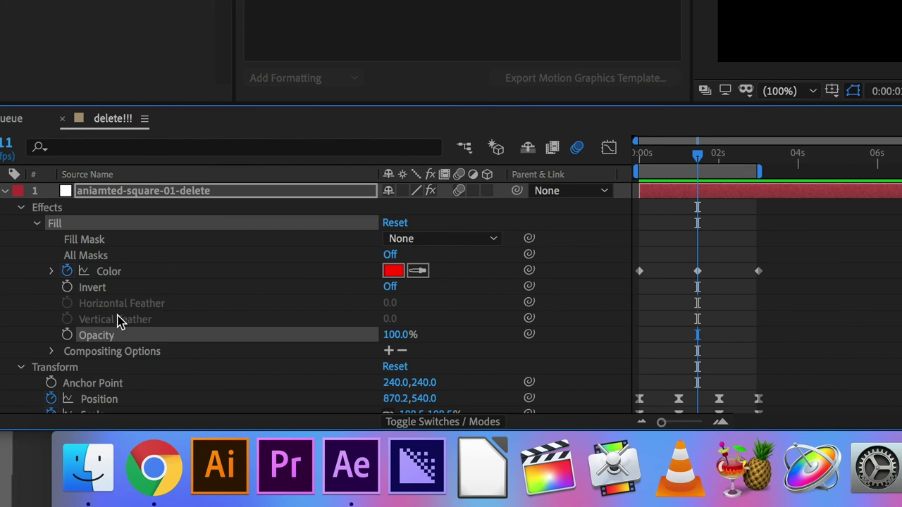
key("alt+shift+t")
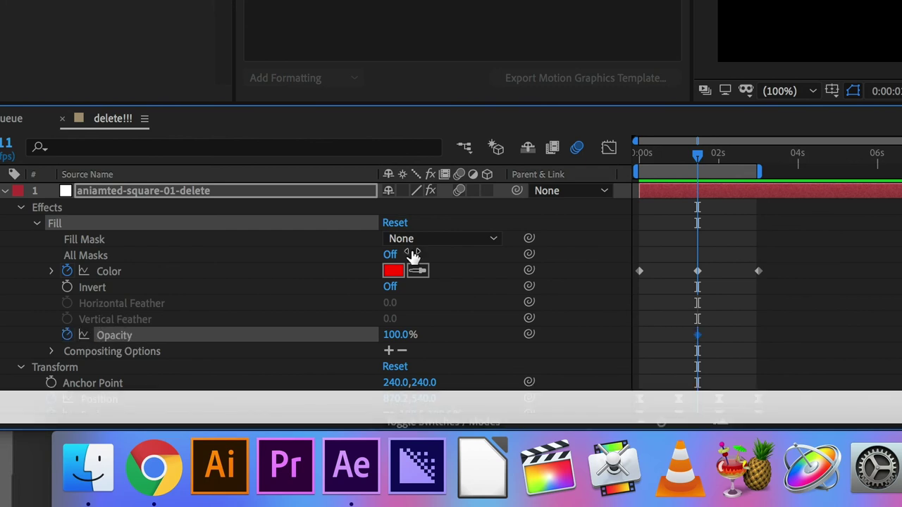
key("super+z")
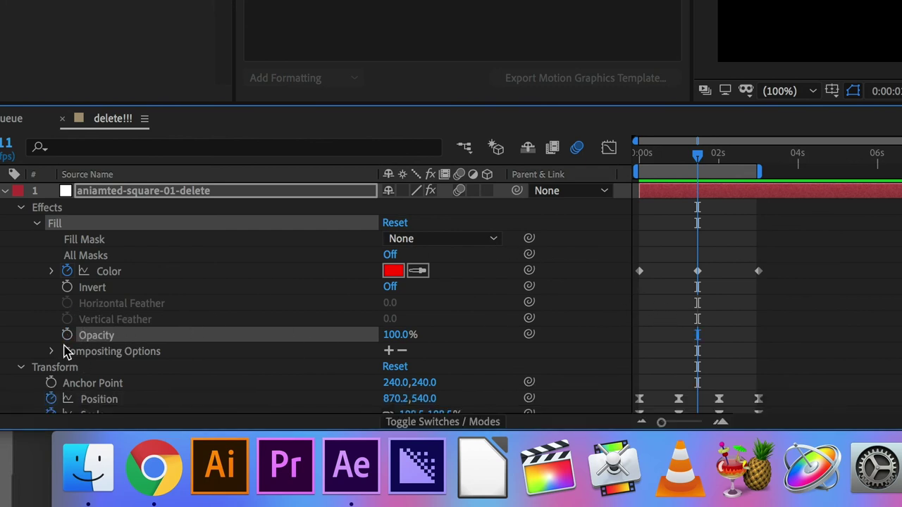
left_click(96, 286)
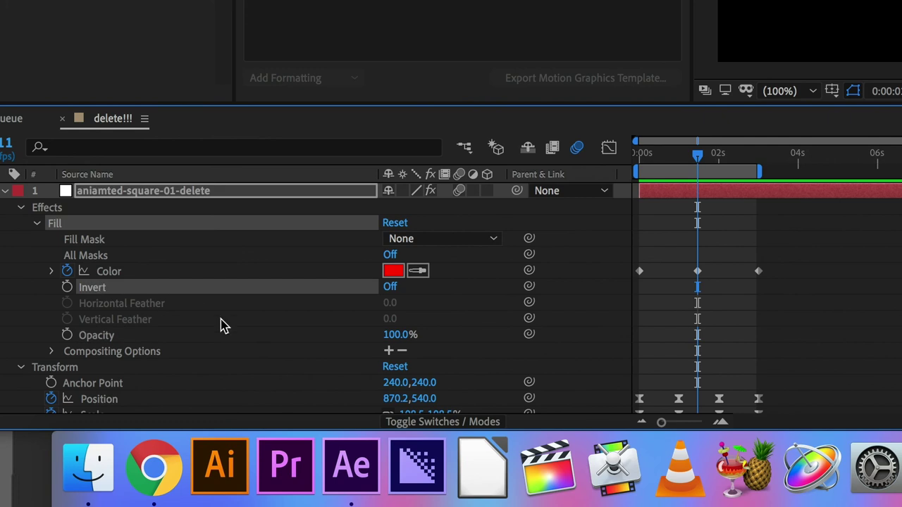
key("alt+shift+k")
- Delete the Color keyframe at 0:00:01:11 and preview the animation from 0:00:00:00
mouse_move(697, 153)
left_mouse_down()
mouse_move(714, 151)
mouse_move(629, 160)
mouse_move(697, 165)
left_mouse_up()
left_click(696, 272)
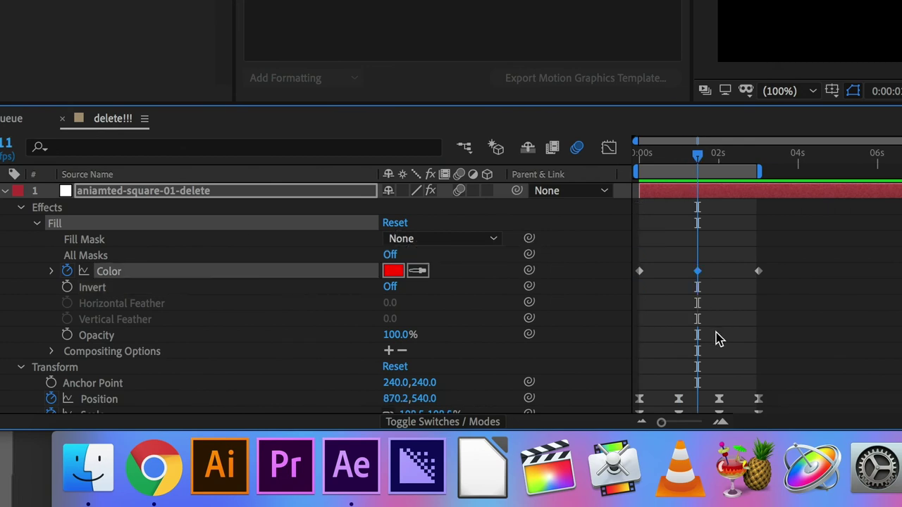
key("Delete")
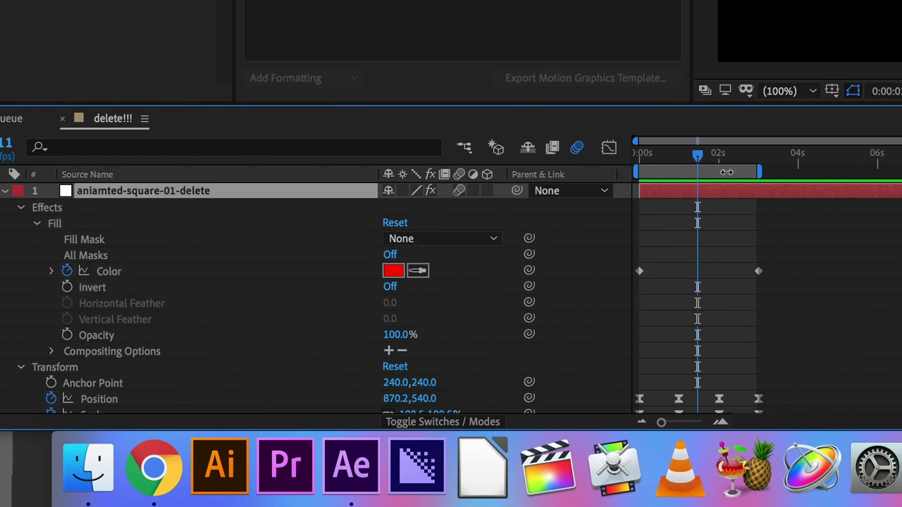
left_click_drag(698, 157, 626, 173)
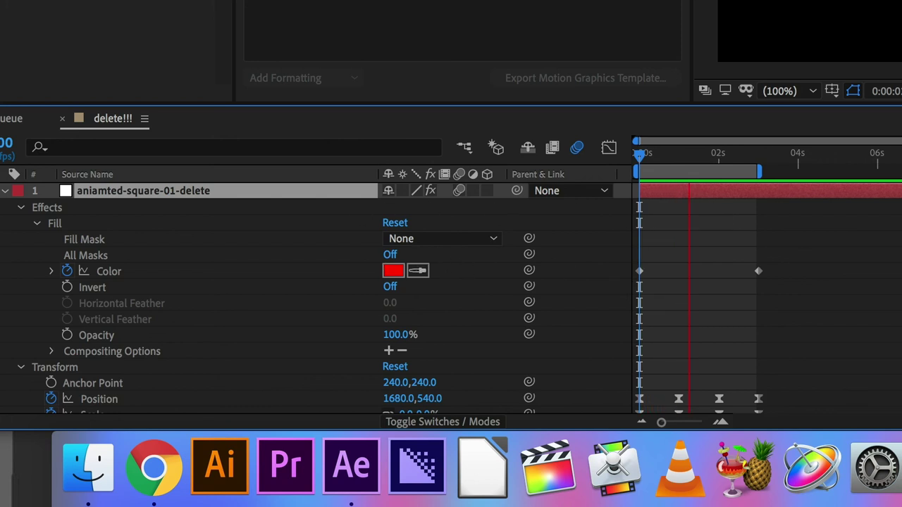
key("space")
- Change the Fill effect's Color at 0:00:03:00 to a bright blue
left_click_drag(740, 157, 759, 157)
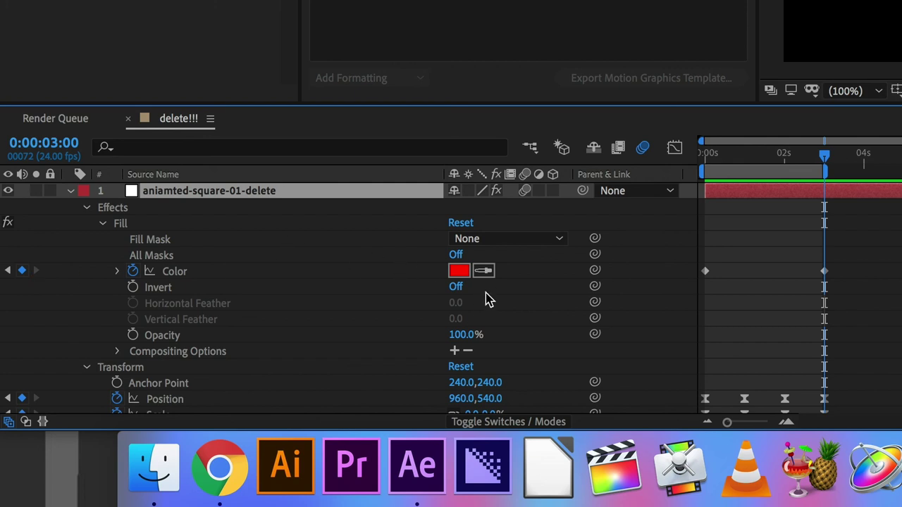
left_click(458, 271)
left_click(398, 124)
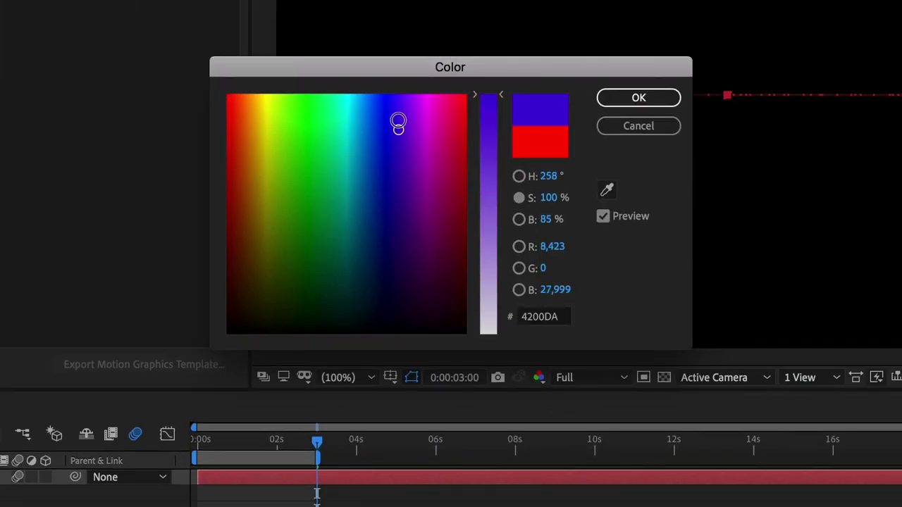
left_click_drag(398, 124, 392, 50)
left_click(618, 98)
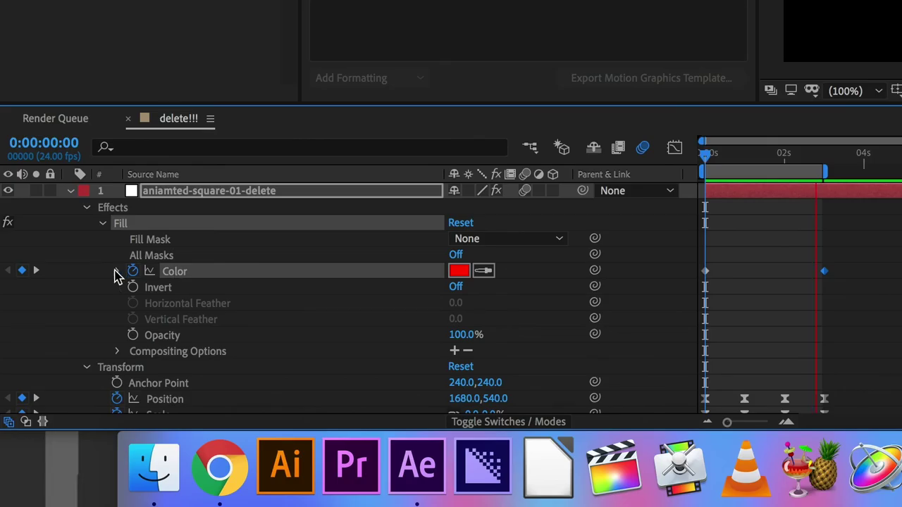
- Expand the Color property to examine its gradient across the timeline
left_click(117, 272)
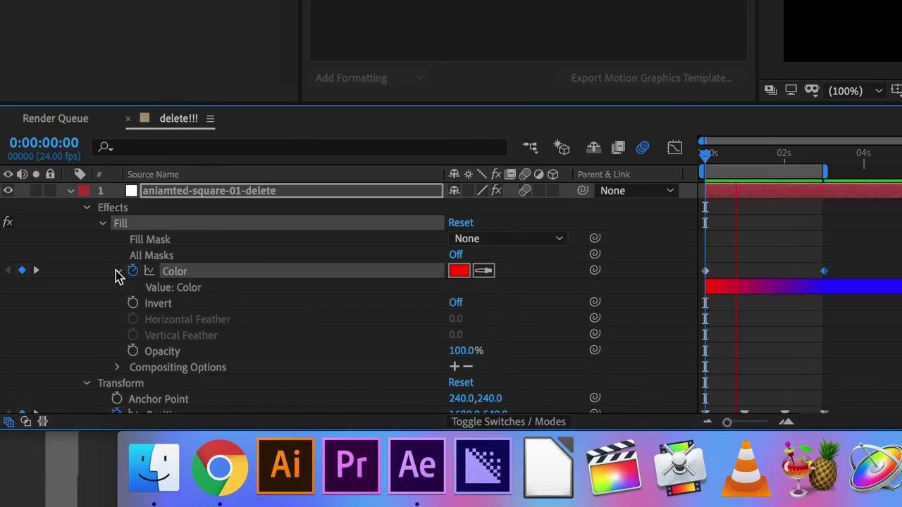
left_click(117, 272)
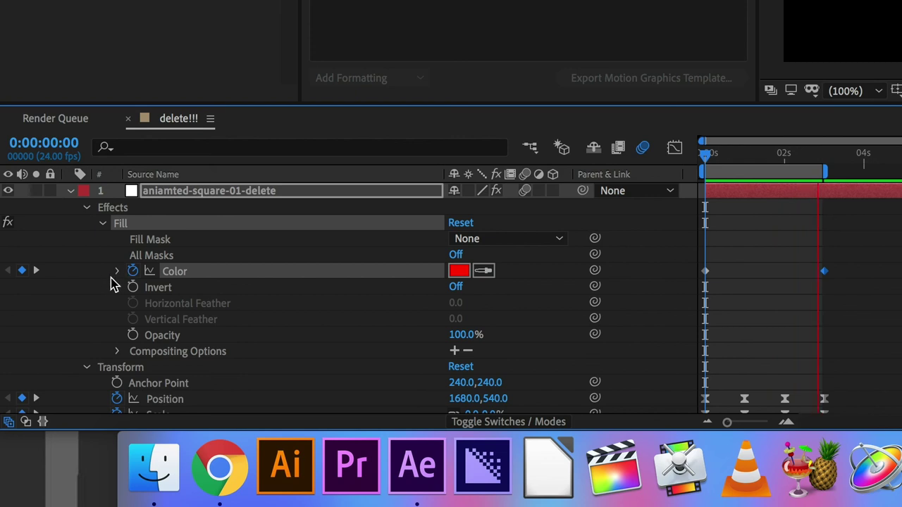
left_click(117, 272)
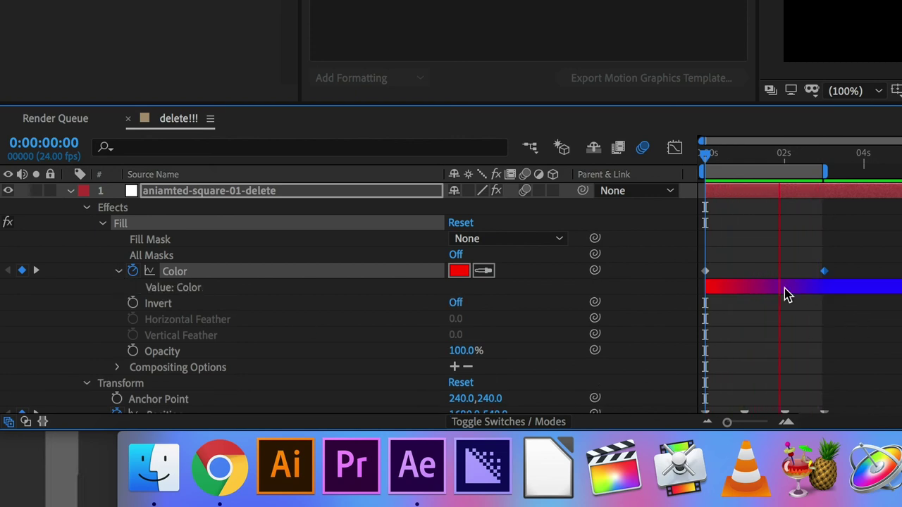
- Move the blue Color keyframe from 0:00:03:00 to 0:00:01:07
left_click(757, 156)
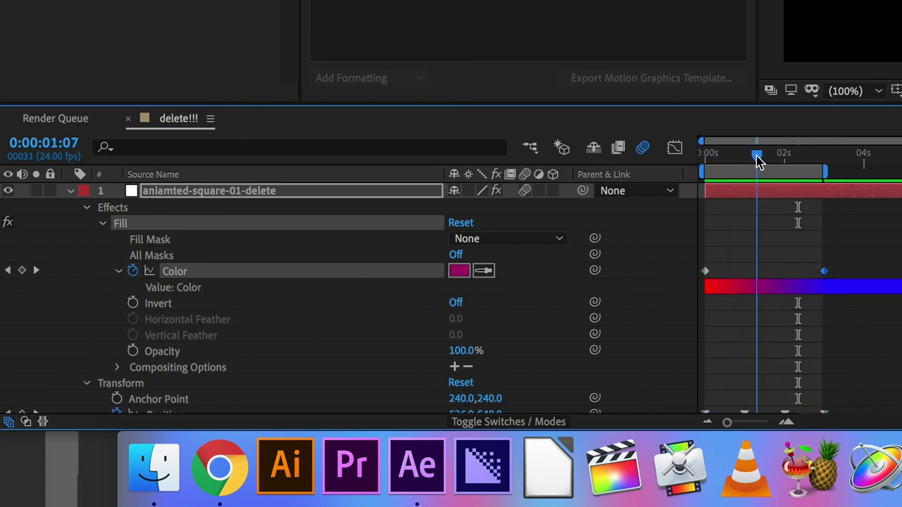
left_click(842, 250)
left_click(824, 271)
left_click_drag(826, 280, 757, 286)
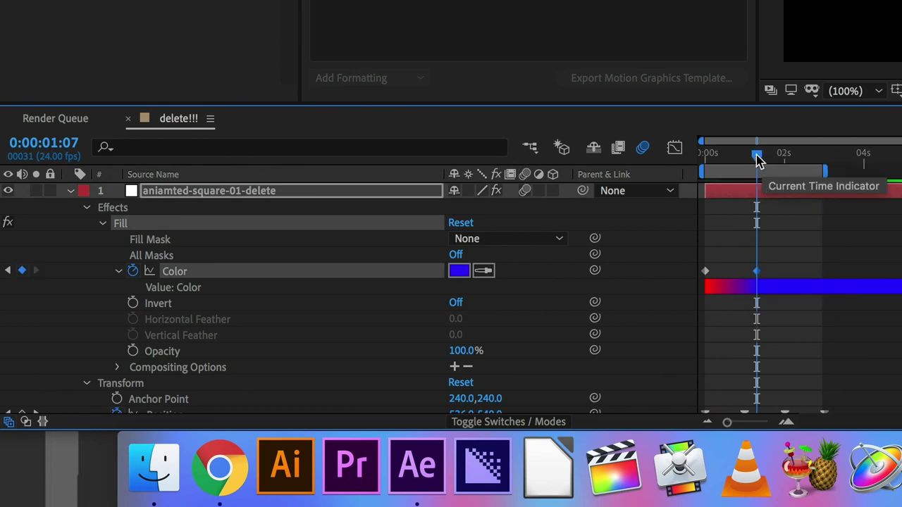
- Add a third Color keyframe at 0:00:03:00 by setting the Fill color to bright green
left_click_drag(756, 154, 822, 173)
left_click(470, 274)
left_click_drag(399, 163, 304, 82)
left_click(620, 102)
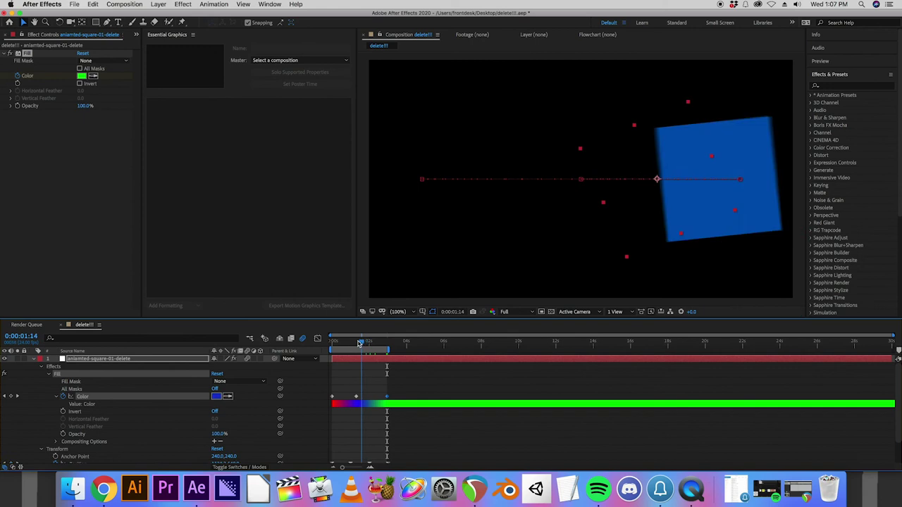
- Preview the color changes and add a Color keyframe at 0:00:01:18 by accepting the blue 1F46B9 from that frame
key("space")
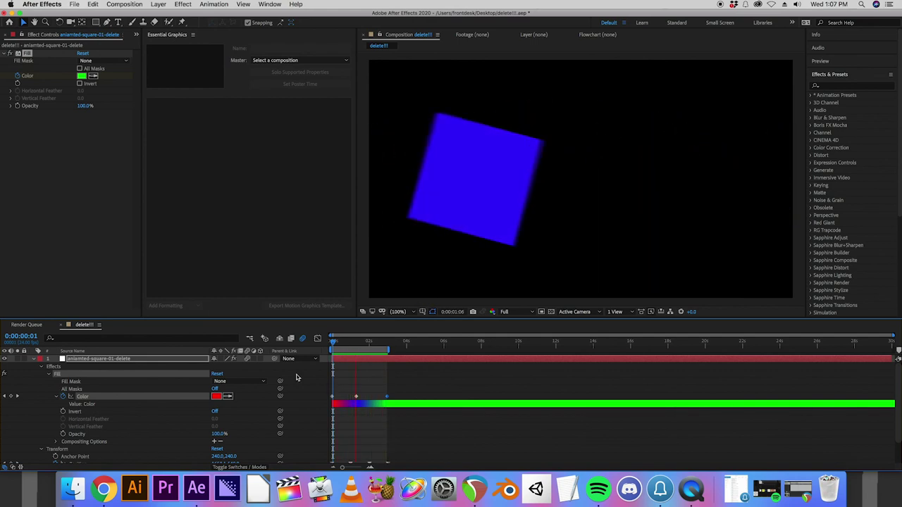
left_click(218, 395)
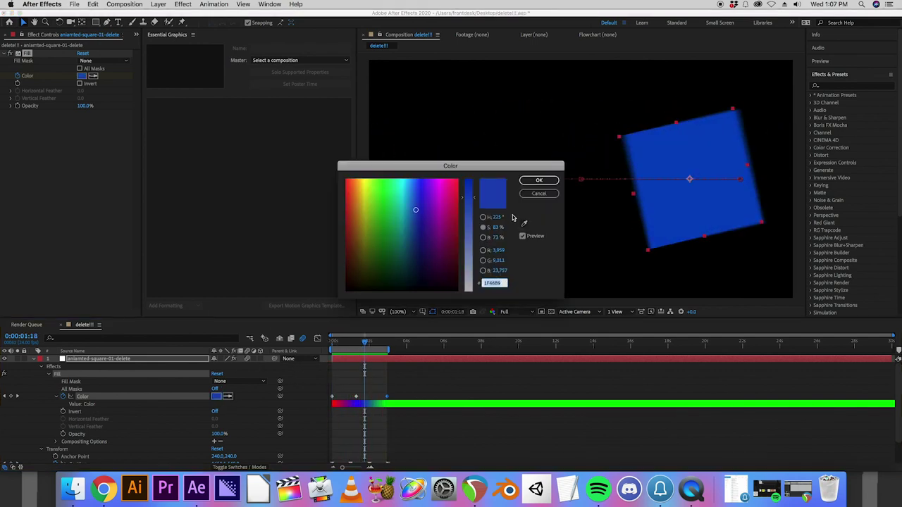
left_click(539, 181)
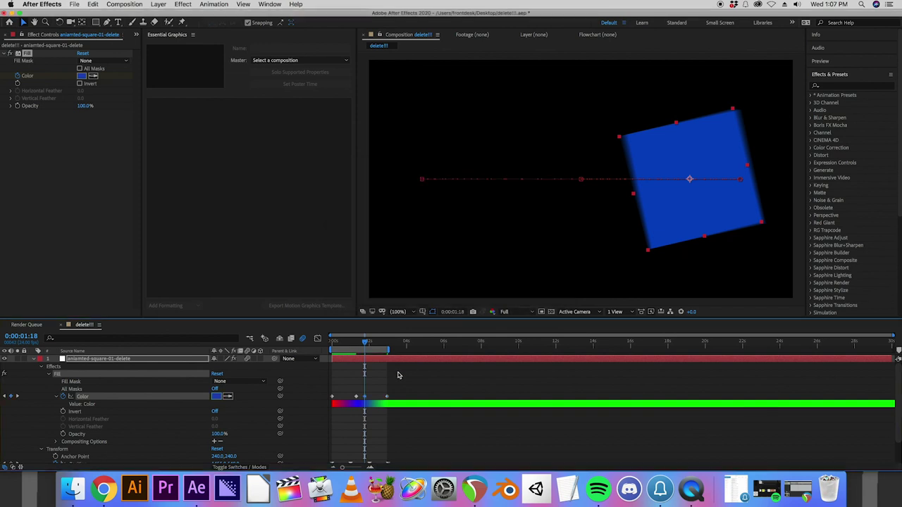
- Preview the square's animation from the start to check its red, blue and green color transitions
key("space")
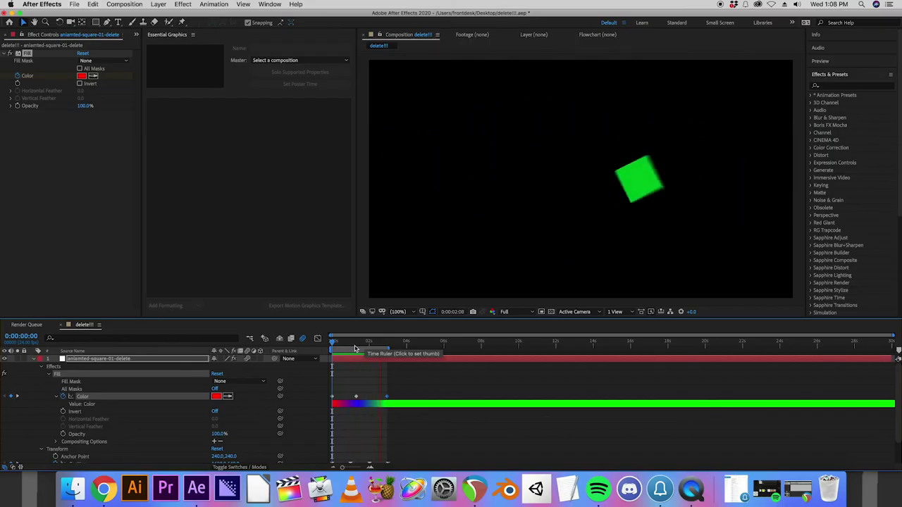
key("space")
key("space")
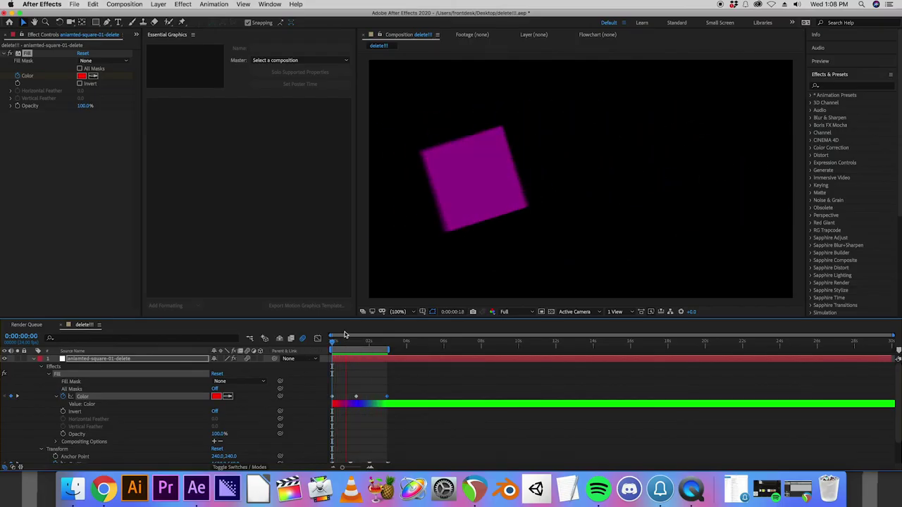
key("space")
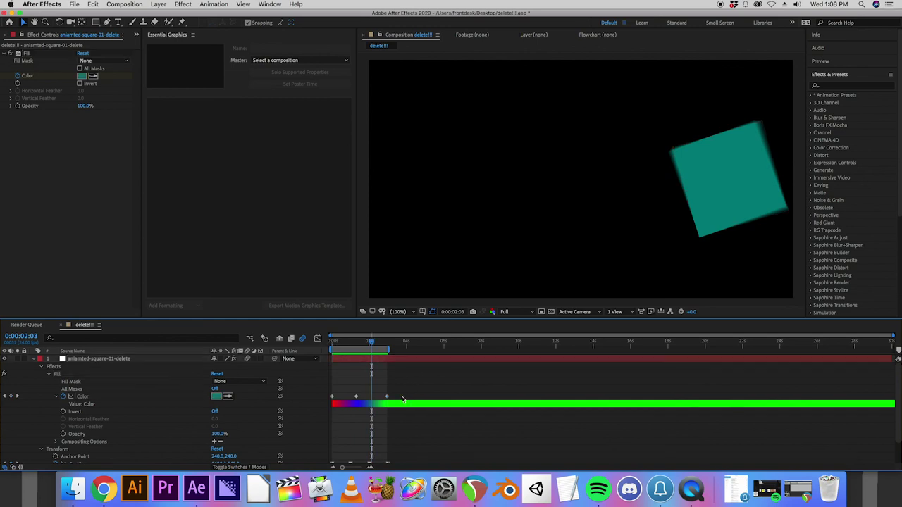
- Apply Easy Ease to the red, blue and green Color keyframes and preview the animation
right_click(331, 399)
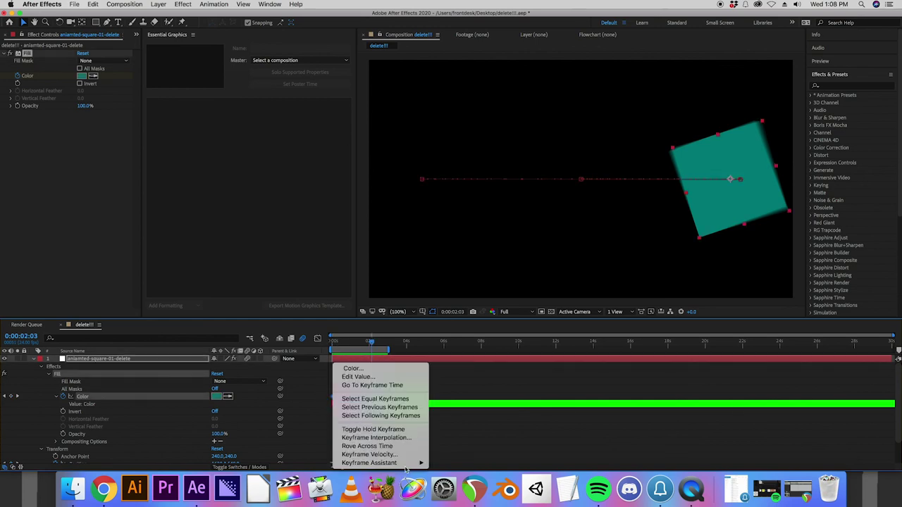
mouse_move(366, 463)
left_click(451, 412)
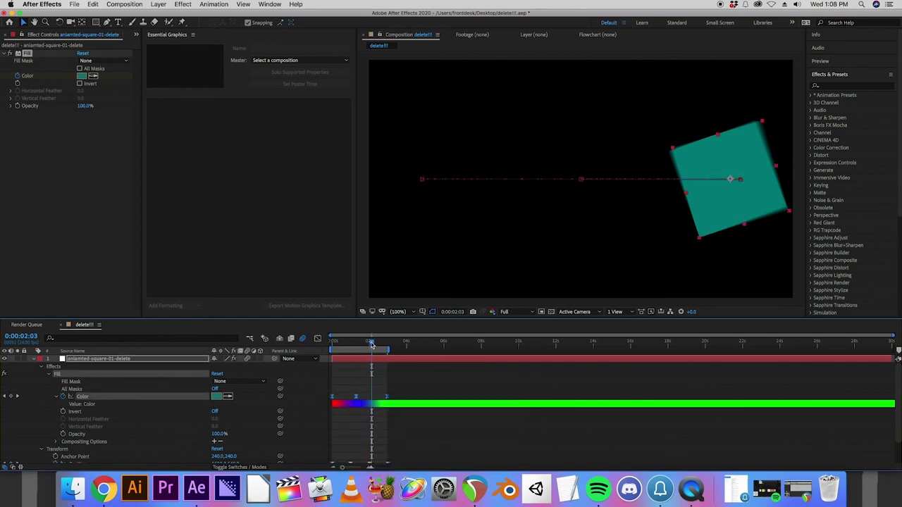
key("space")
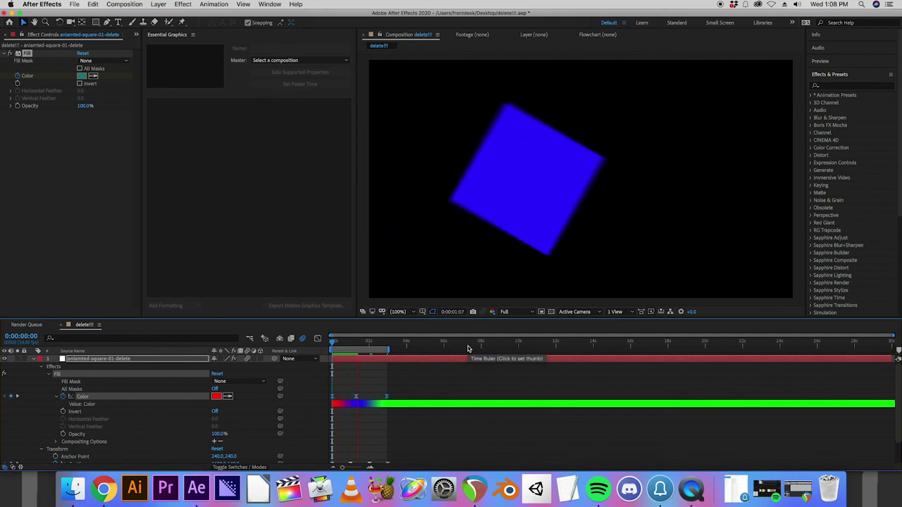